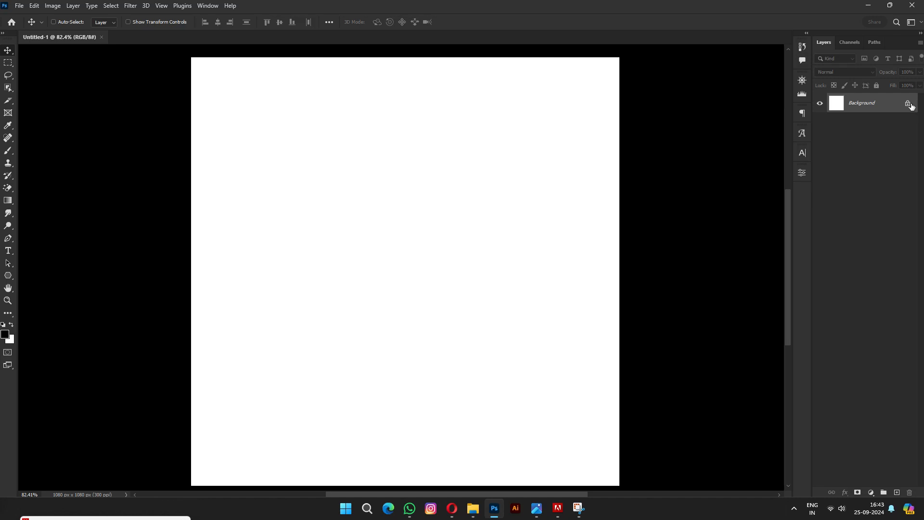
# Unlock the Background layer so it becomes a regular editable layer.
pyautogui.click(907, 103)
pyautogui.click(408, 233)
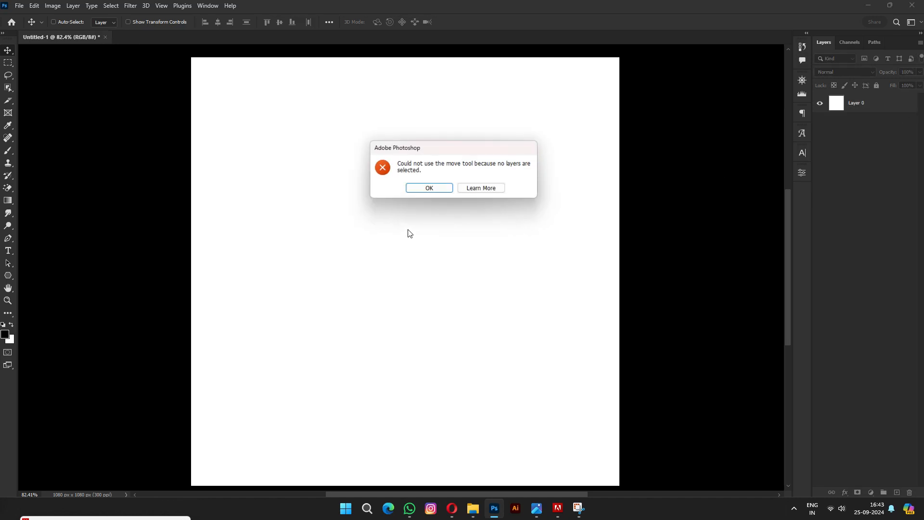
pyautogui.click(427, 188)
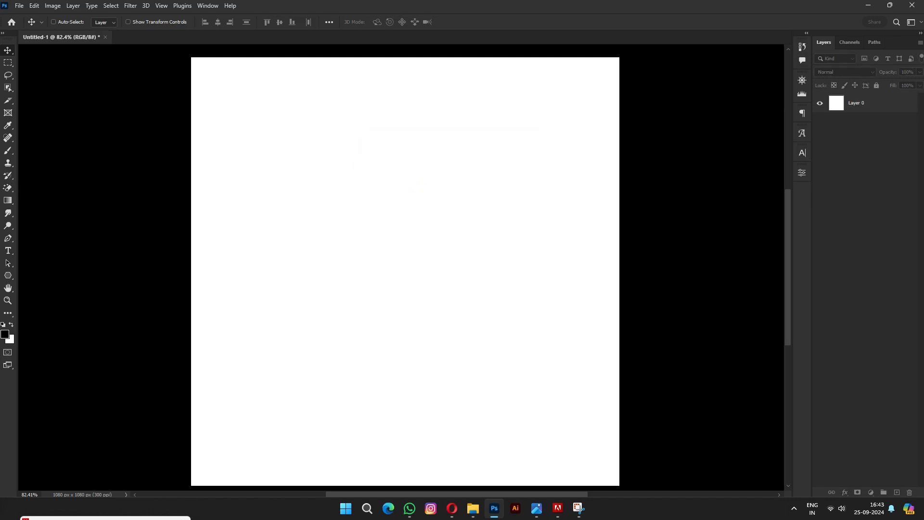
# Place the red gradient BG image from File Explorer so it covers the whole canvas.
pyautogui.click(473, 509)
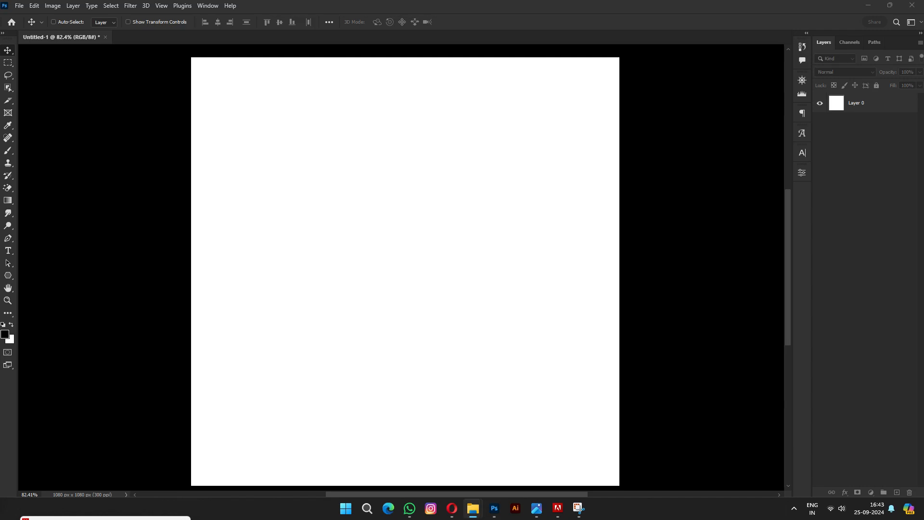
pyautogui.moveTo(209, 298); pyautogui.dragTo(302, 269)
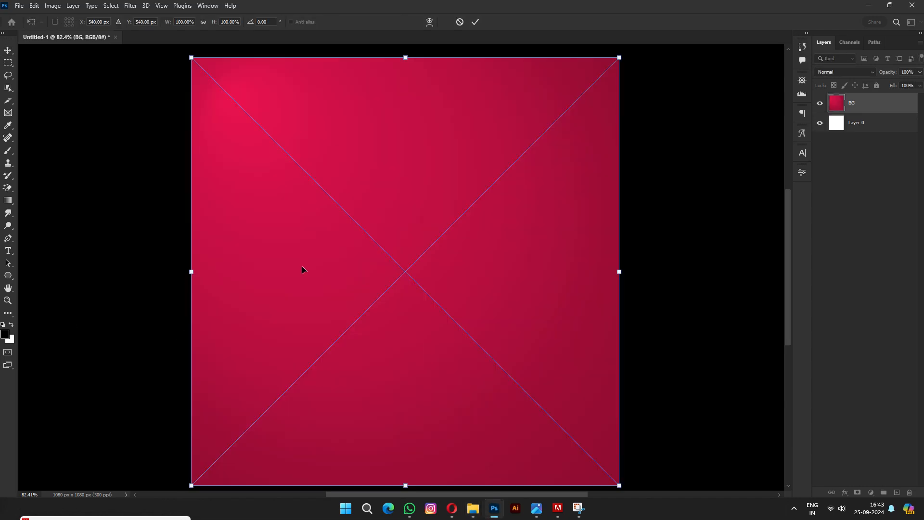
pyautogui.press('Return')
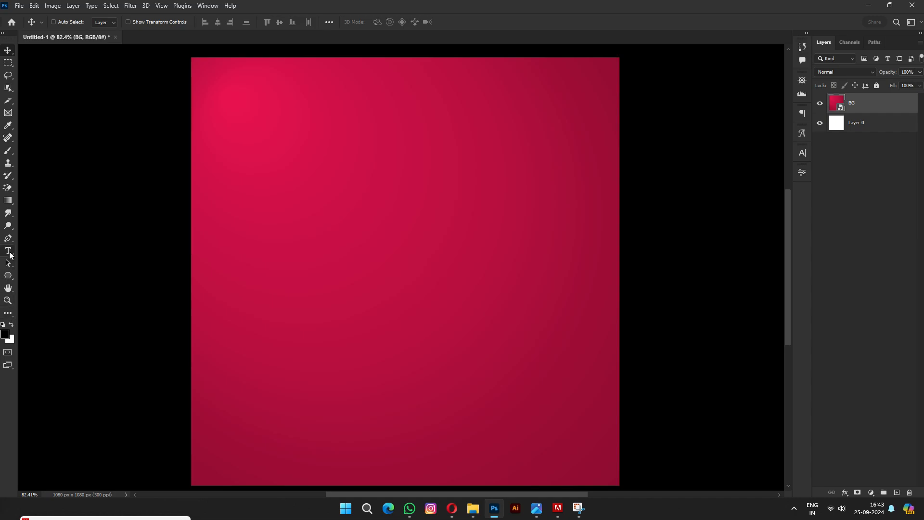
# Add margin guides slightly inside all four canvas edges, nudging the upper guide closer to the canvas edge.
pyautogui.moveTo(22, 209); pyautogui.dragTo(210, 211)
pyautogui.moveTo(230, 47); pyautogui.dragTo(231, 80)
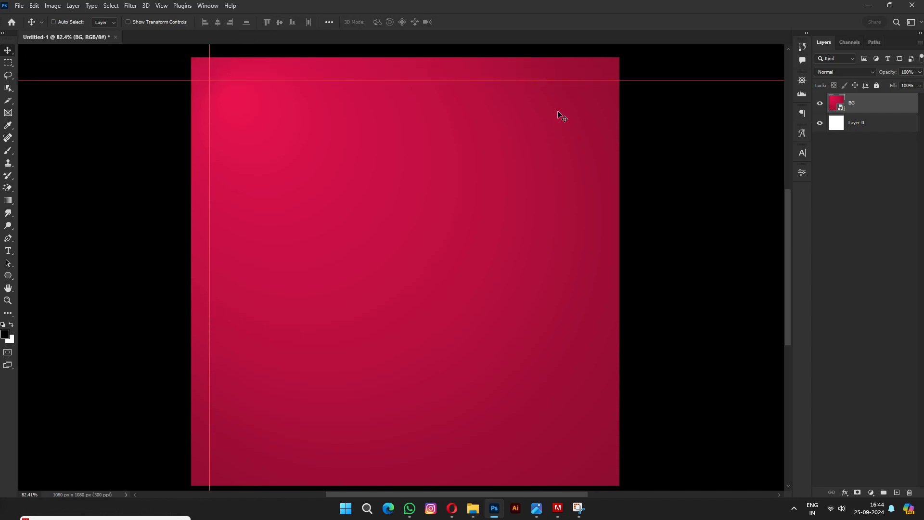
pyautogui.moveTo(32, 250); pyautogui.dragTo(282, 250)
pyautogui.hotkey('ctrl', 'z')
pyautogui.moveTo(22, 223); pyautogui.dragTo(605, 223)
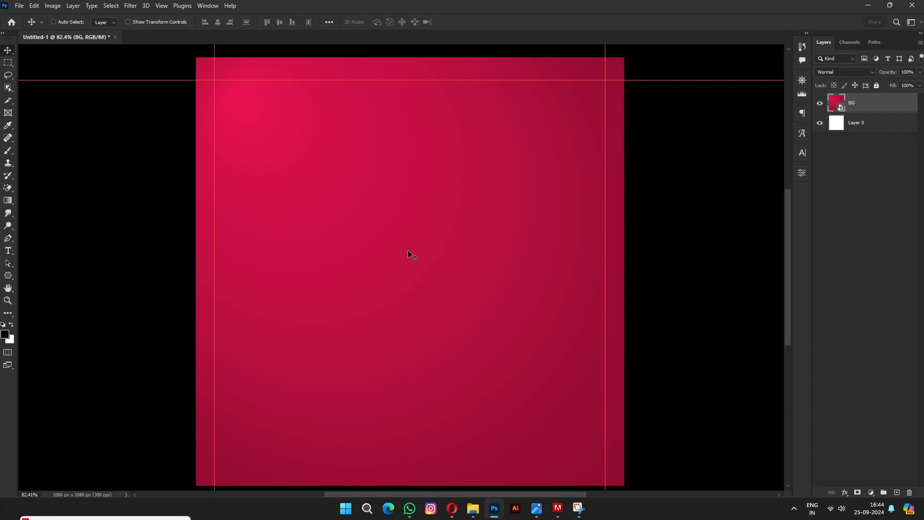
pyautogui.moveTo(160, 51); pyautogui.dragTo(196, 467)
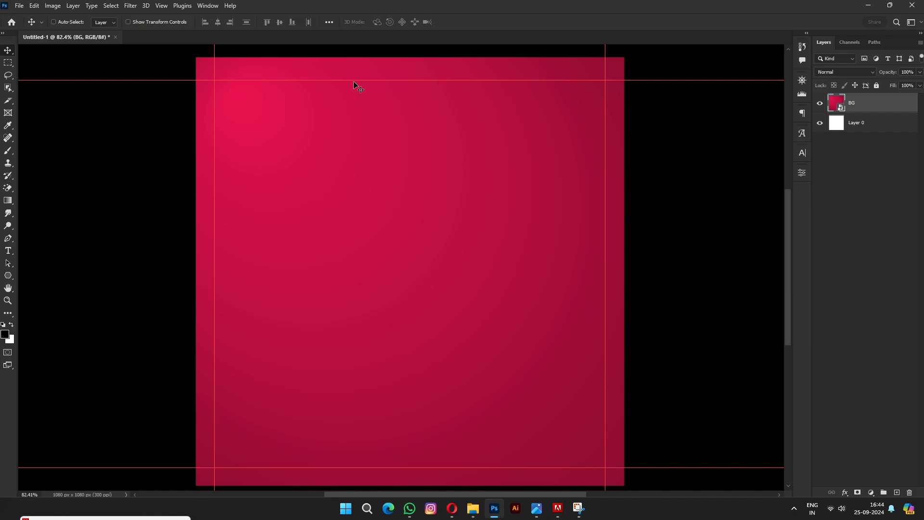
pyautogui.moveTo(353, 82); pyautogui.dragTo(356, 77)
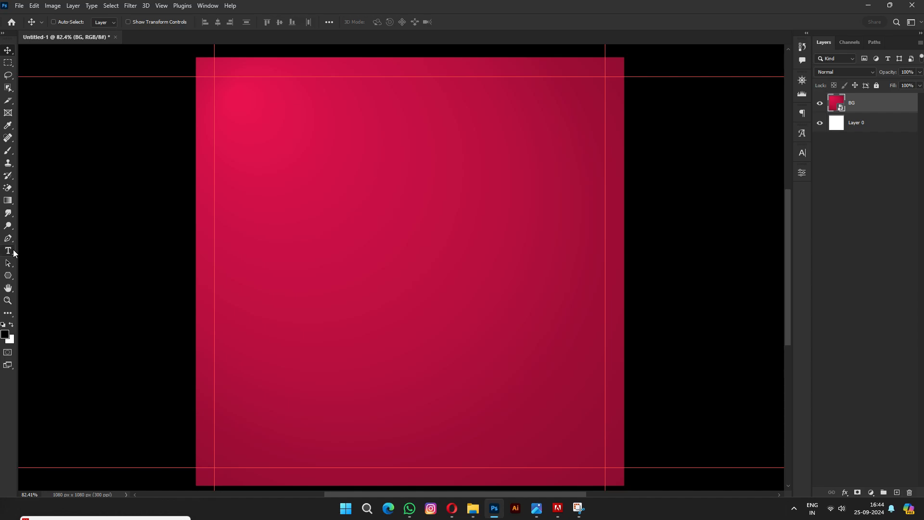
# Start a left-aligned text layer in the canvas's upper-left area with the first line "ALL-IN-ONE".
pyautogui.click(13, 256)
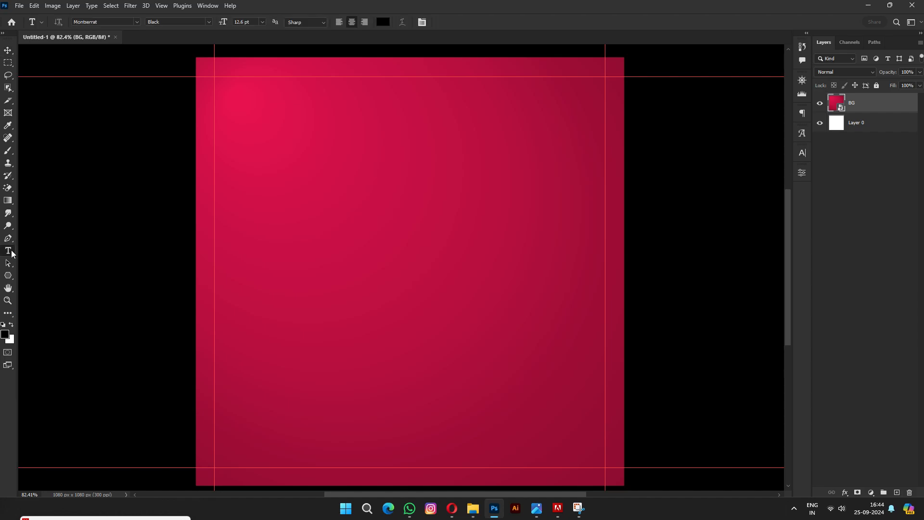
pyautogui.click(236, 124)
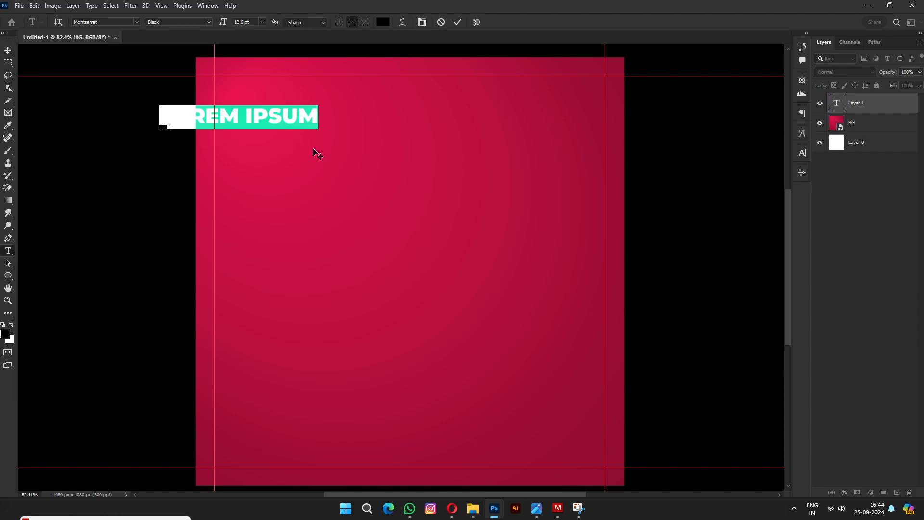
pyautogui.write('ALL')
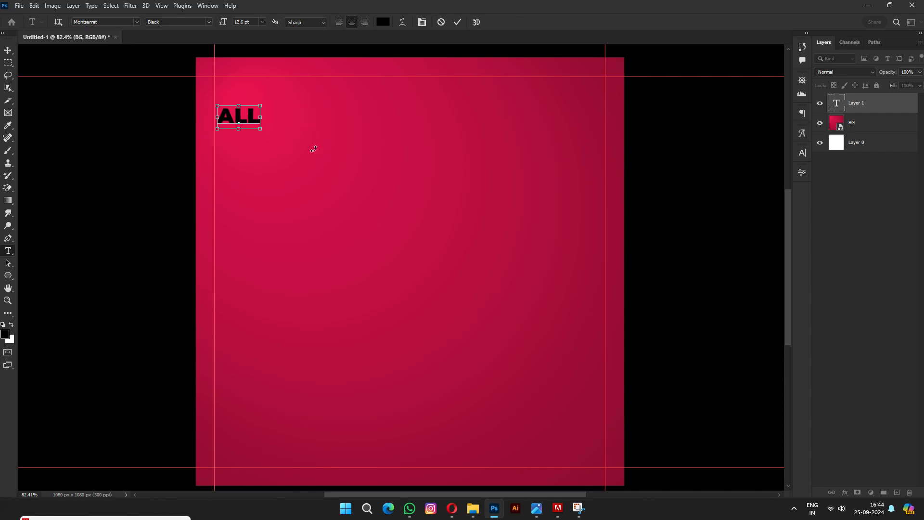
pyautogui.hotkey('ctrl', 'a')
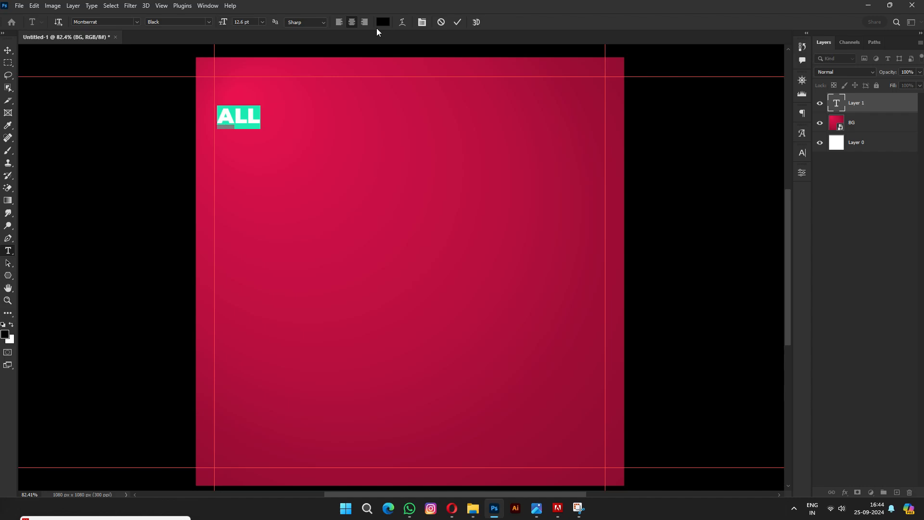
pyautogui.click(338, 23)
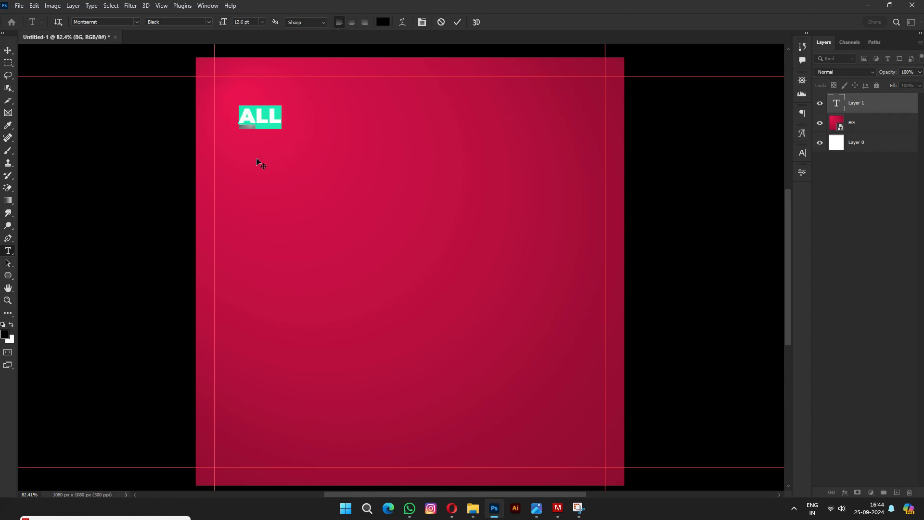
pyautogui.click(281, 119)
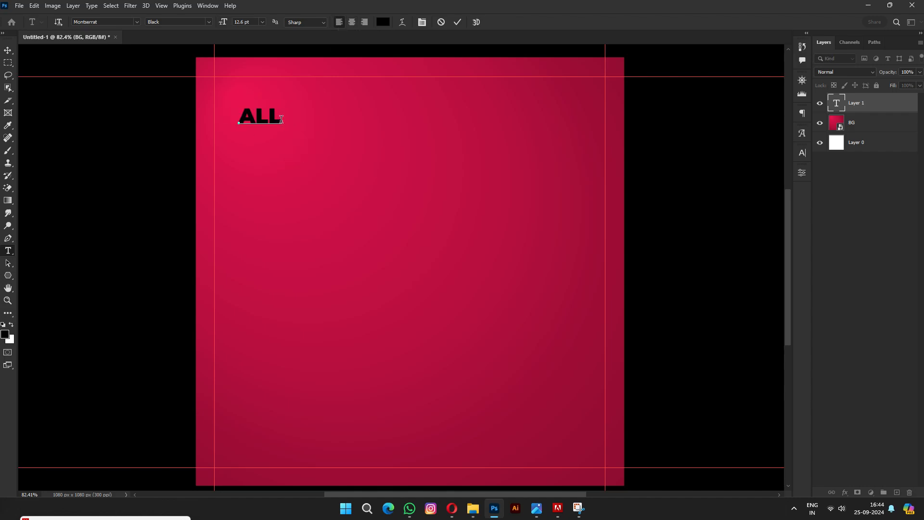
pyautogui.write('-IN-ONE')
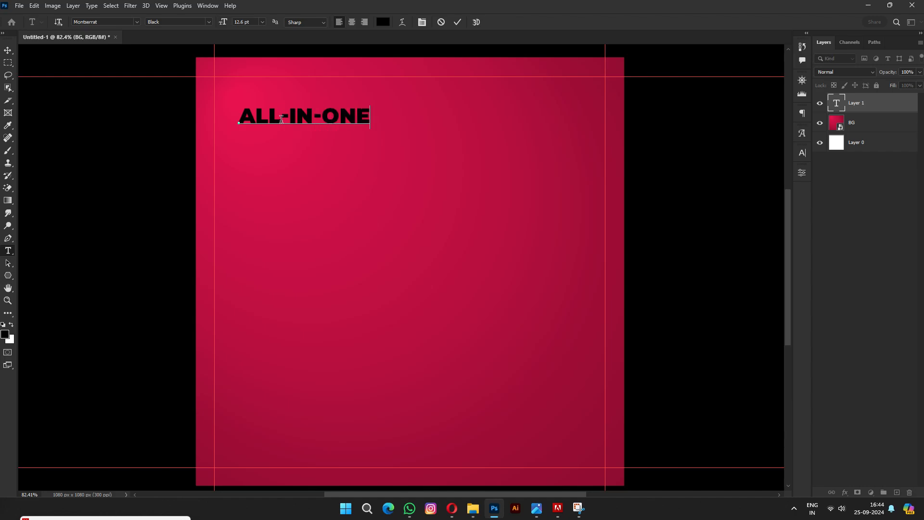
# Add "STOCK MARKET" and "COURSE BUNDLE" as the heading's second and third lines and commit the text.
pyautogui.press('Return')
pyautogui.write('STO CK')
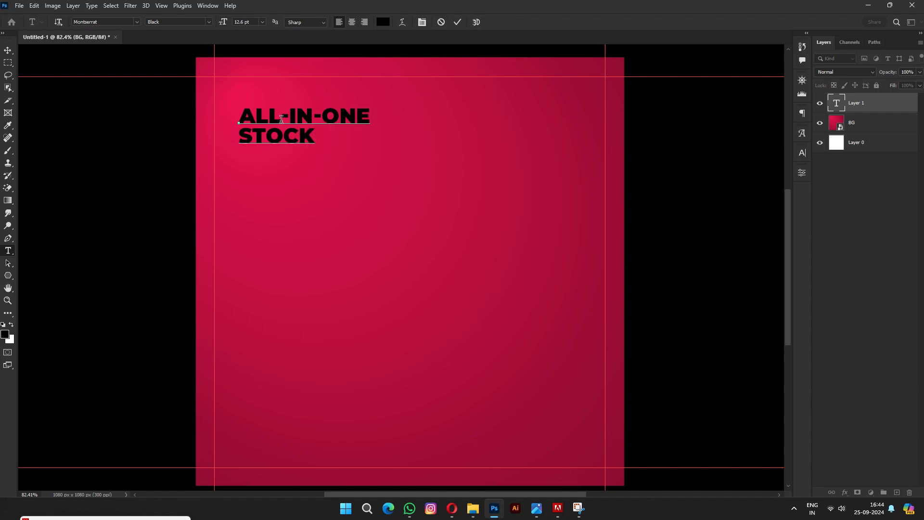
pyautogui.write(' MARKET')
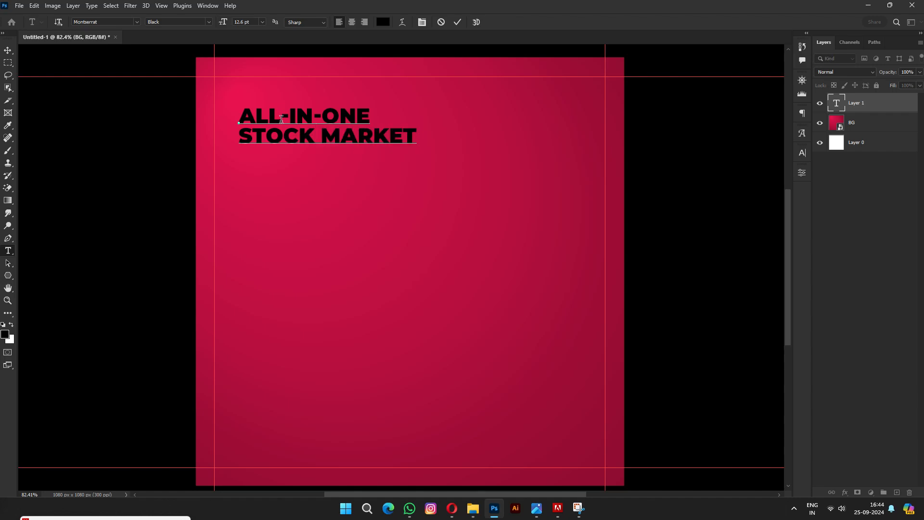
pyautogui.press('Return')
pyautogui.write('COURS')
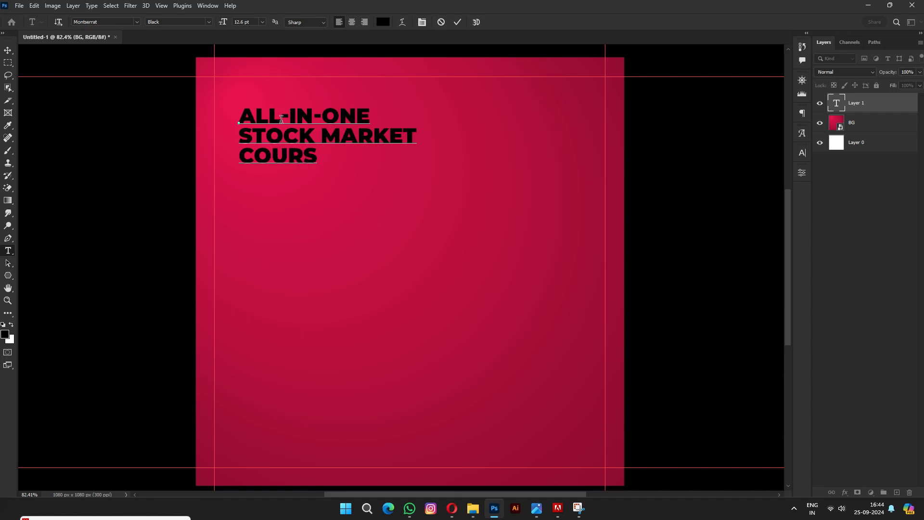
pyautogui.write('E BUNDLE')
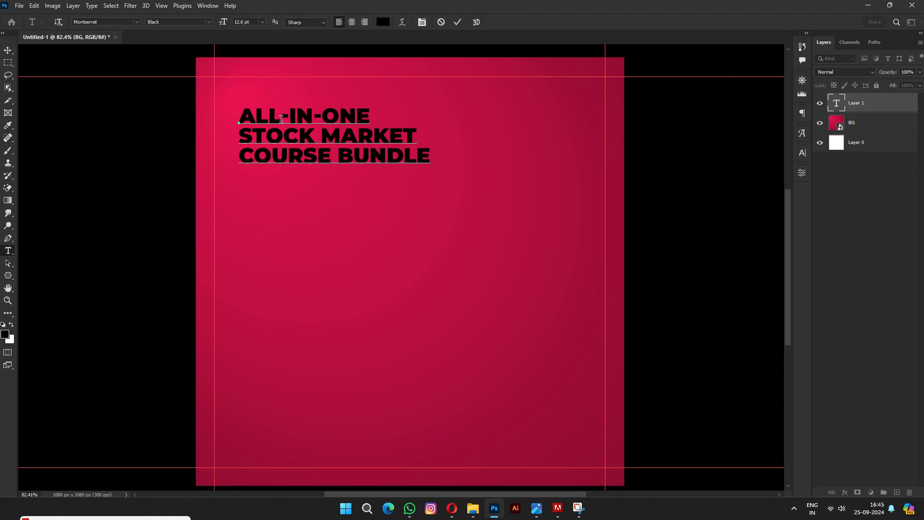
pyautogui.hotkey('ctrl', 'Return')
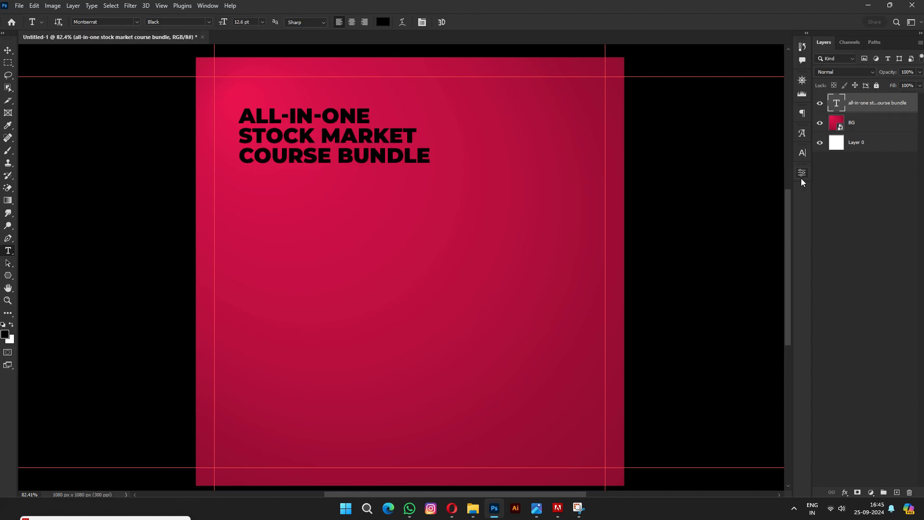
# Increase the leading of the three-line heading to 21 pt.
pyautogui.click(802, 153)
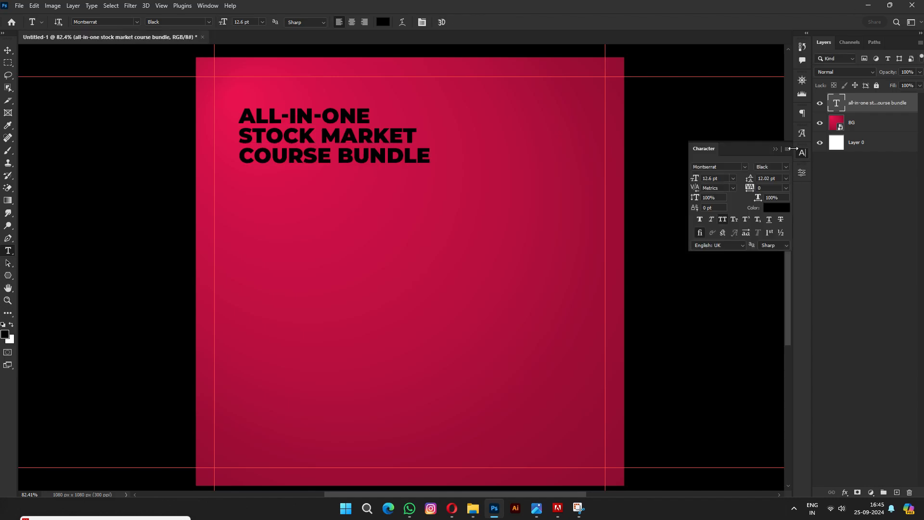
pyautogui.click(779, 179)
pyautogui.press('Up')
pyautogui.press('Up')
pyautogui.press('Up')
pyautogui.press('Up')
pyautogui.press('Up')
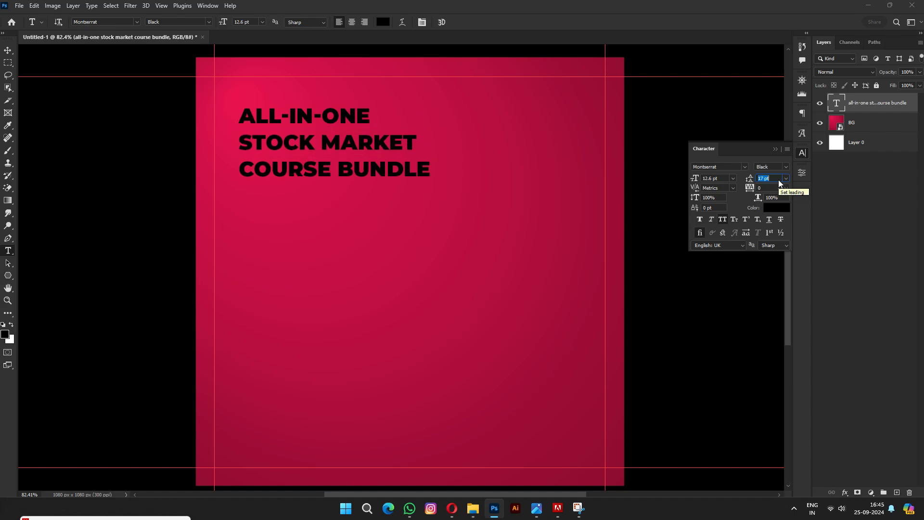
pyautogui.press('Up')
pyautogui.press('Up')
pyautogui.press('Up')
pyautogui.press('Up')
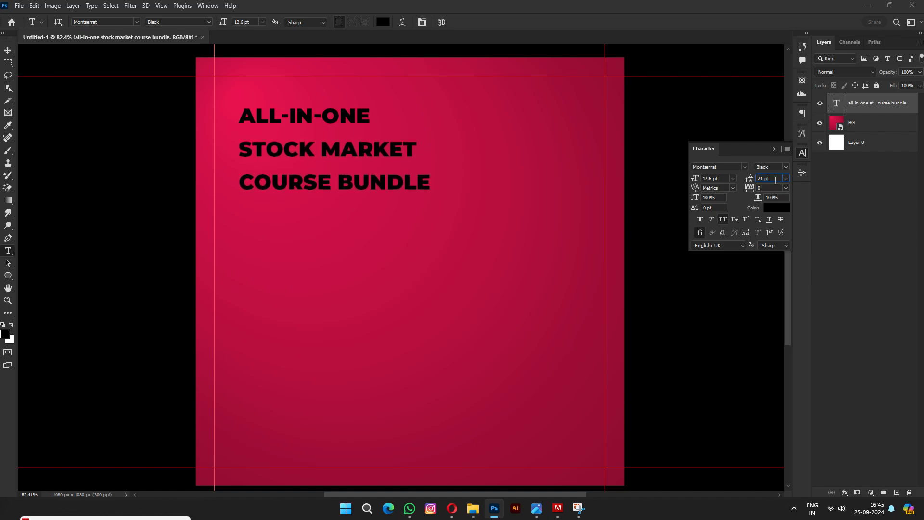
# Change the heading's font to Gumbo DEMO Regular.
pyautogui.click(724, 168)
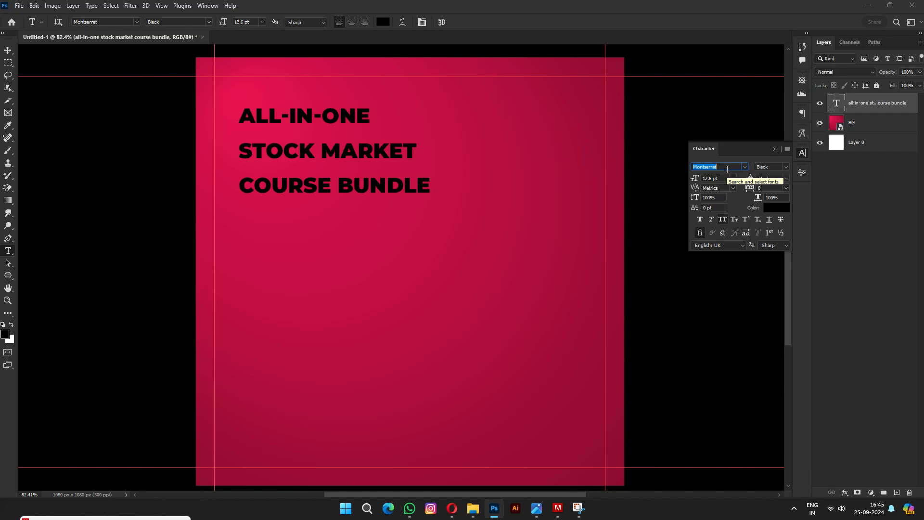
pyautogui.write('gumb')
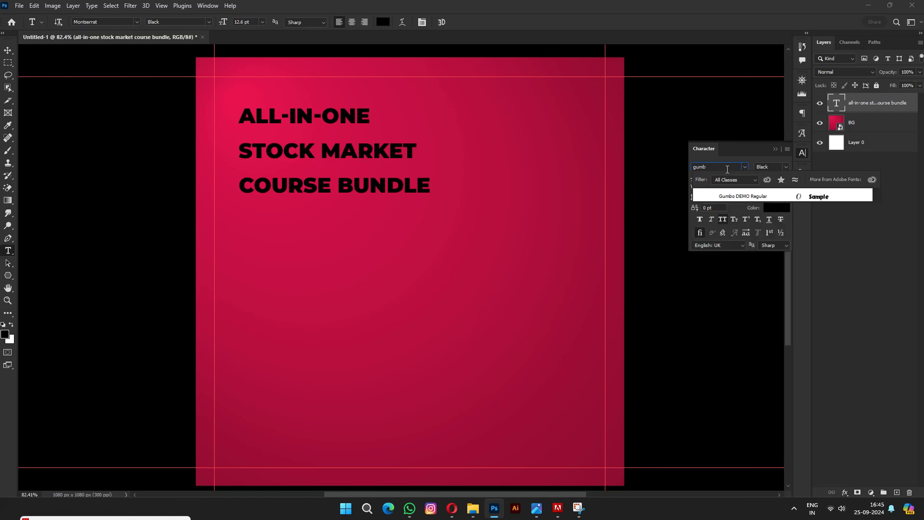
pyautogui.write('o')
pyautogui.press('Return')
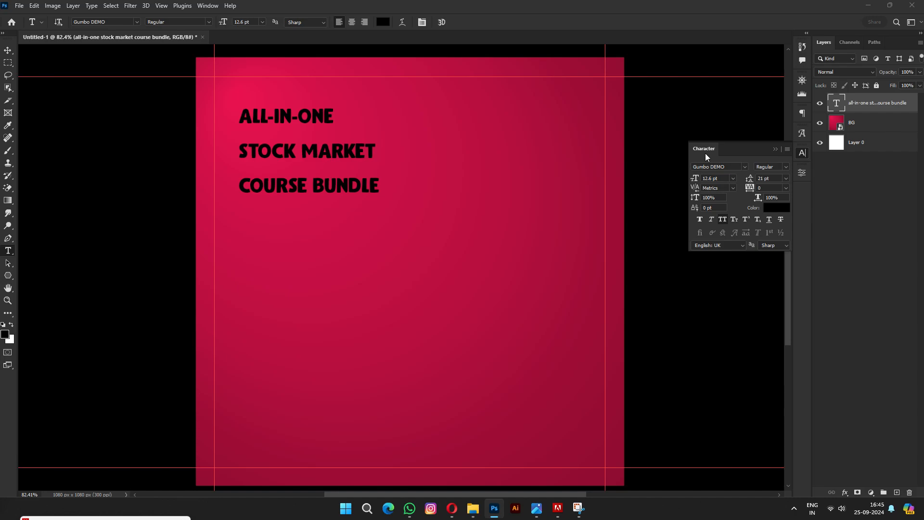
# Enlarge the heading, trying whole-point sizes up to 22 pt before settling on a font size of 21.35 pt.
pyautogui.click(715, 179)
pyautogui.write('20')
pyautogui.press('Return')
pyautogui.write('21')
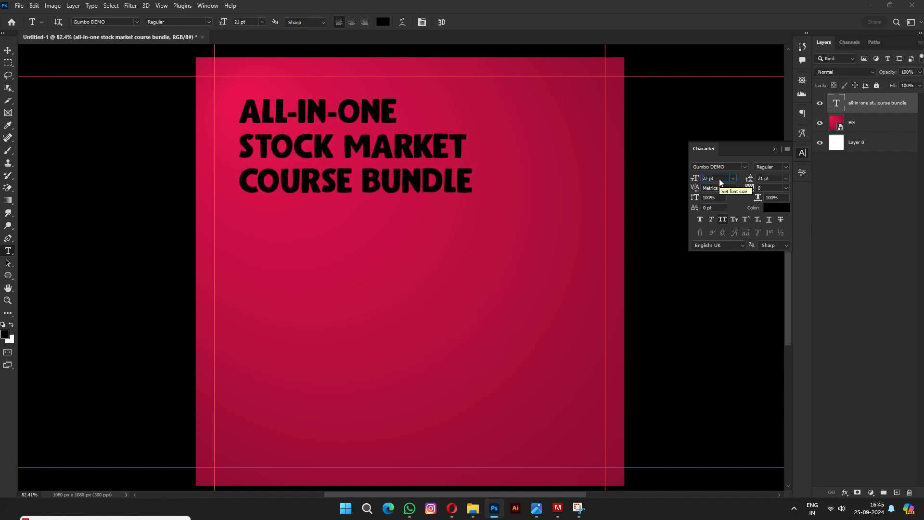
pyautogui.press('Return')
pyautogui.write('22')
pyautogui.press('Return')
pyautogui.write('21.')
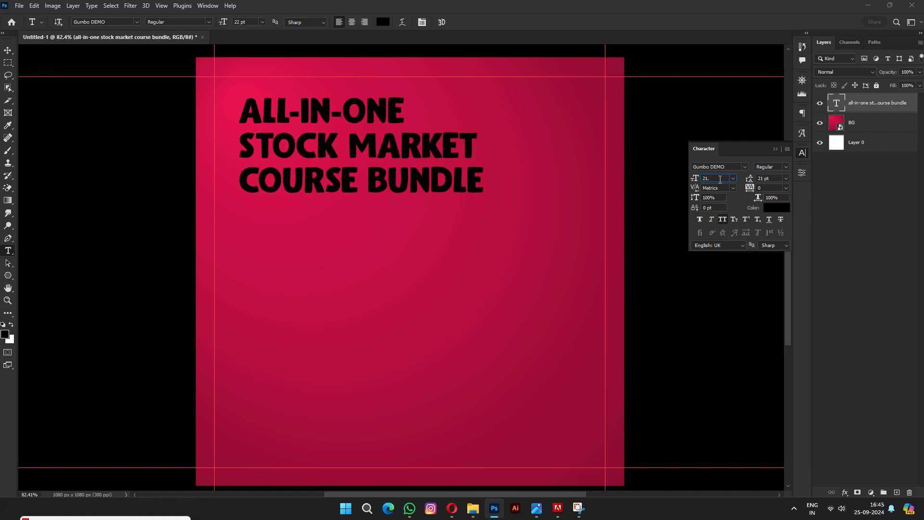
pyautogui.write('35')
pyautogui.press('Return')
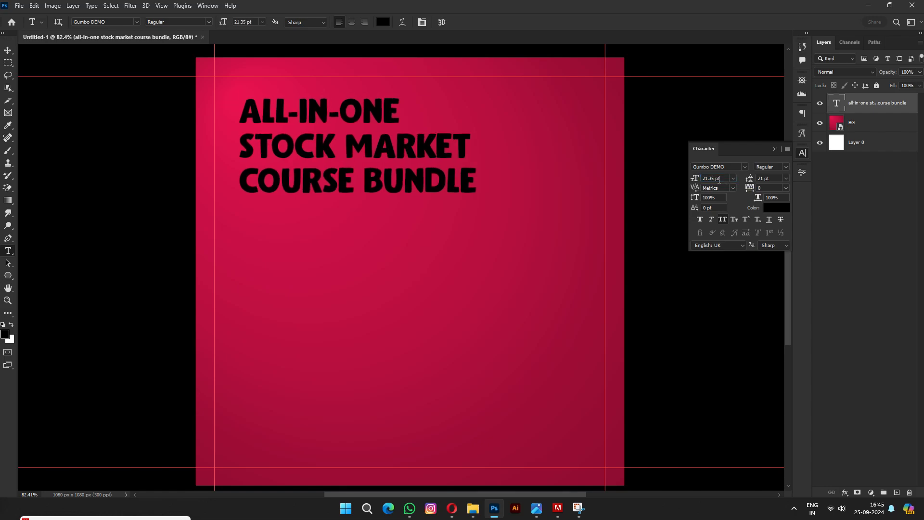
# Set the heading's text color to white (ffffff).
pyautogui.click(771, 208)
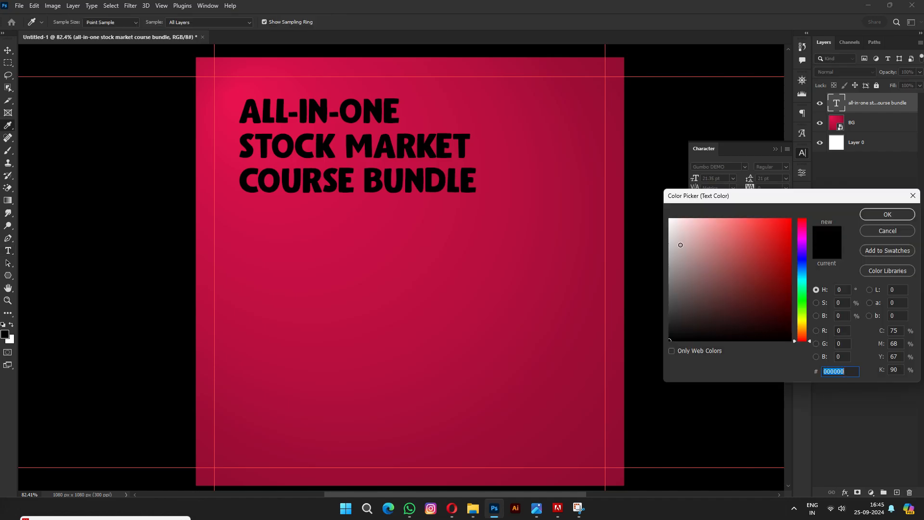
pyautogui.moveTo(680, 244); pyautogui.dragTo(654, 215)
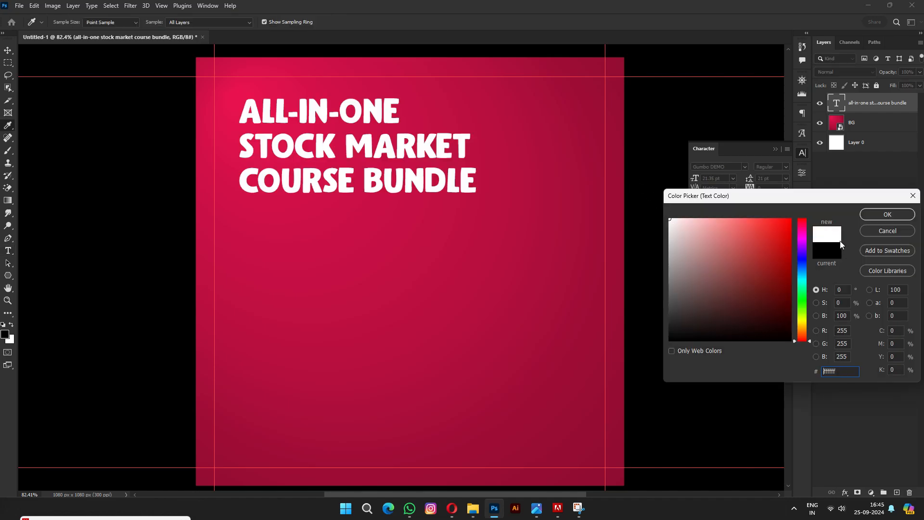
pyautogui.click(887, 214)
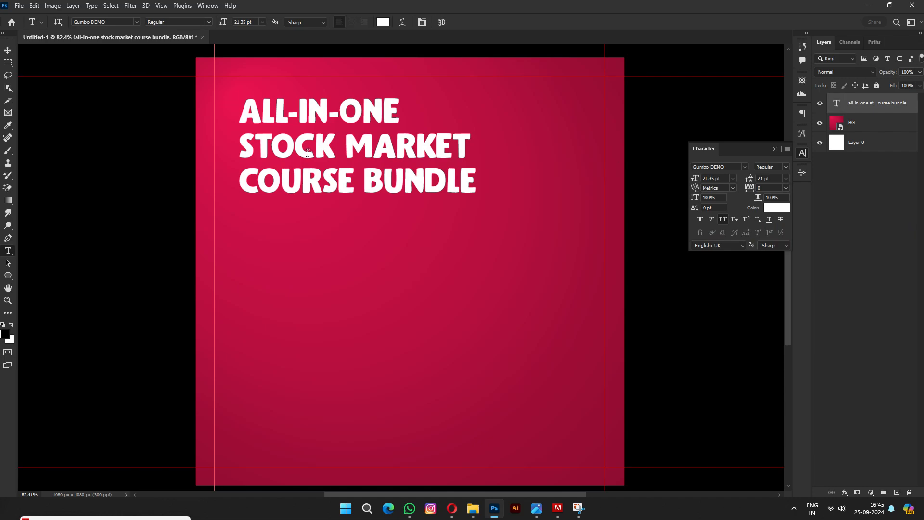
# Move the heading closer to the left margin guide, keeping a small gap.
pyautogui.press('v')
pyautogui.moveTo(320, 146); pyautogui.dragTo(305, 145)
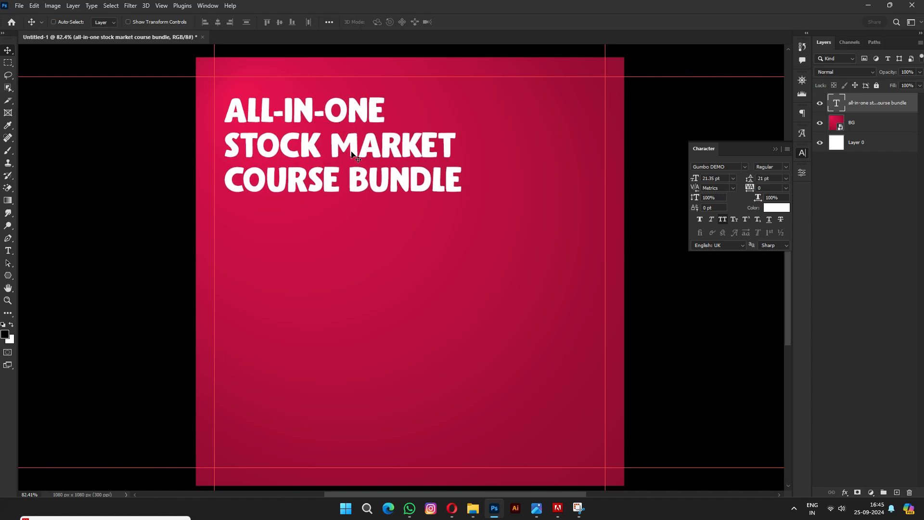
pyautogui.scroll(4, 347, 173)
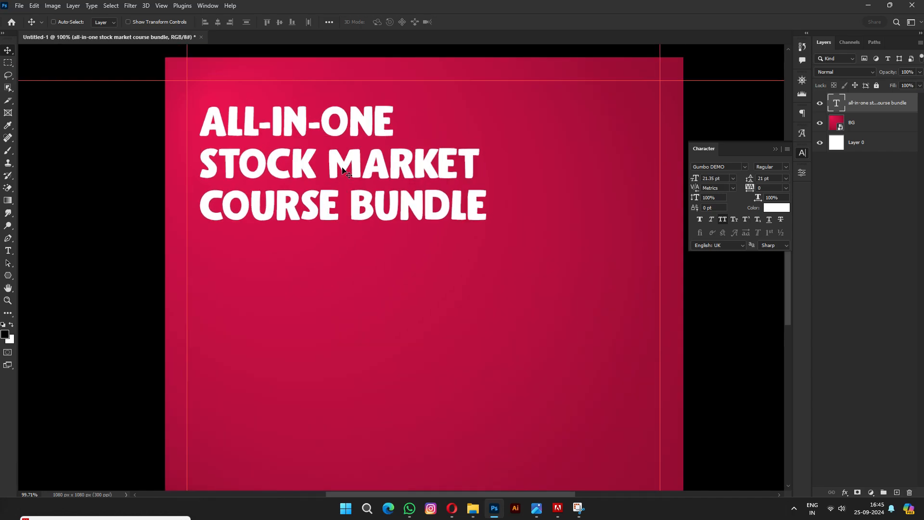
# Add a black drop shadow to the heading with 75% opacity, a 126° angle and a distance of 5 px.
pyautogui.scroll(1, 424, 215)
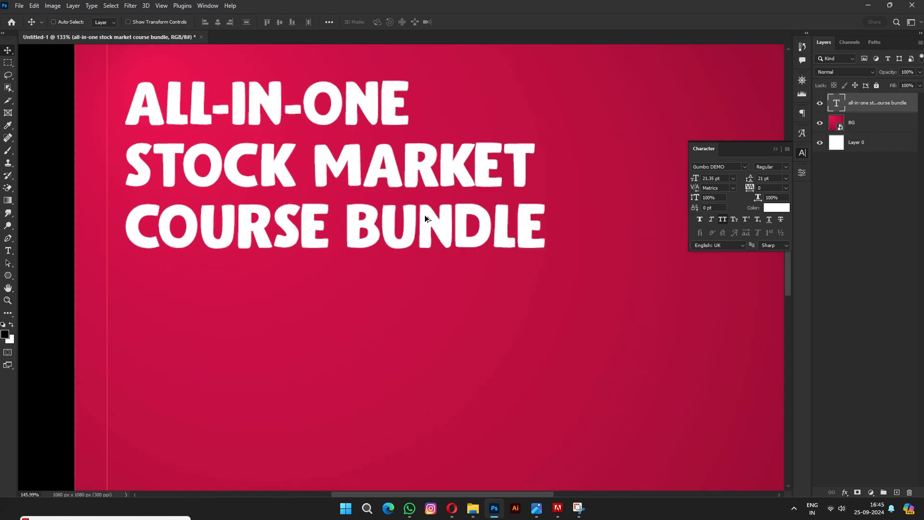
pyautogui.click(845, 492)
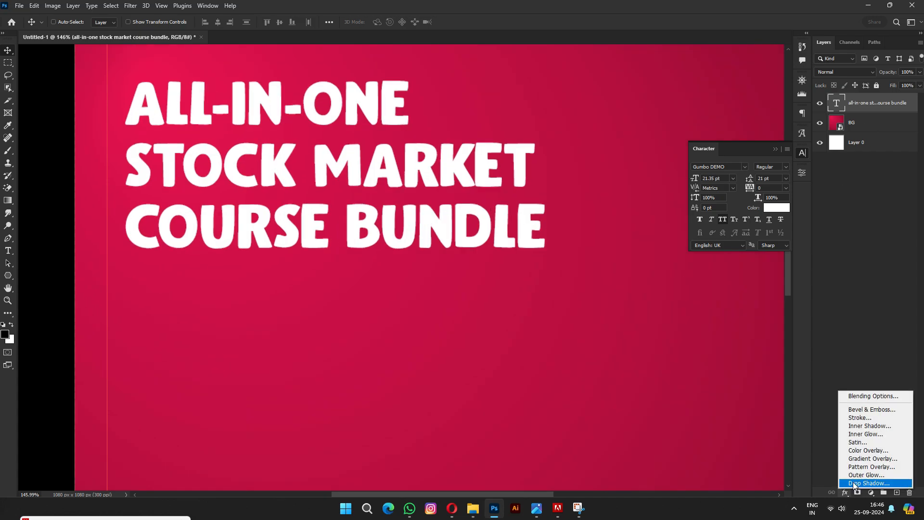
pyautogui.click(855, 483)
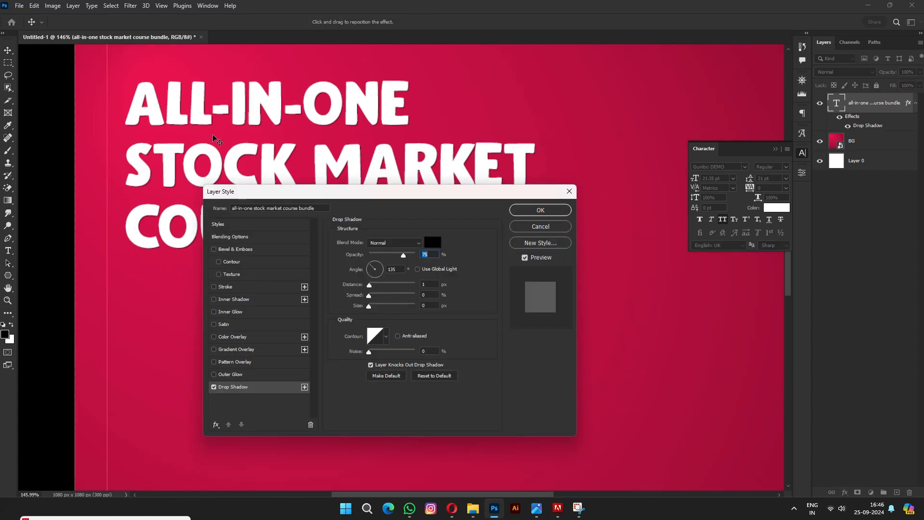
pyautogui.moveTo(261, 155); pyautogui.dragTo(256, 142)
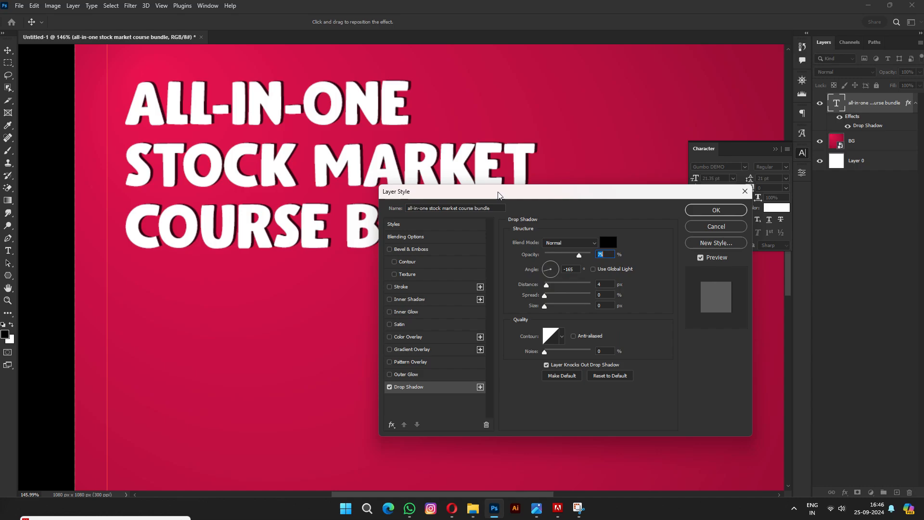
pyautogui.moveTo(324, 195); pyautogui.dragTo(499, 195)
pyautogui.moveTo(226, 166); pyautogui.dragTo(225, 167)
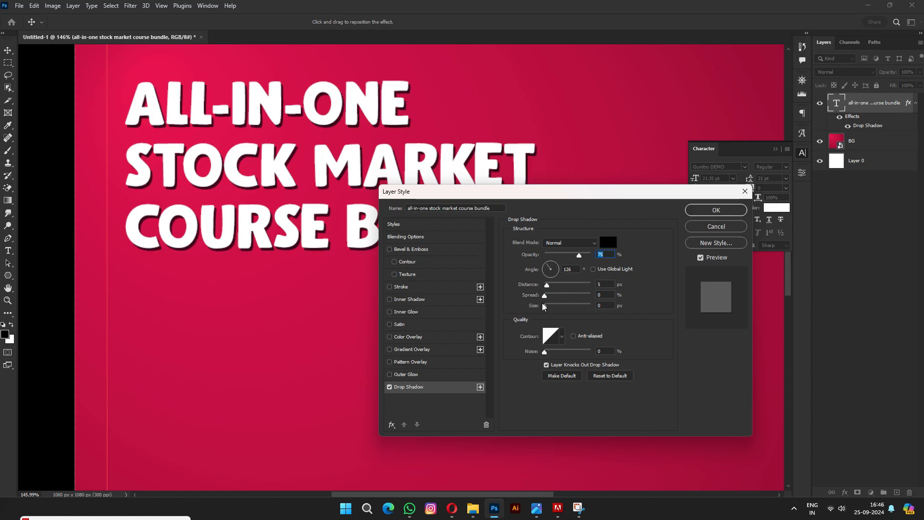
pyautogui.click(603, 284)
pyautogui.press('Down')
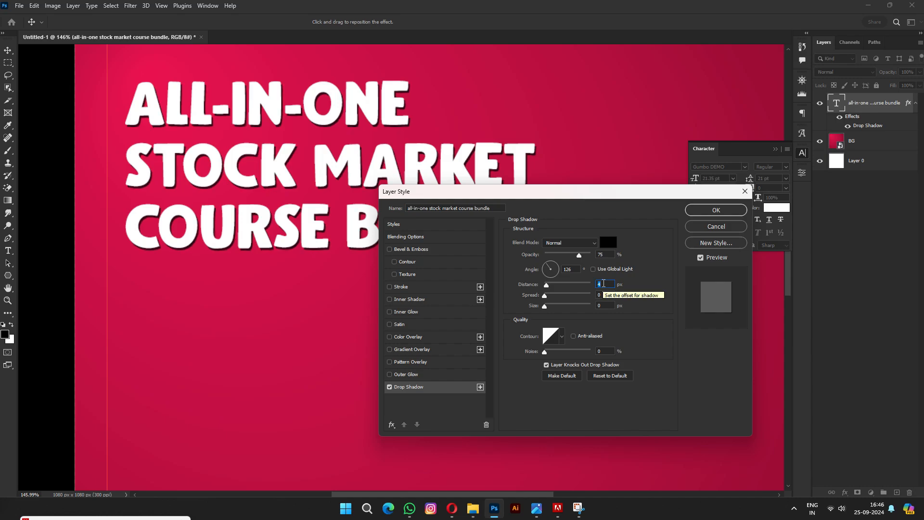
pyautogui.click(717, 210)
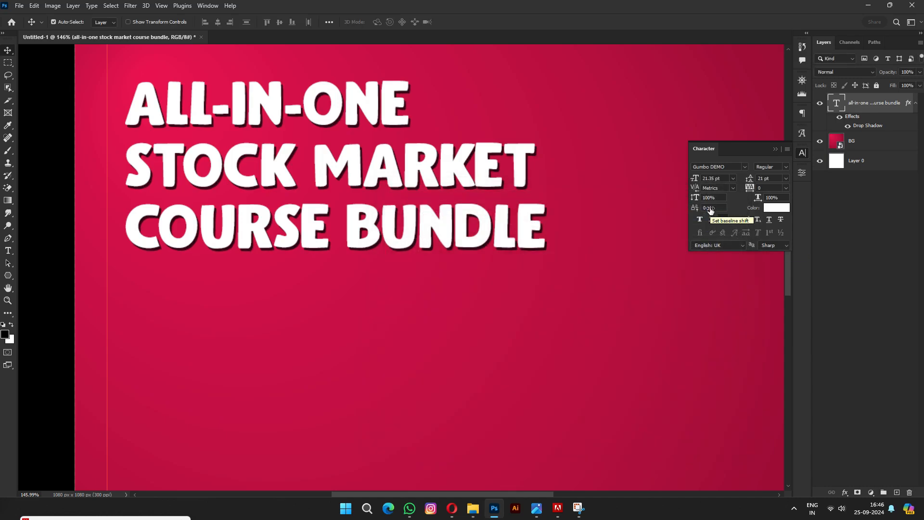
# Reduce the distance of the heading's drop shadow to 4 px.
pyautogui.hotkey('ctrl', '0')
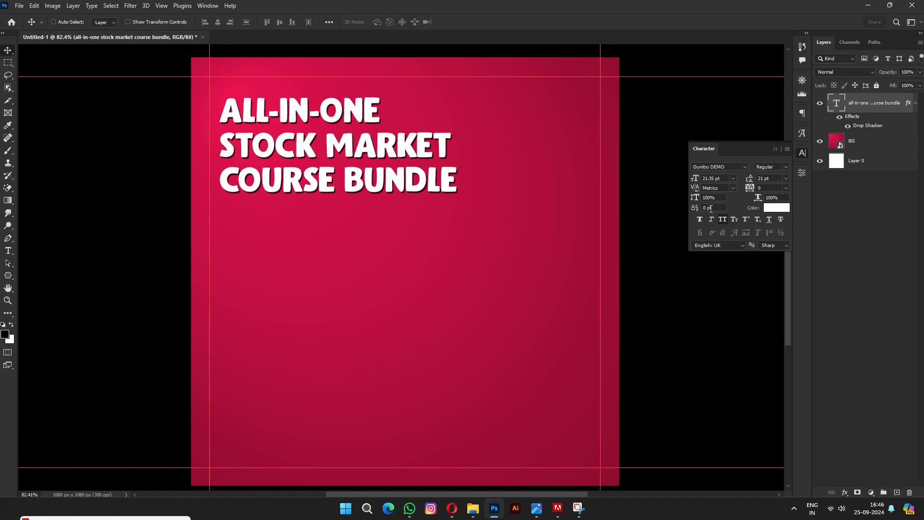
pyautogui.doubleClick(877, 127)
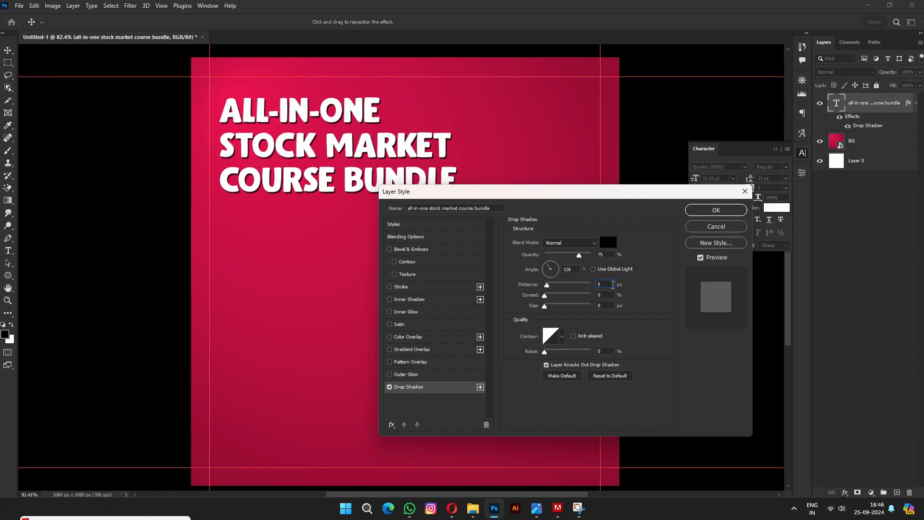
pyautogui.press('Down')
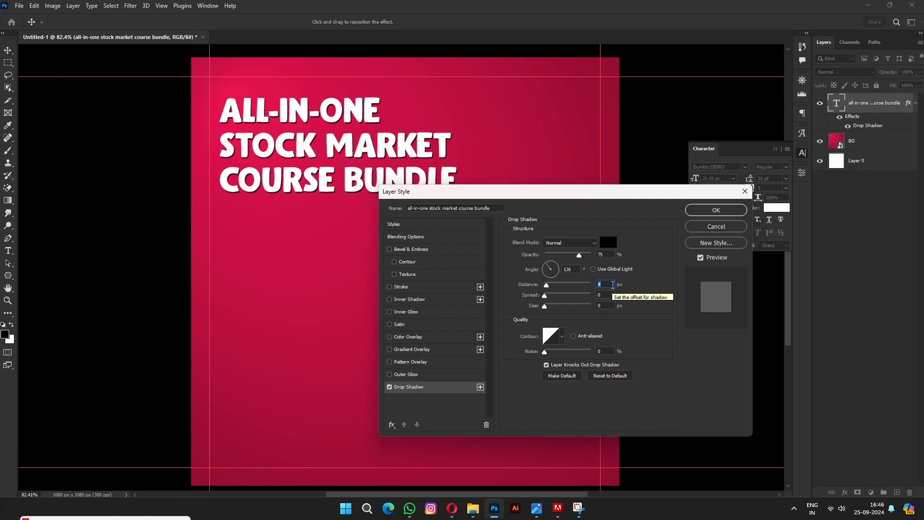
pyautogui.click(713, 210)
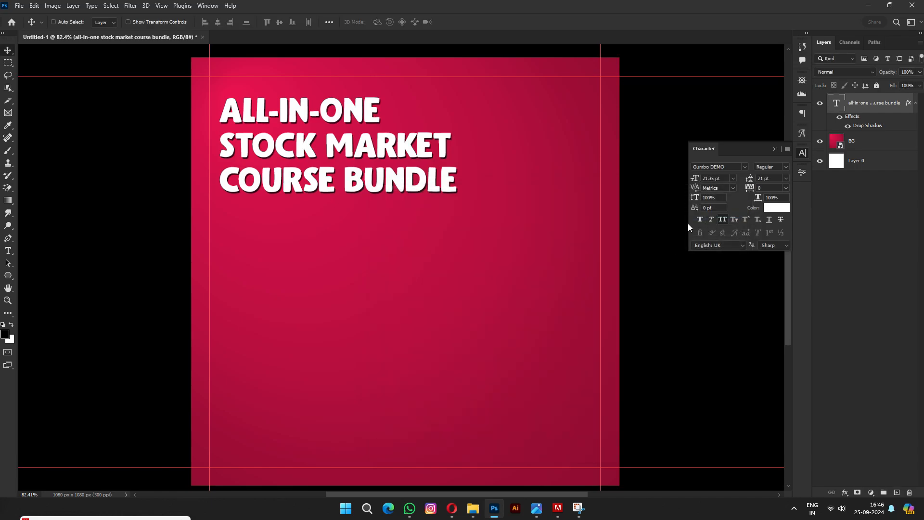
pyautogui.click(774, 149)
# Start a new text line just below the heading and turn off All Caps for it.
pyautogui.click(891, 261)
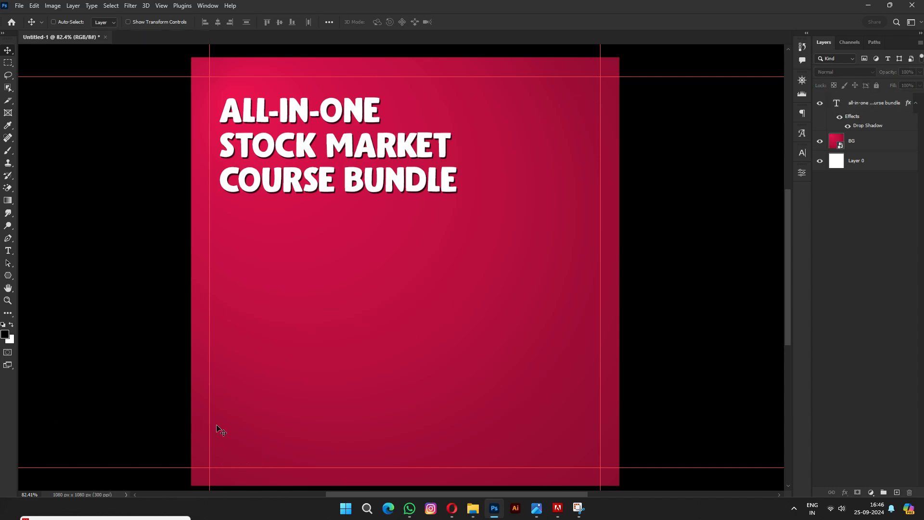
pyautogui.click(10, 254)
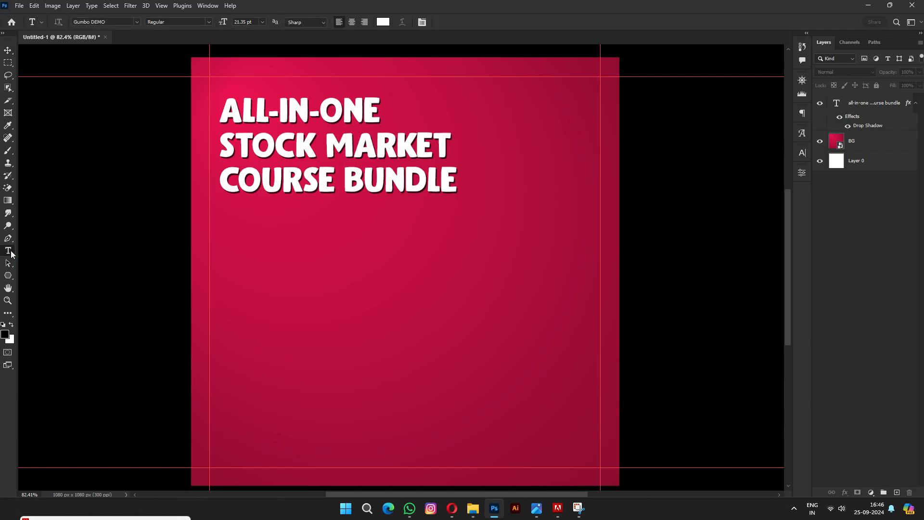
pyautogui.click(260, 223)
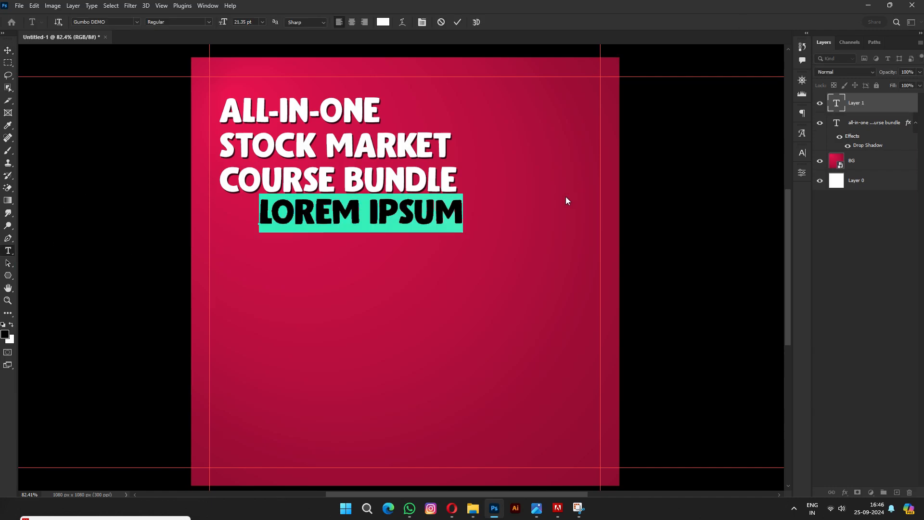
pyautogui.click(802, 153)
pyautogui.click(723, 219)
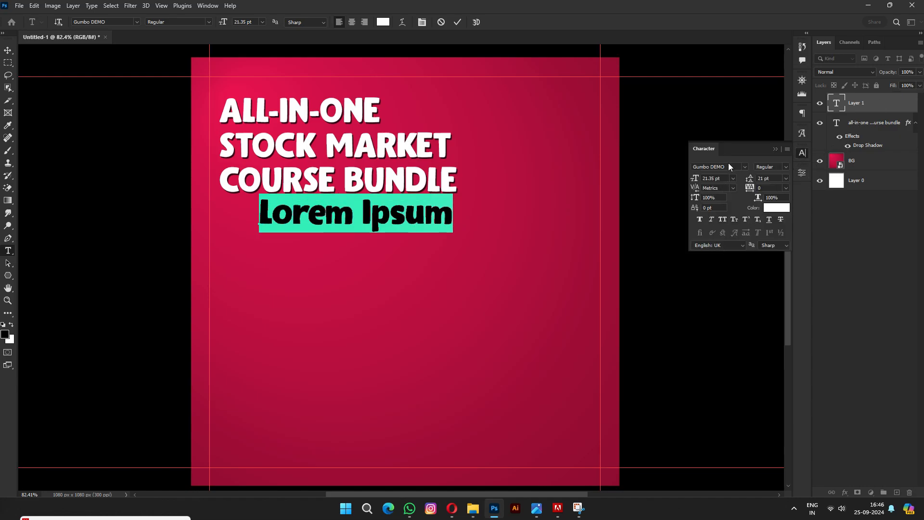
# Change the new text's font to Poppins SemiBold.
pyautogui.click(729, 165)
pyautogui.write('popp')
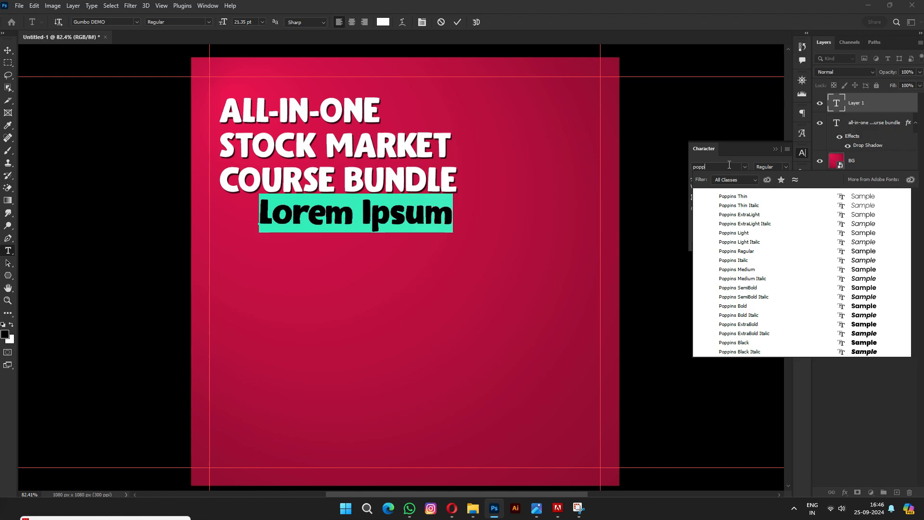
pyautogui.press('Down')
pyautogui.press('Down')
pyautogui.press('Down')
pyautogui.press('Down')
pyautogui.press('Down')
pyautogui.press('Down')
pyautogui.press('Down')
pyautogui.press('Down')
pyautogui.press('Down')
pyautogui.press('Down')
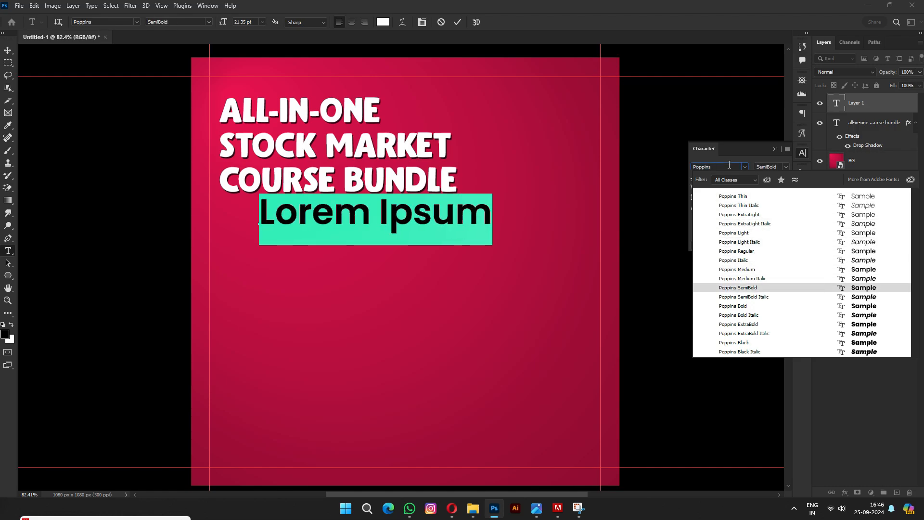
pyautogui.press('Return')
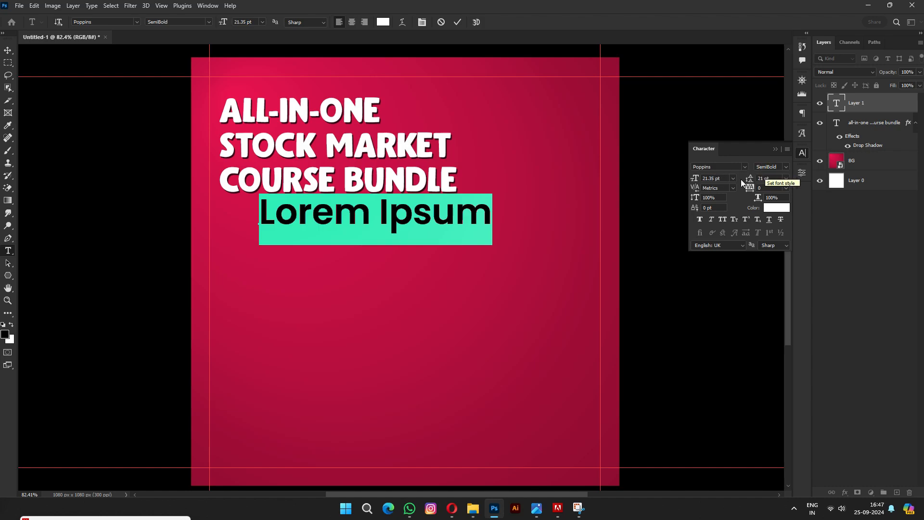
# Set the new text's font size to 8 pt.
pyautogui.click(720, 178)
pyautogui.write('7')
pyautogui.write('8')
pyautogui.press('Return')
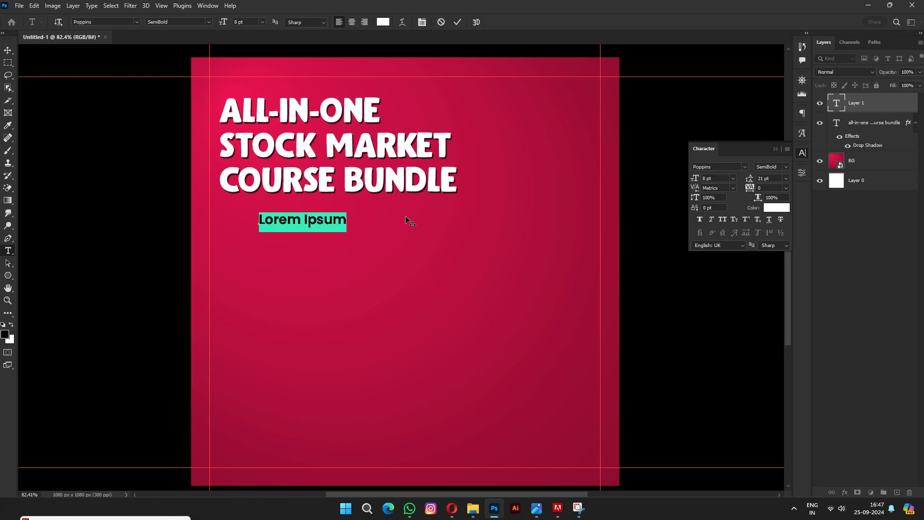
# Enter "8+ Trading and Investment Courses" as the subheading text.
pyautogui.write('8')
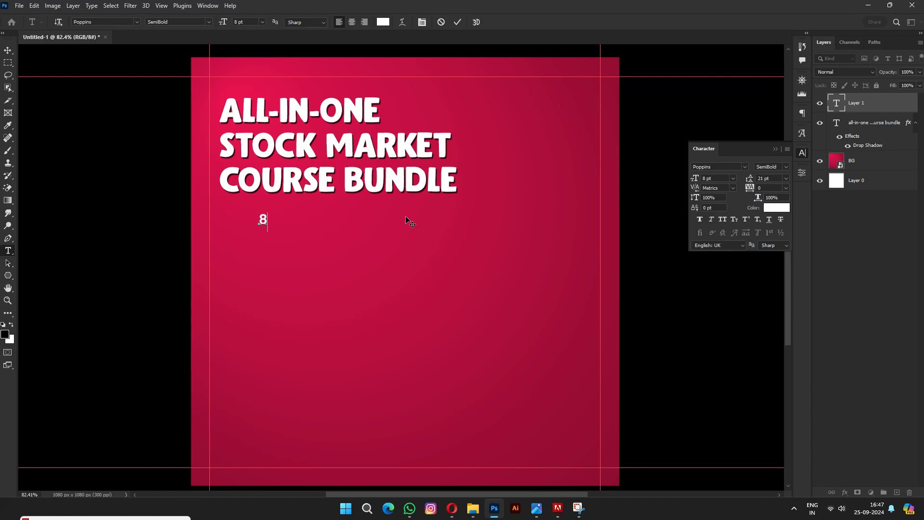
pyautogui.write('+ Trading')
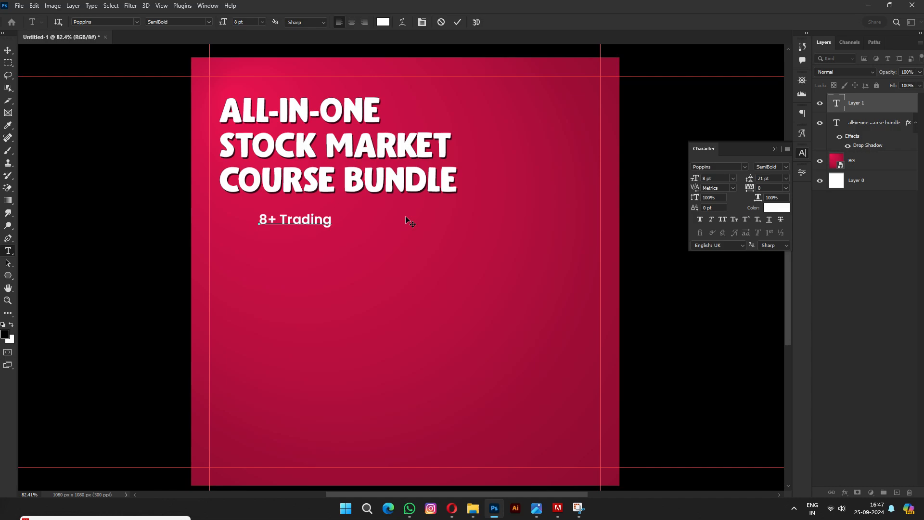
pyautogui.write(' and i')
pyautogui.press('BackSpace')
pyautogui.write('Investment')
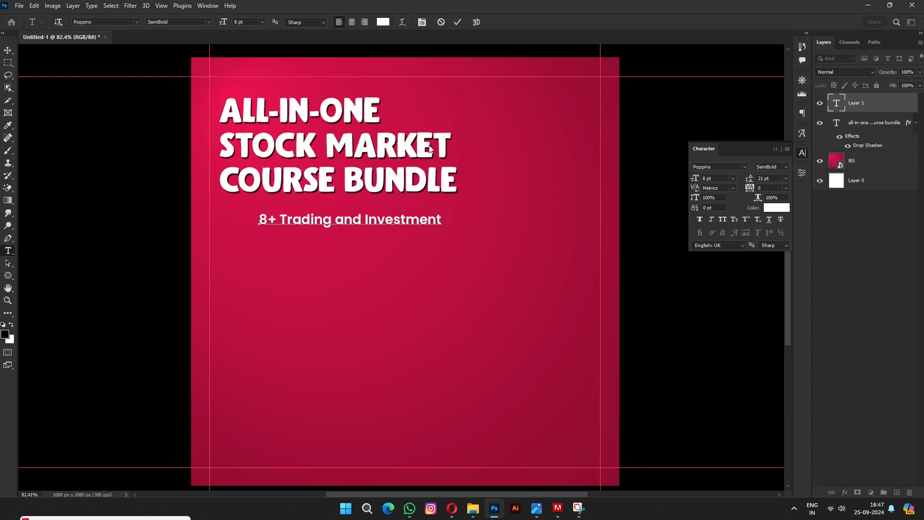
pyautogui.write(' Courses')
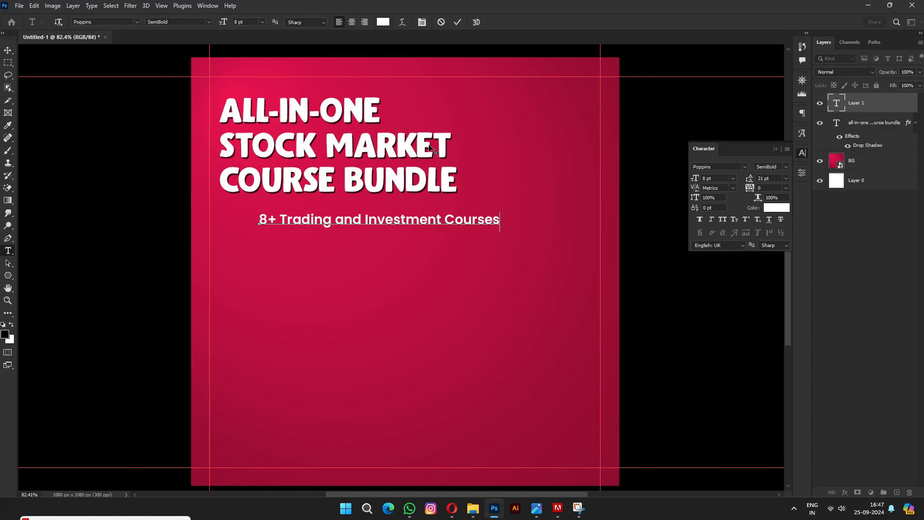
pyautogui.hotkey('ctrl', 'Return')
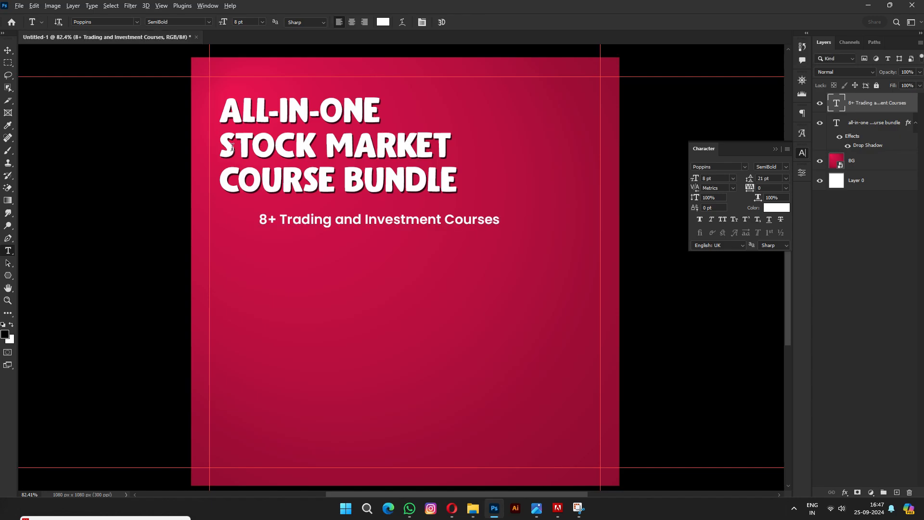
# Nudge the heading about 23 px left so it sits against the left margin guide.
pyautogui.scroll(5, 228, 148)
pyautogui.press('v')
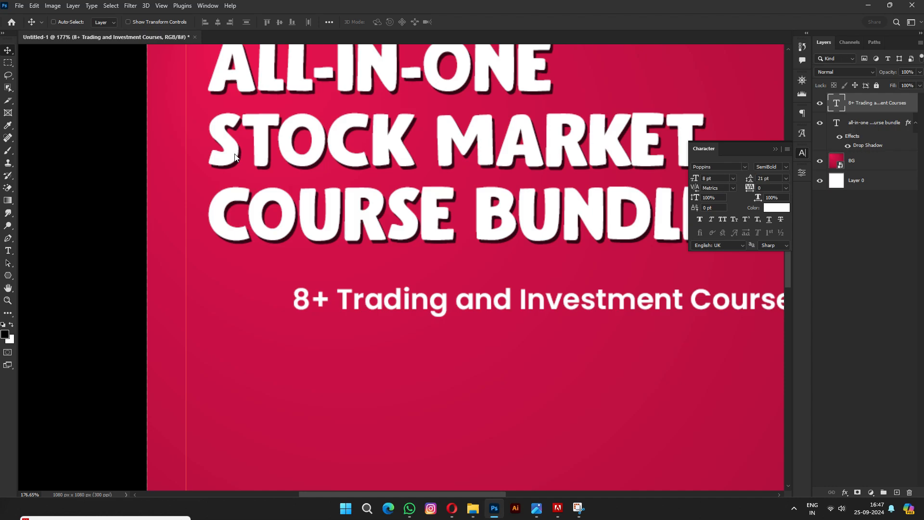
pyautogui.rightClick(235, 154)
pyautogui.click(243, 159)
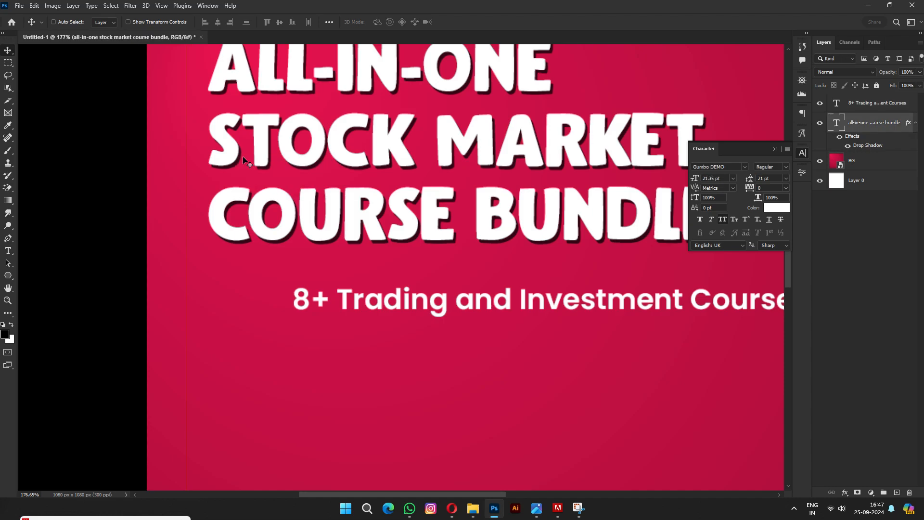
pyautogui.hotkey('shift', 'Left')
pyautogui.hotkey('shift', 'Left')
pyautogui.press('Left')
pyautogui.press('Left')
pyautogui.press('Left')
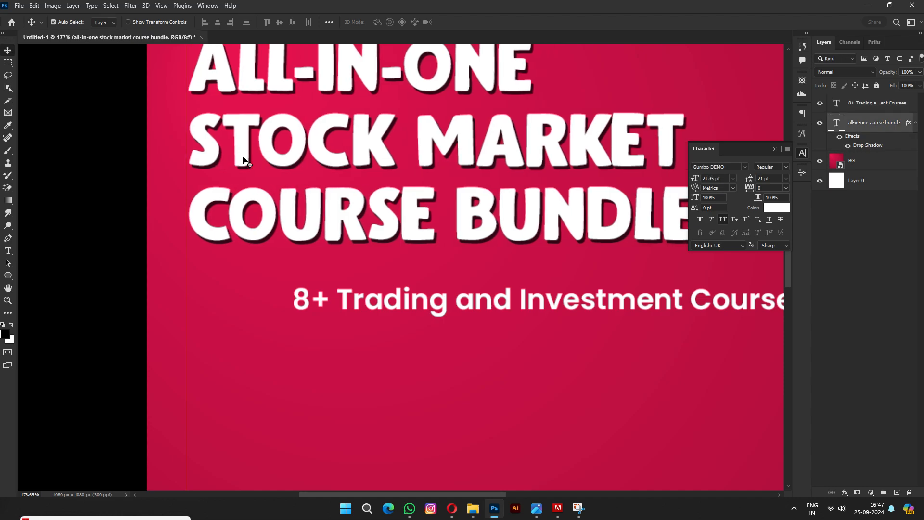
# Move the subheading directly beneath the heading, aligned with the heading's left edge at the margin guide.
pyautogui.hotkey('ctrl', '0')
pyautogui.rightClick(316, 223)
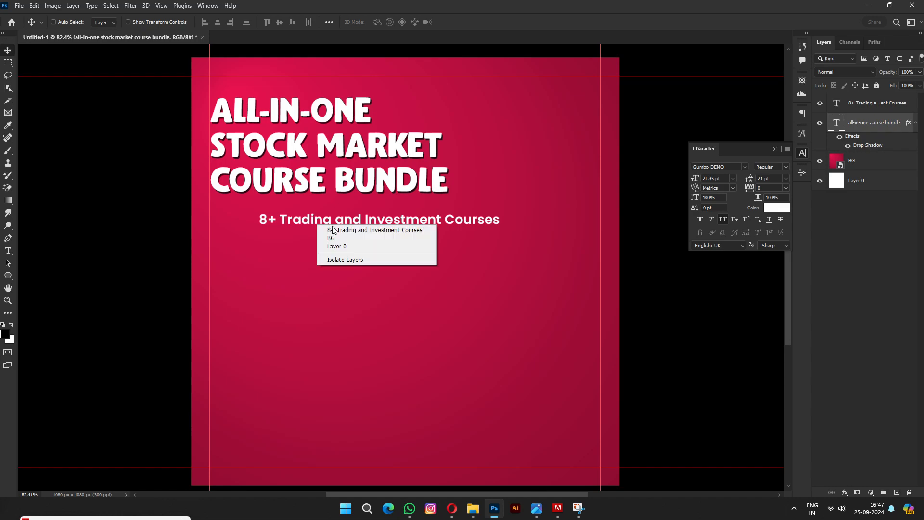
pyautogui.click(332, 226)
pyautogui.moveTo(314, 217); pyautogui.dragTo(269, 209)
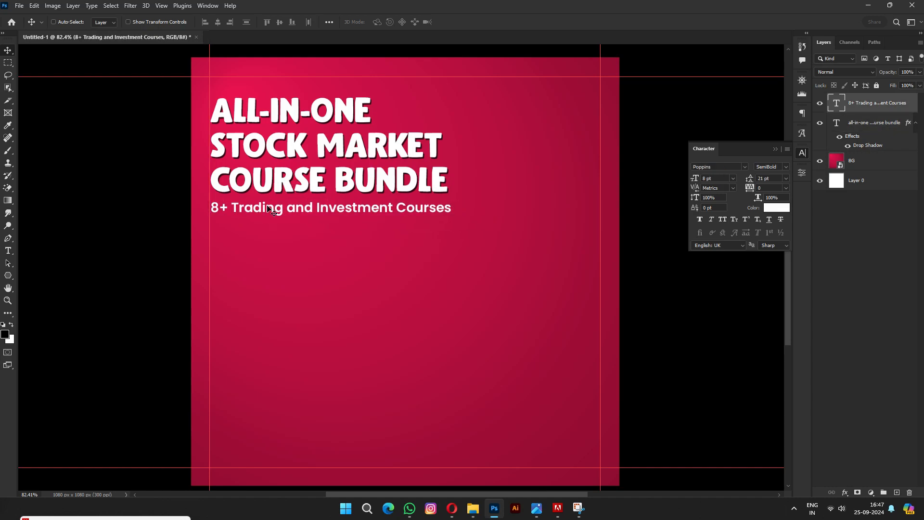
pyautogui.press('Down')
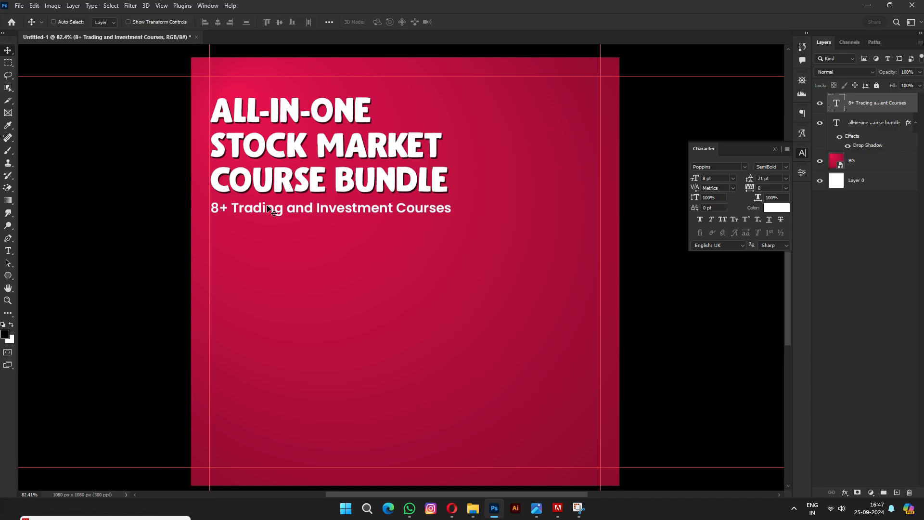
# Copy the heading's layer style onto the subheading.
pyautogui.rightClick(888, 126)
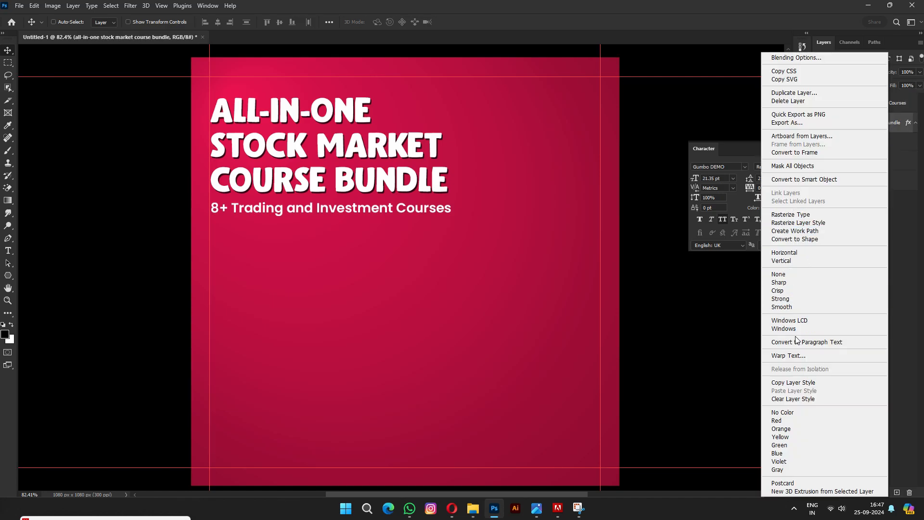
pyautogui.click(795, 385)
pyautogui.rightClick(870, 103)
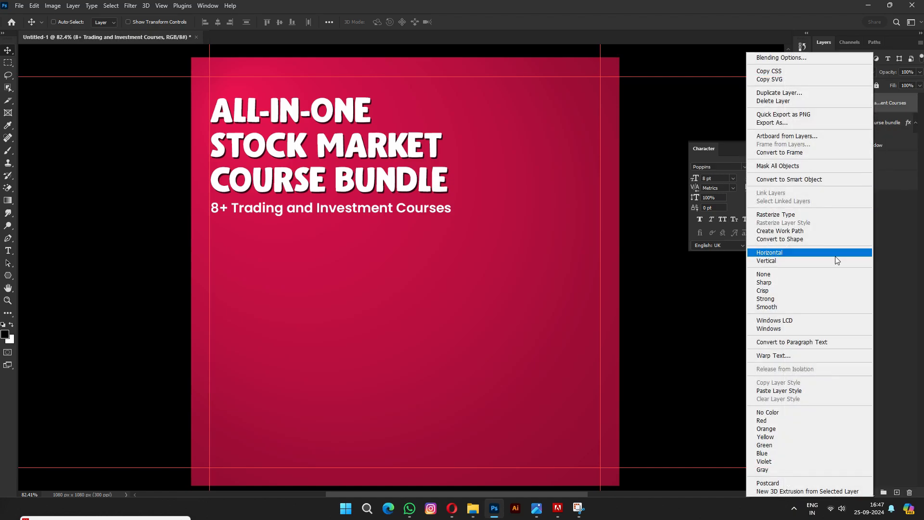
pyautogui.click(762, 394)
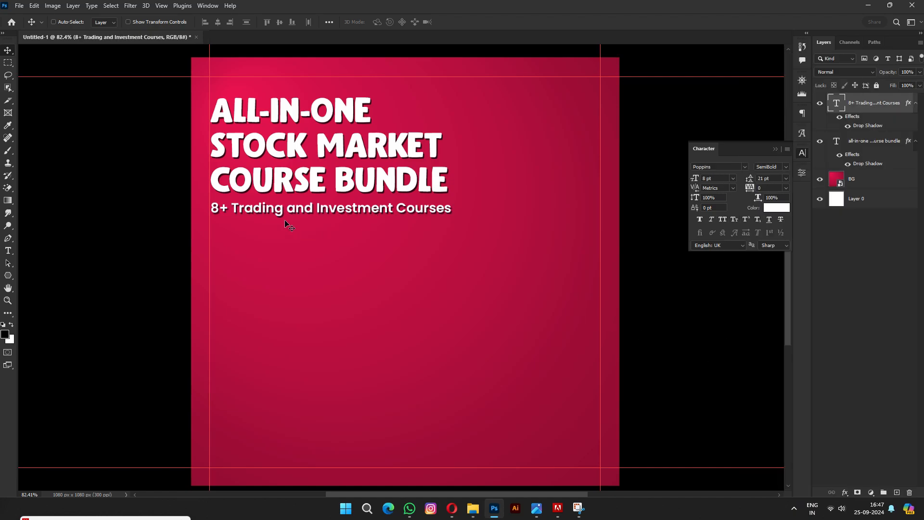
# Shorten the subheading's drop shadow to a distance of 1 px at a 135° angle.
pyautogui.scroll(8, 301, 209)
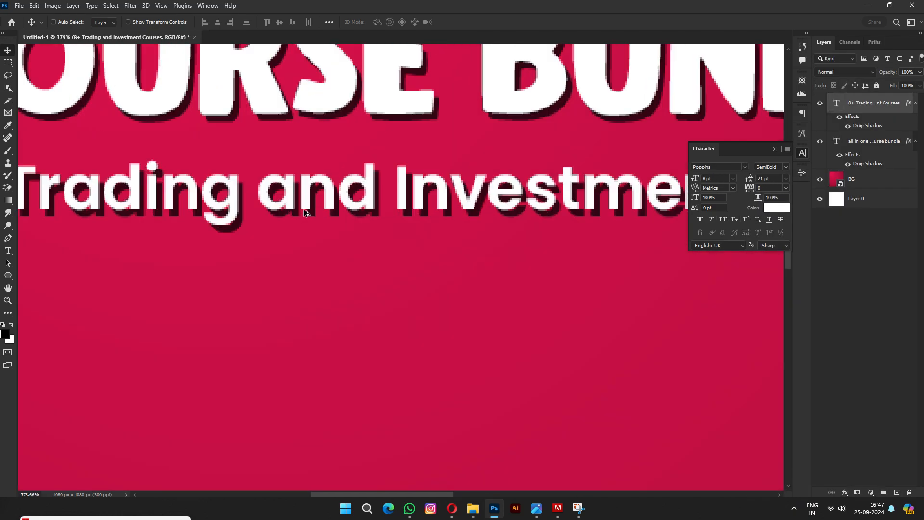
pyautogui.doubleClick(862, 125)
pyautogui.moveTo(335, 214); pyautogui.dragTo(332, 209)
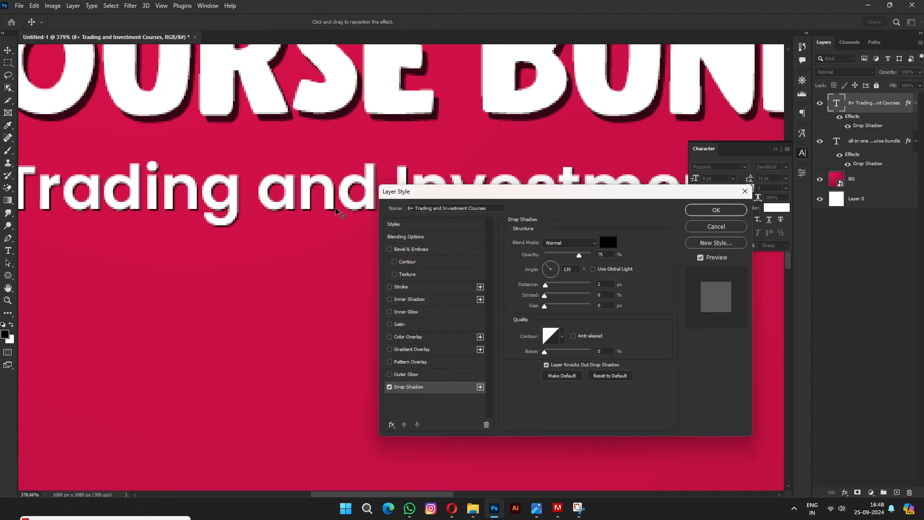
pyautogui.click(714, 214)
pyautogui.hotkey('ctrl', '0')
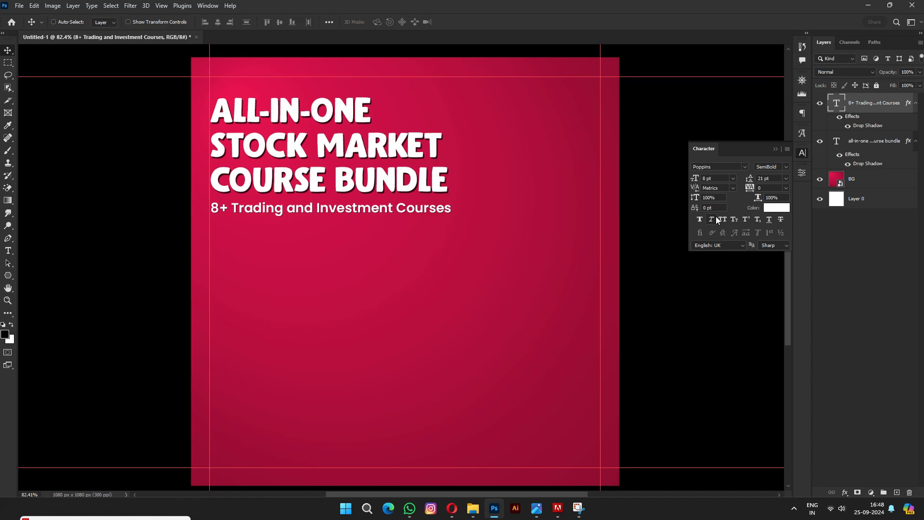
# Set the subheading's drop shadow to a distance of 2 px at a 153° angle.
pyautogui.scroll(5, 319, 209)
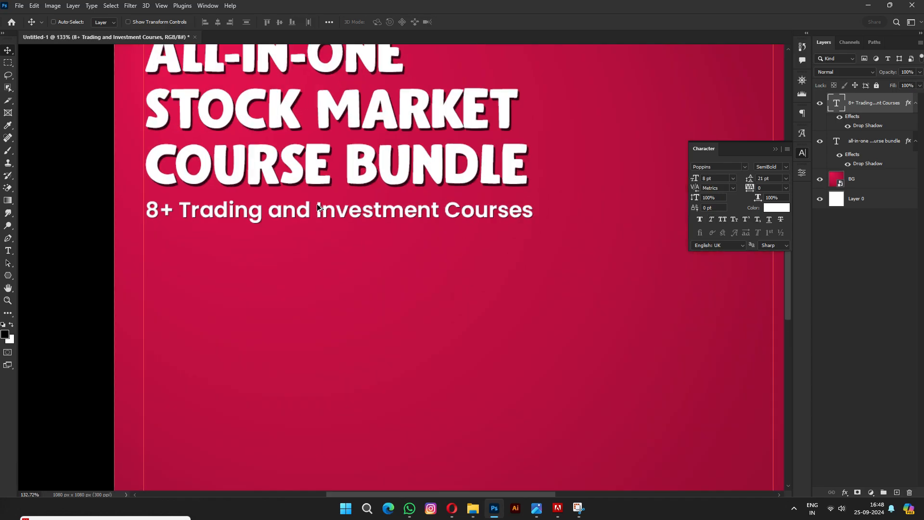
pyautogui.doubleClick(867, 126)
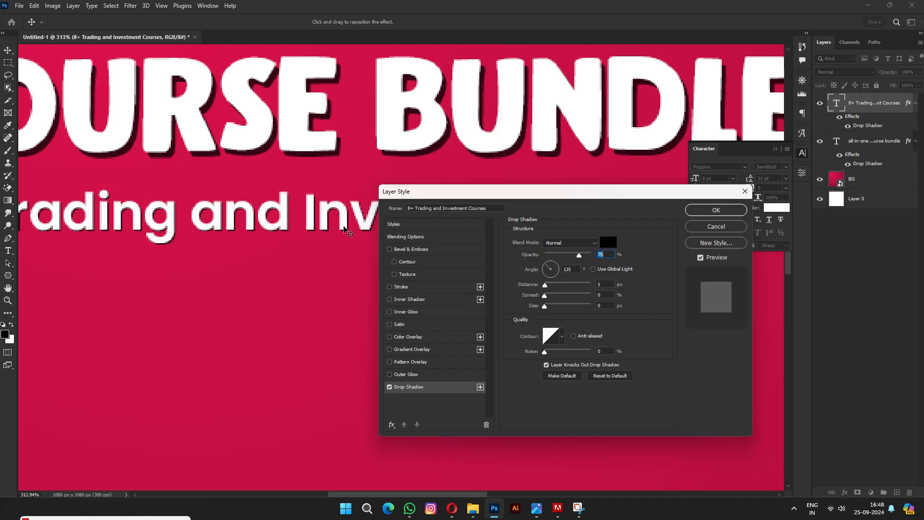
pyautogui.moveTo(343, 226); pyautogui.dragTo(345, 226)
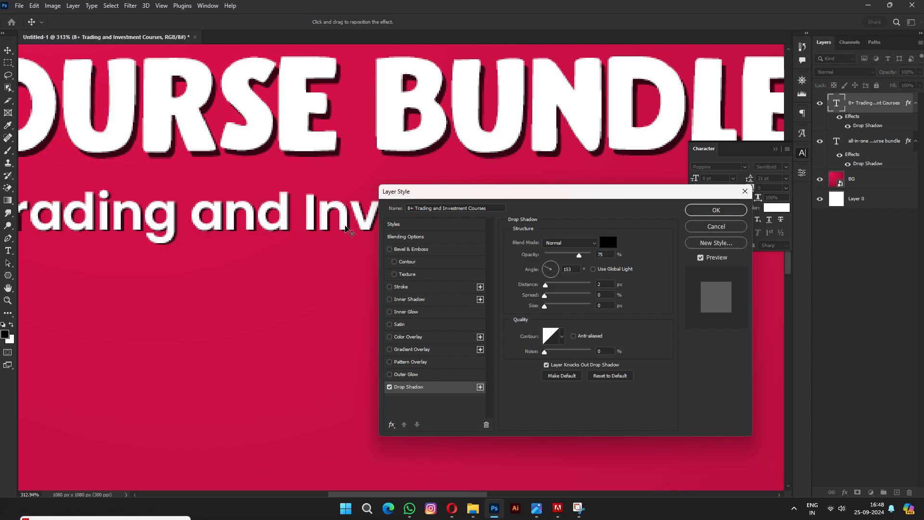
pyautogui.click(699, 212)
pyautogui.hotkey('ctrl', '0')
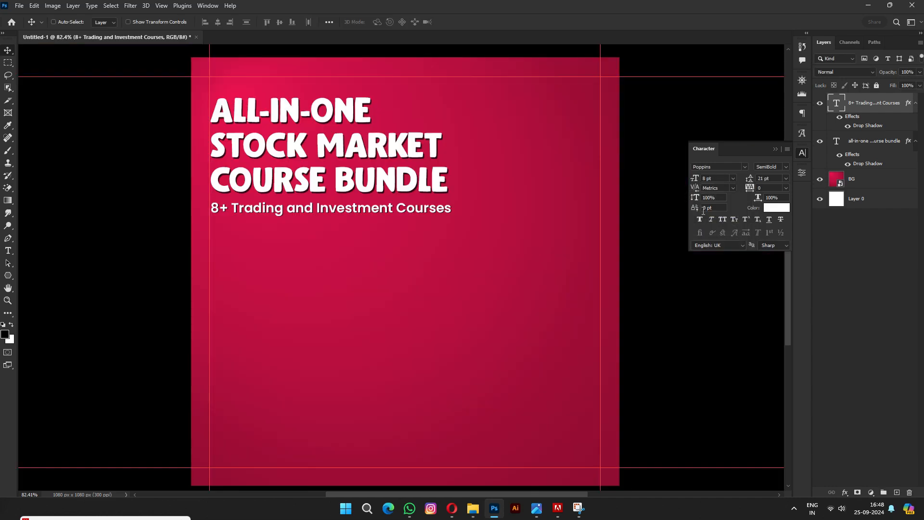
pyautogui.click(775, 149)
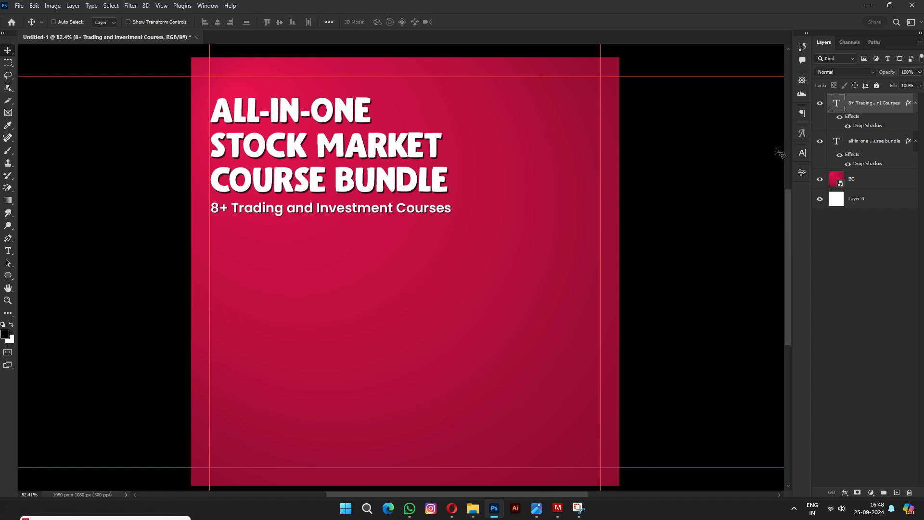
# Nudge the heading and subheading together 10 px to the right, inward from the left margin guide.
pyautogui.keyDown('shift'); pyautogui.click(887, 147); pyautogui.keyUp('shift')
pyautogui.hotkey('shift', 'Right')
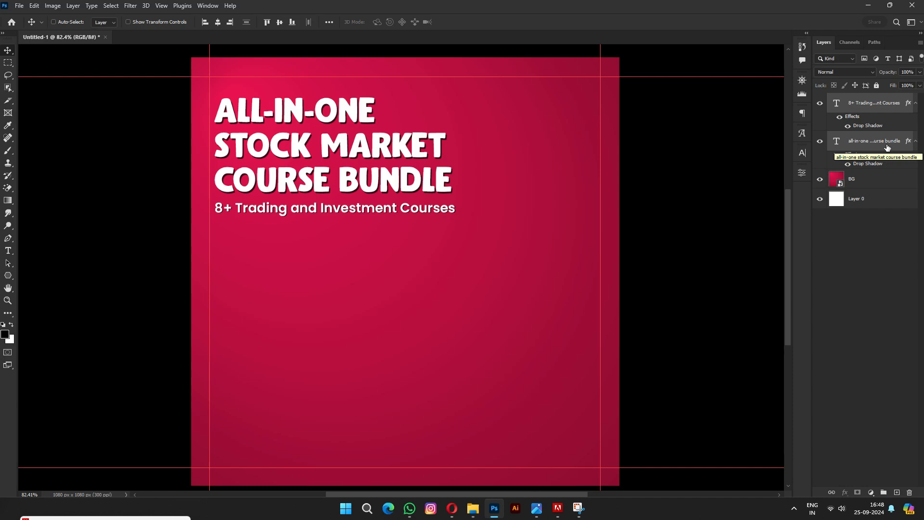
pyautogui.press('Right')
pyautogui.press('Right')
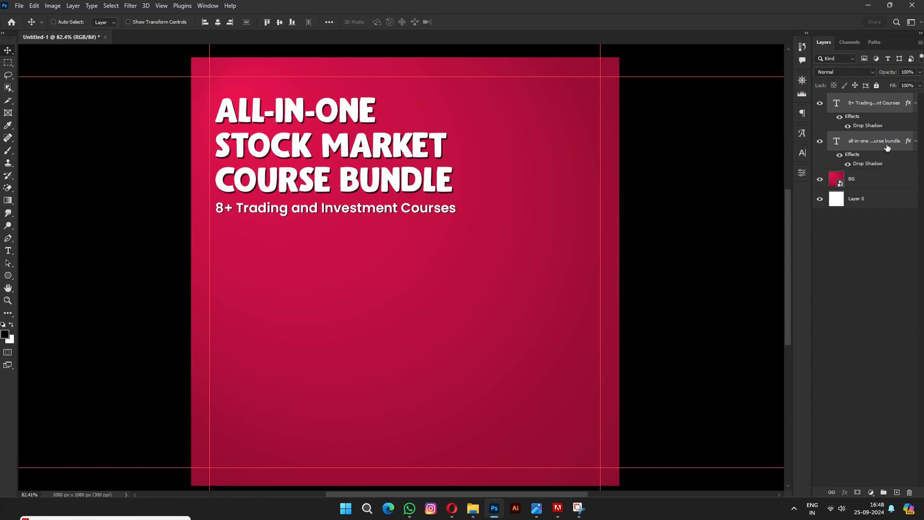
pyautogui.press('Left')
pyautogui.press('Left')
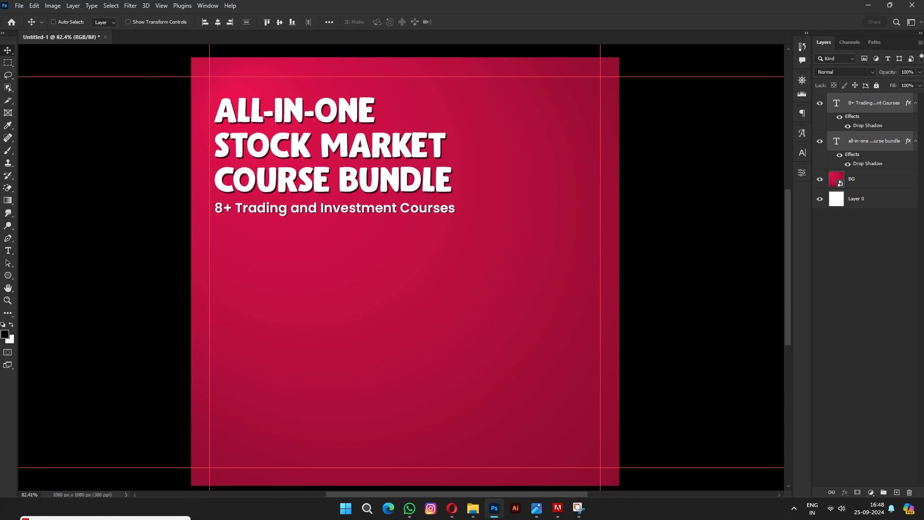
# Place the image happy-business-woman-holding-laptop-PhotoRoom.png on the canvas at the lower right, beside the heading text.
pyautogui.click(473, 507)
pyautogui.click(434, 280)
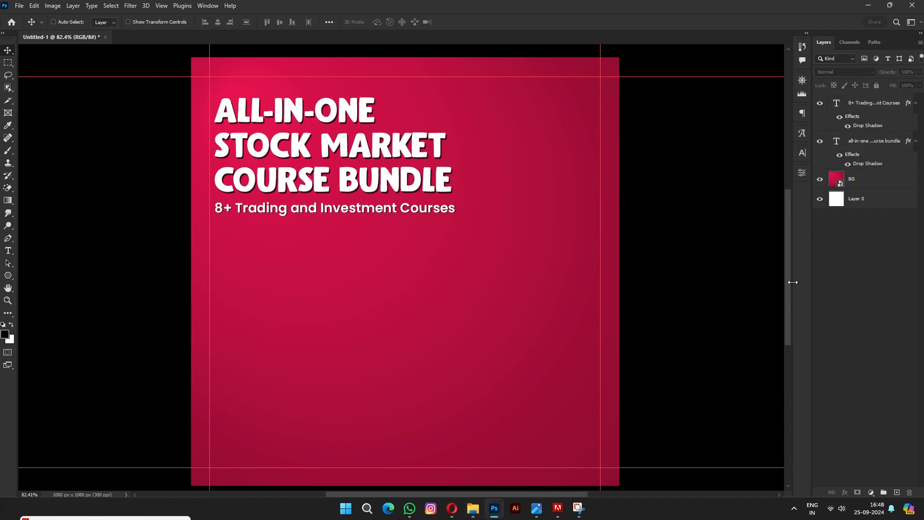
pyautogui.hotkey('alt', 'Tab')
pyautogui.moveTo(106, 517); pyautogui.dragTo(413, 272)
pyautogui.moveTo(330, 361); pyautogui.dragTo(425, 369)
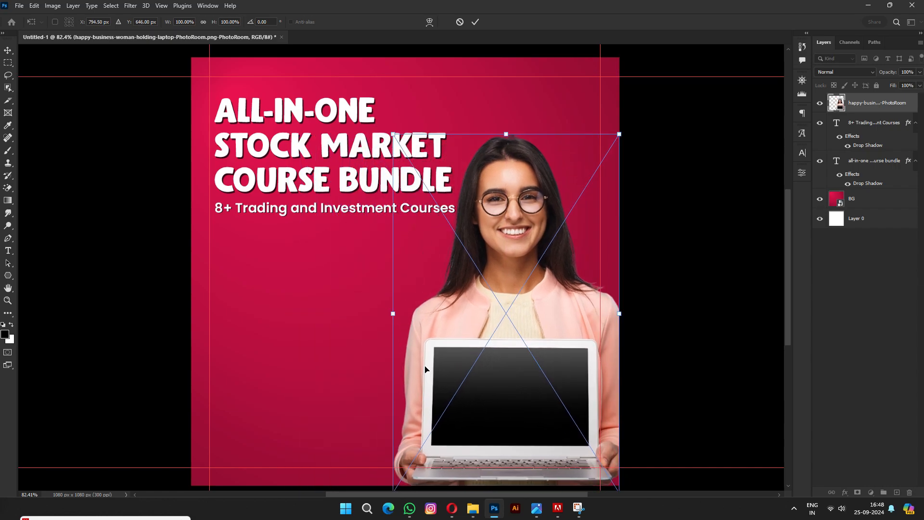
pyautogui.press('Return')
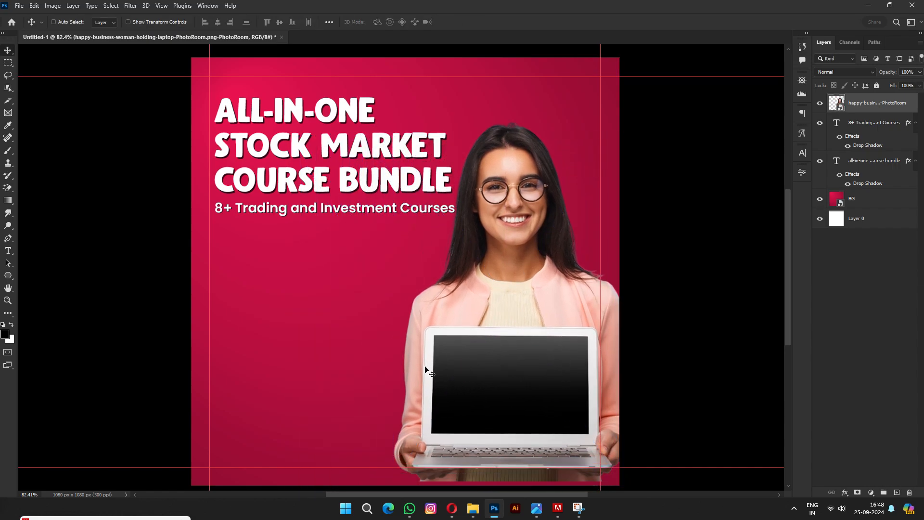
# Nudge the woman's photo to about X 803.5 px, Y 626 px so its bottom edge meets the canvas bottom.
pyautogui.hotkey('shift', 'Down')
pyautogui.hotkey('shift', 'Down')
pyautogui.hotkey('shift', 'Down')
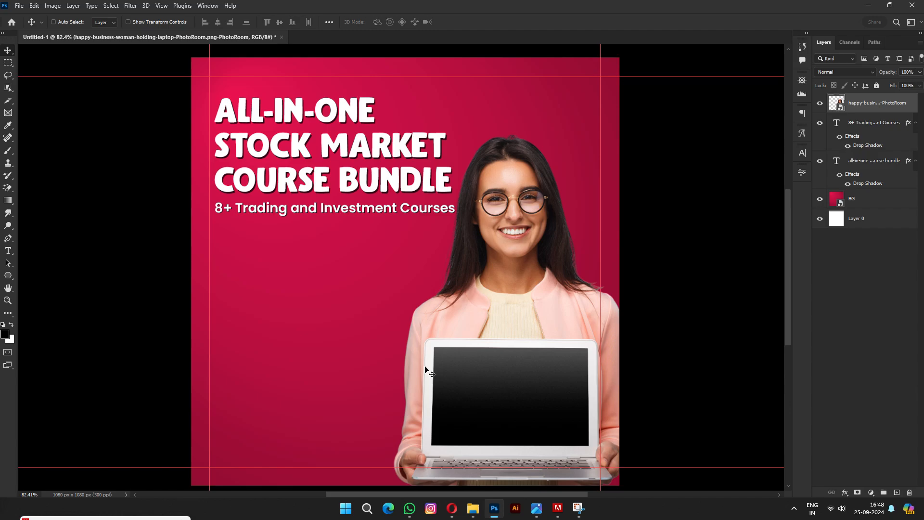
pyautogui.hotkey('shift', 'Right')
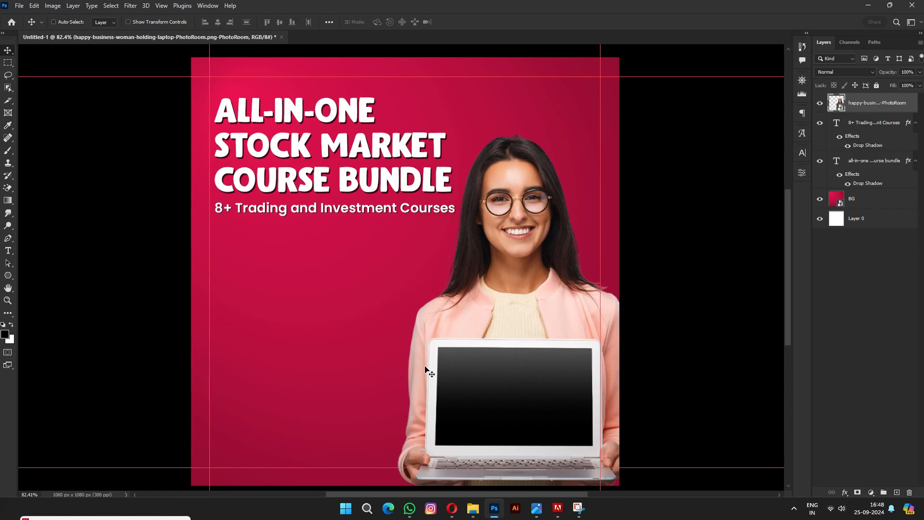
pyautogui.press('Left')
pyautogui.press('Left')
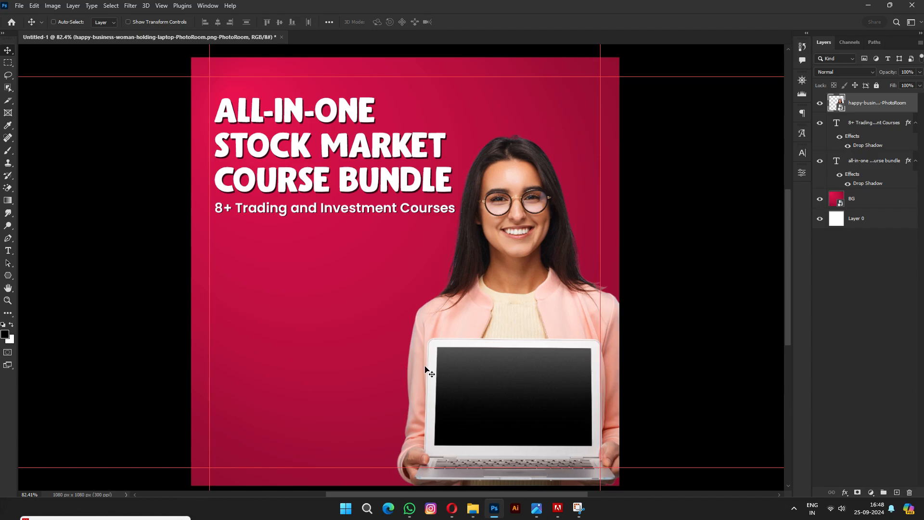
pyautogui.press('Right')
pyautogui.press('Right')
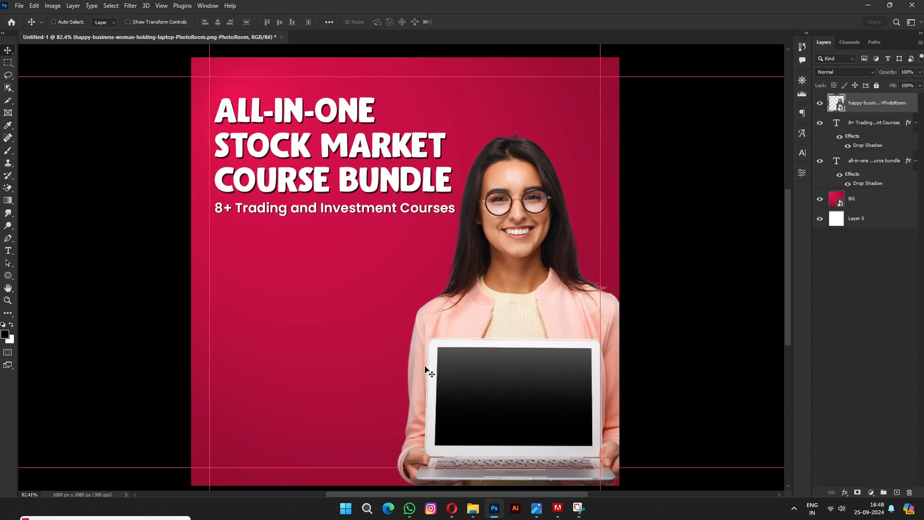
pyautogui.hotkey('shift', 'Up')
pyautogui.hotkey('shift', 'Up')
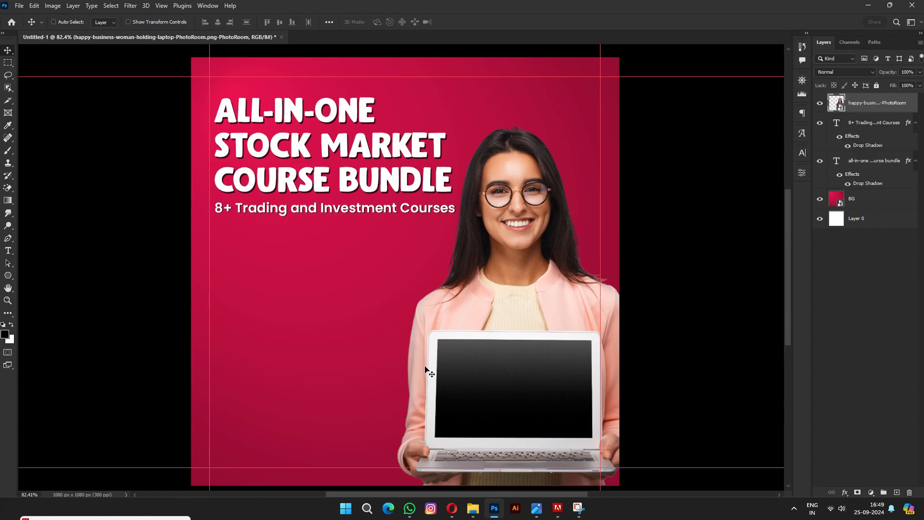
# Enlarge the woman's photo to about 103.21%, keeping its bottom edge at the canvas bottom.
pyautogui.hotkey('ctrl', 't')
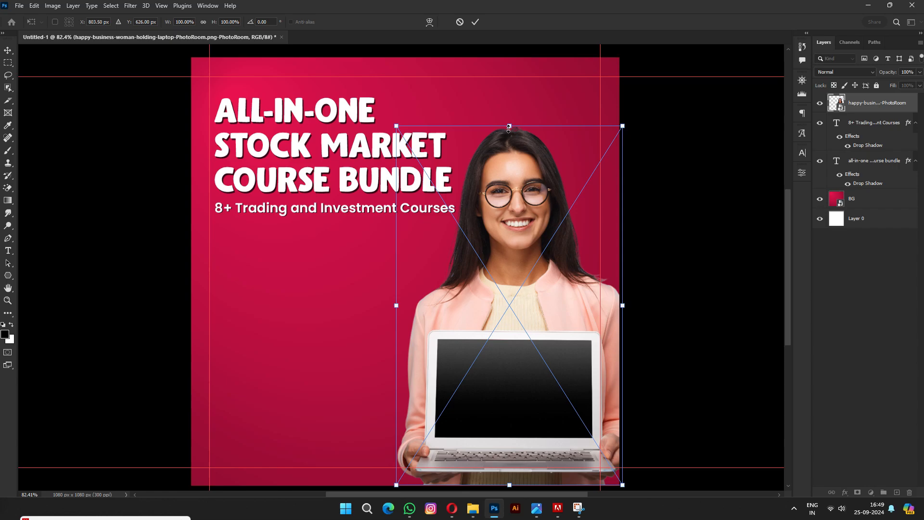
pyautogui.moveTo(509, 126); pyautogui.dragTo(513, 116)
pyautogui.press('Return')
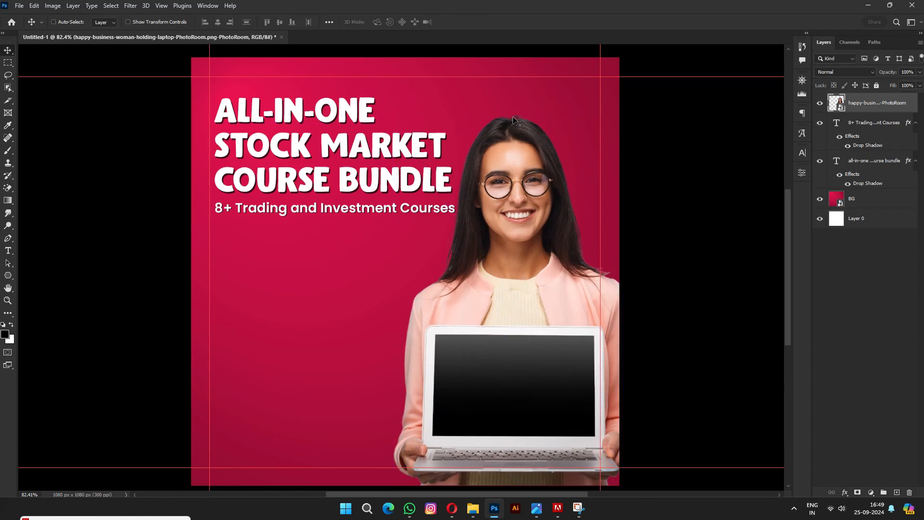
pyautogui.press('ctrl')
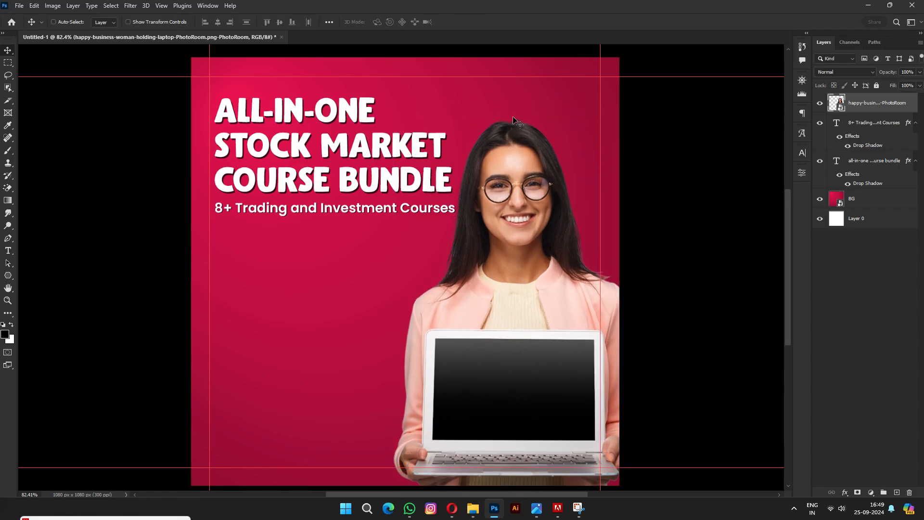
pyautogui.hotkey('shift', 'Up')
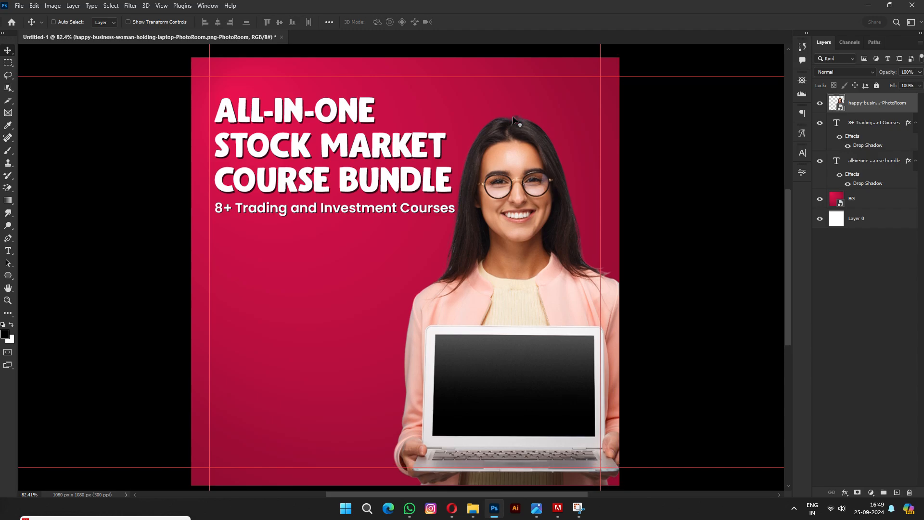
# Scale the woman's photo to about 99.70% from its lower right corner and shift it 10 px left.
pyautogui.hotkey('ctrl', 't')
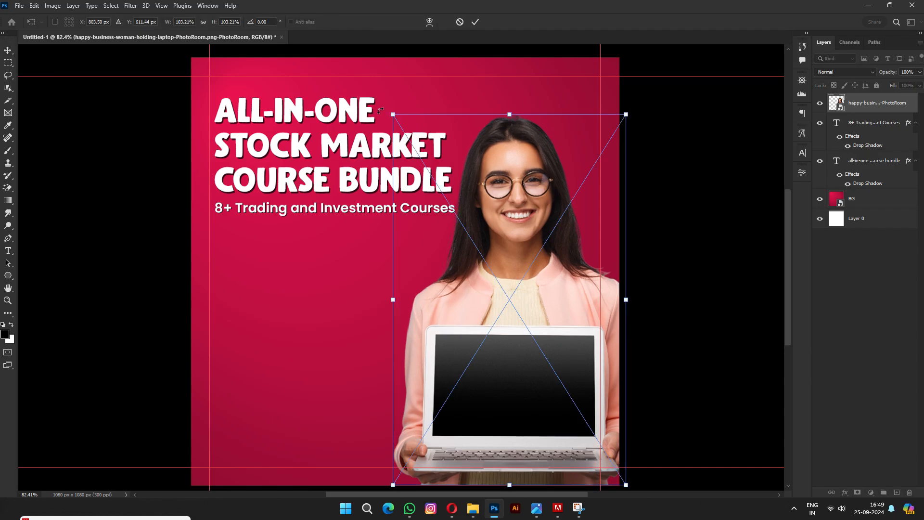
pyautogui.moveTo(393, 114); pyautogui.dragTo(405, 125)
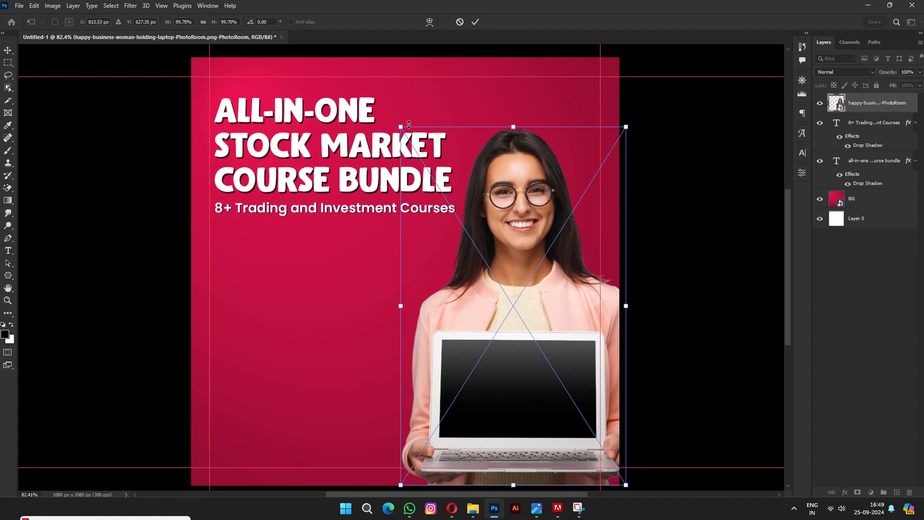
pyautogui.press('Return')
pyautogui.hotkey('shift', 'Left')
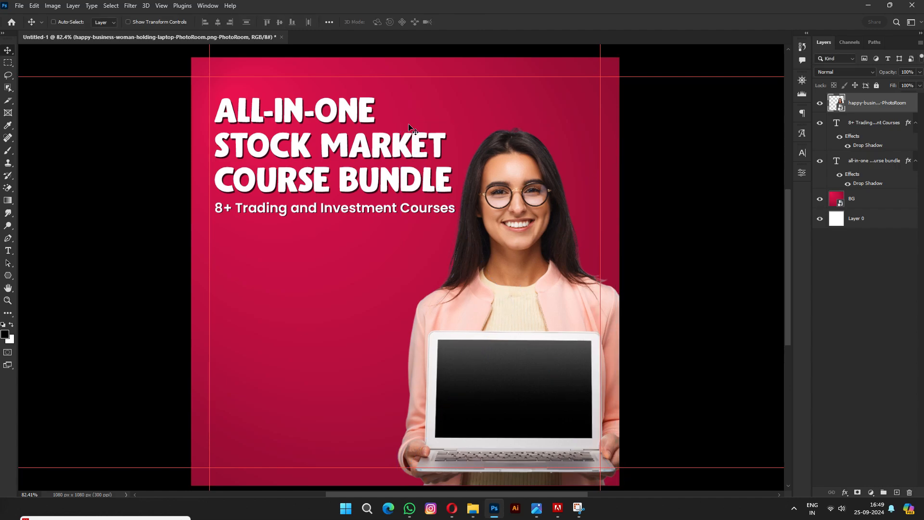
# Nudge the woman's photo about 6 px down and about 9 px right, clear of the subheading.
pyautogui.press('Down')
pyautogui.press('Down')
pyautogui.press('Down')
pyautogui.press('Down')
pyautogui.press('Down')
pyautogui.press('Down')
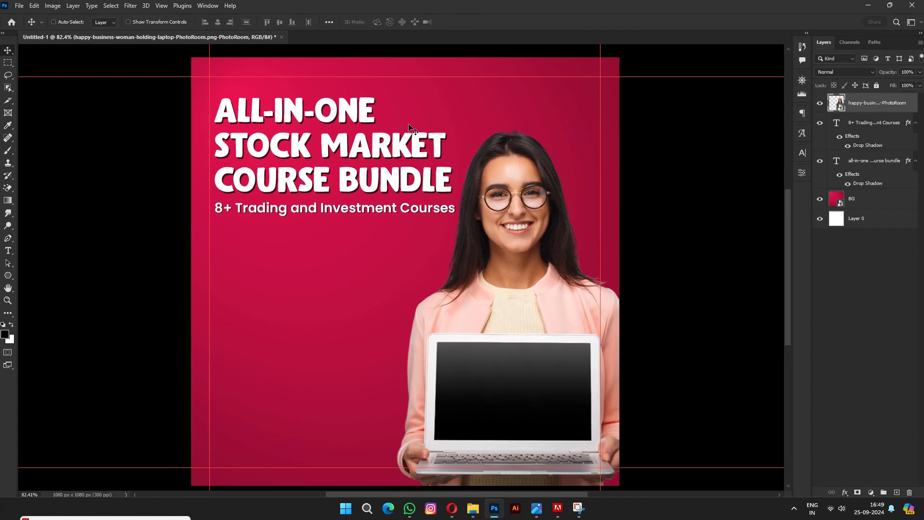
pyautogui.press('Right')
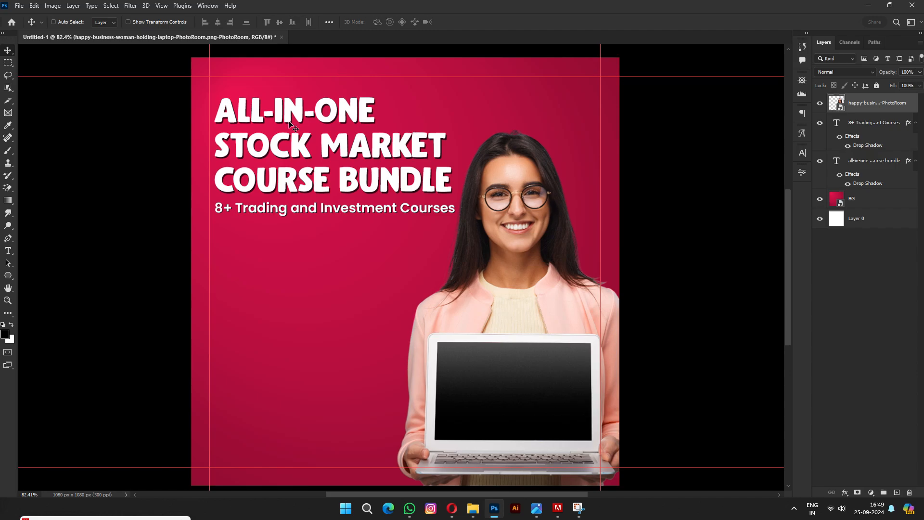
pyautogui.hotkey('shift', 'Right')
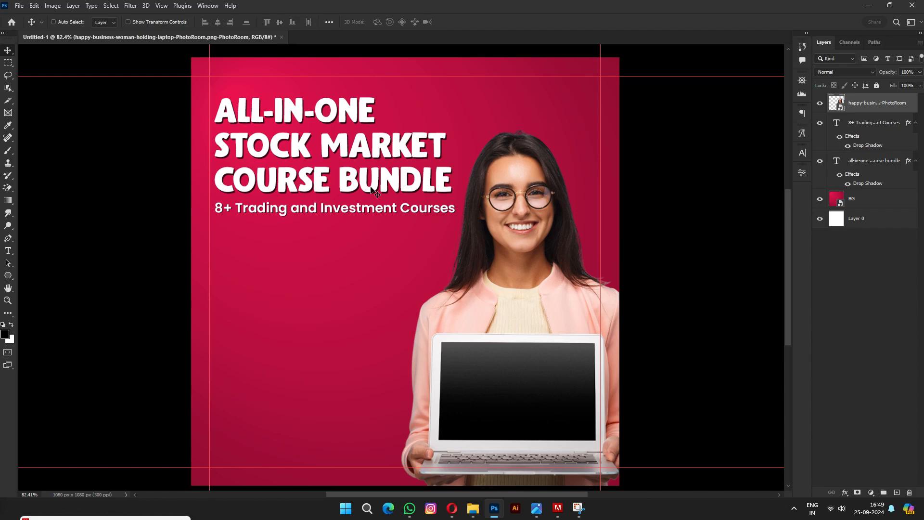
pyautogui.press('Left')
pyautogui.press('Left')
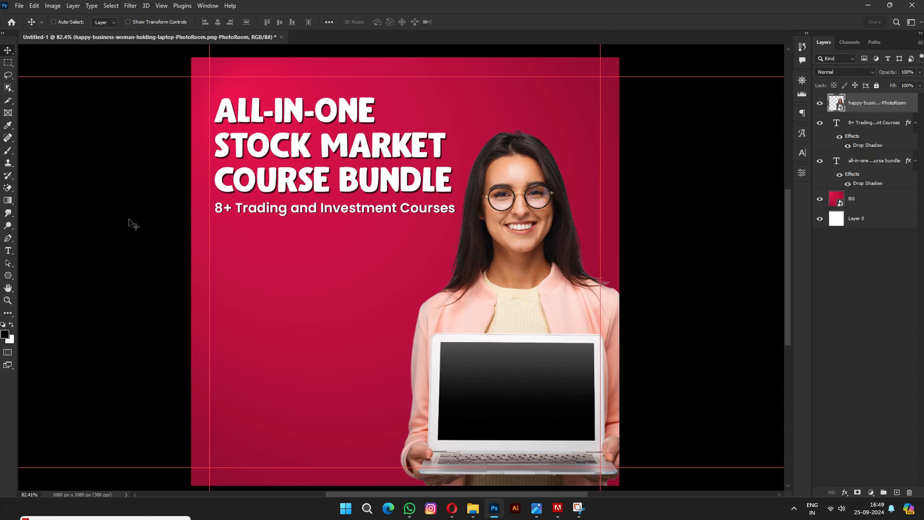
# Move the heading and subheading down 20 px, and shift the left vertical guide to line up with their left edge.
pyautogui.click(888, 125)
pyautogui.keyDown('ctrl'); pyautogui.click(877, 163); pyautogui.keyUp('ctrl')
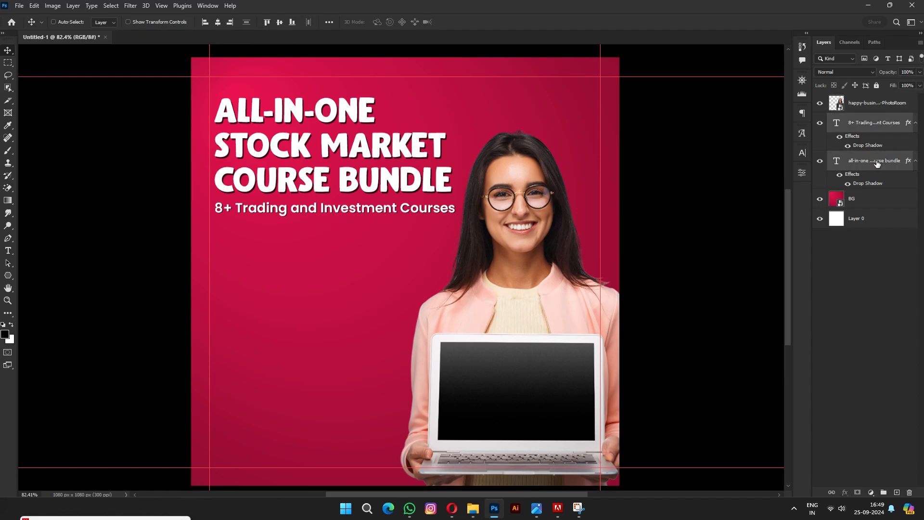
pyautogui.hotkey('shift', 'Down')
pyautogui.hotkey('shift', 'Down')
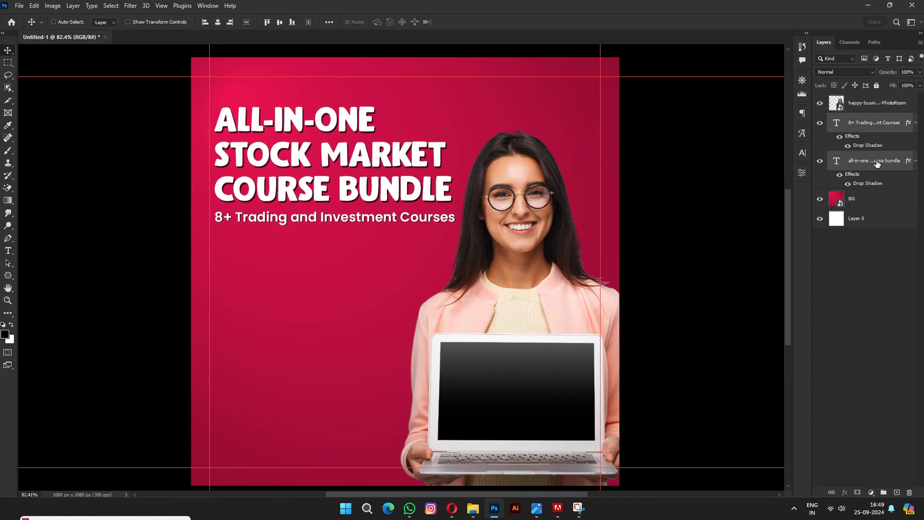
pyautogui.click(54, 22)
pyautogui.moveTo(208, 151); pyautogui.dragTo(214, 151)
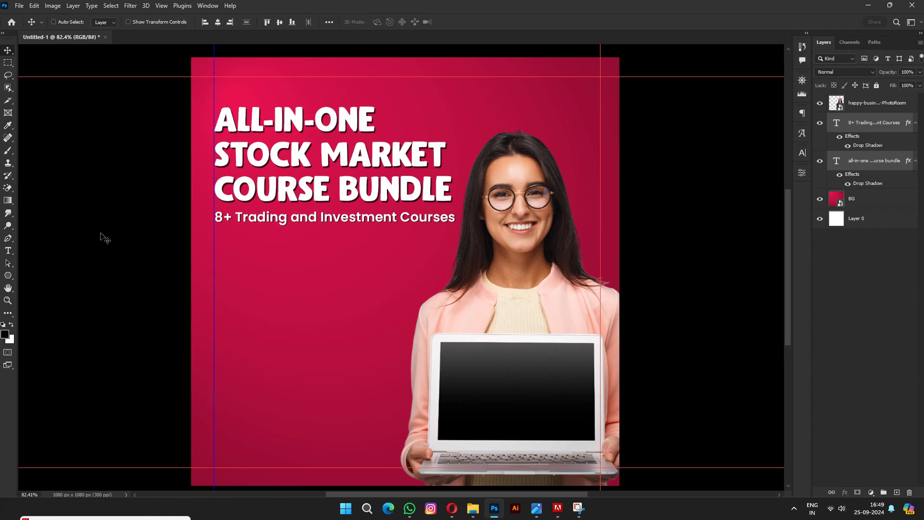
# Start a new text layer below the subheading and set its font size to 7.45 pt.
pyautogui.click(10, 249)
pyautogui.click(236, 292)
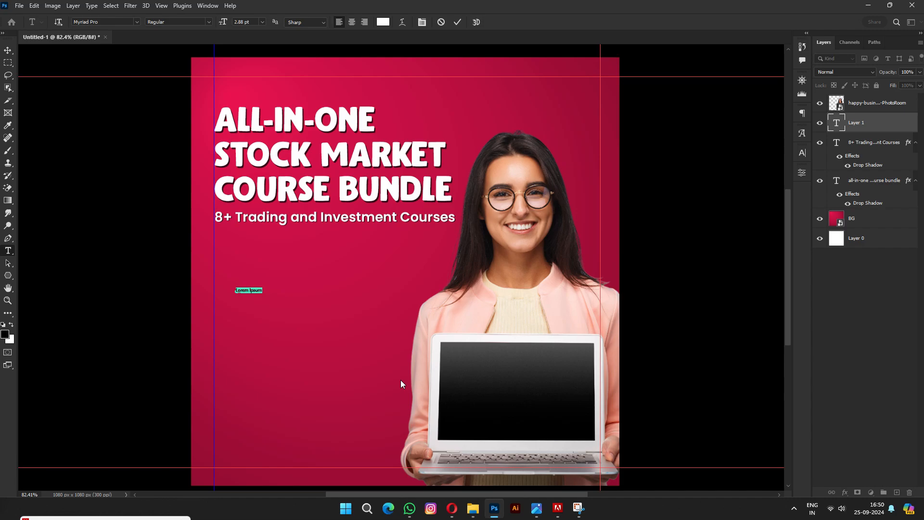
pyautogui.click(799, 156)
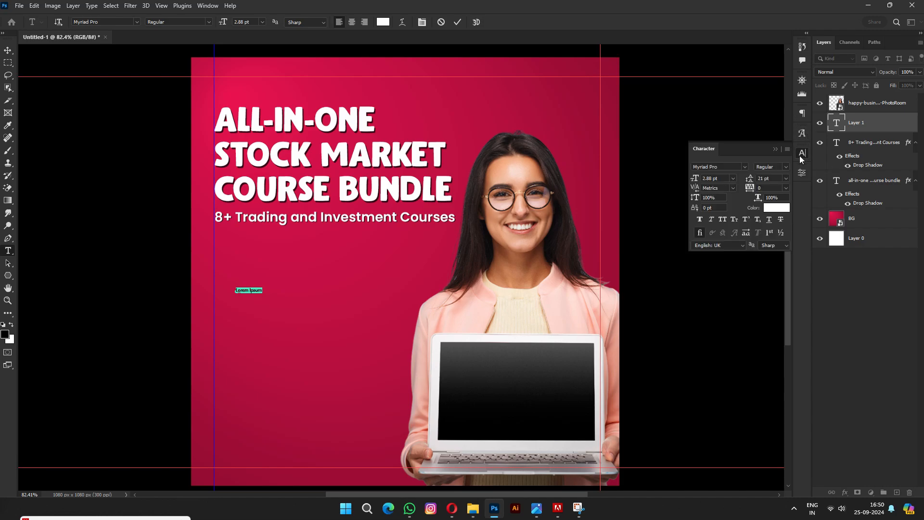
pyautogui.click(729, 178)
pyautogui.write('7.45')
pyautogui.press('Return')
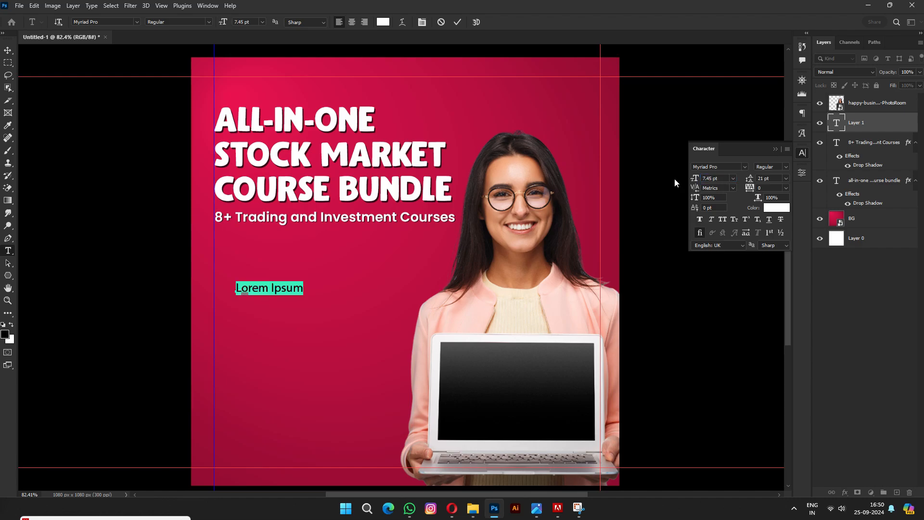
# Set the new text's font to Nexa Text-Trial Extra Bold and begin the line with "Technic".
pyautogui.click(726, 163)
pyautogui.write('ne')
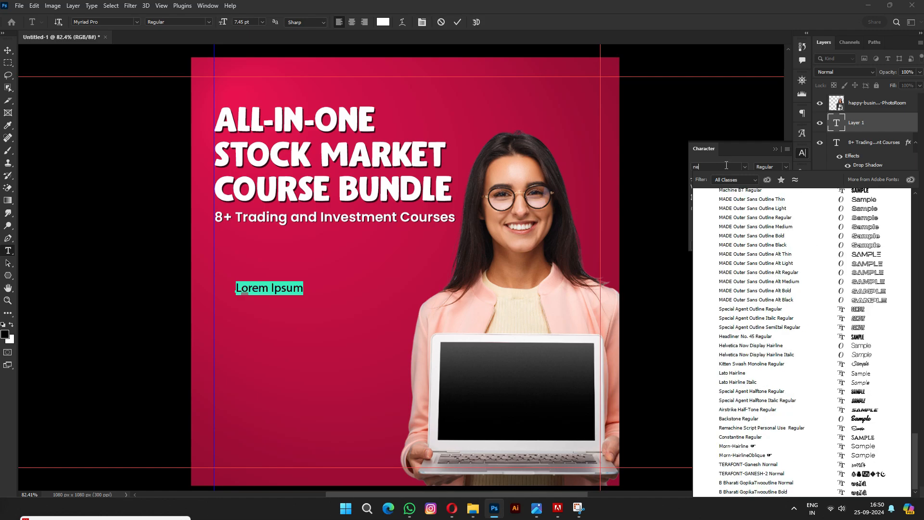
pyautogui.write('xta')
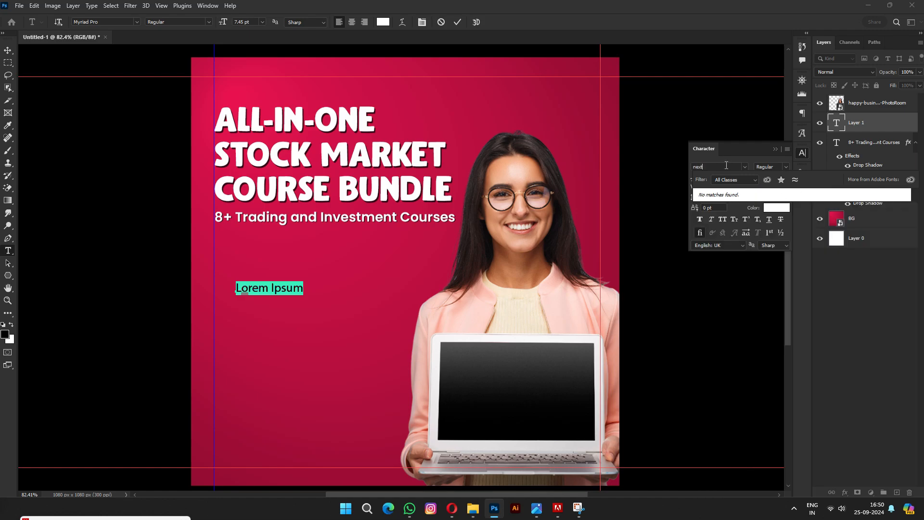
pyautogui.press('BackSpace')
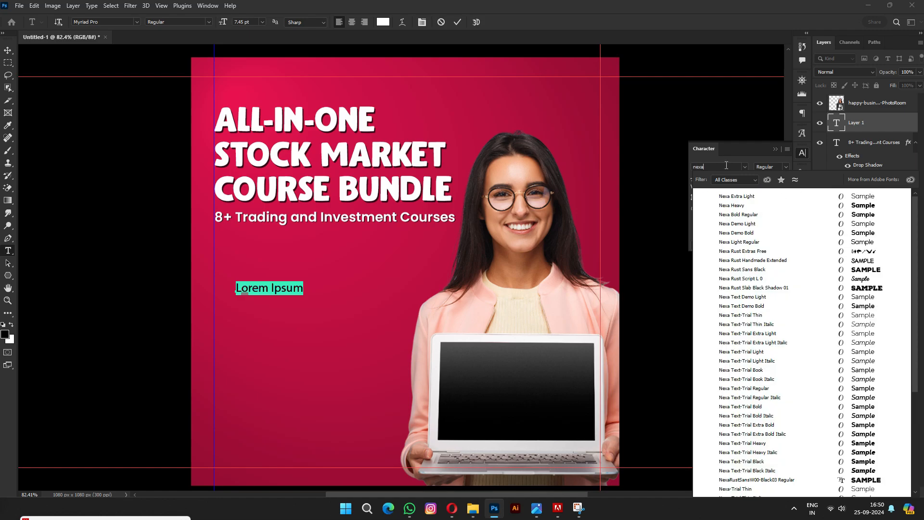
pyautogui.write('tex')
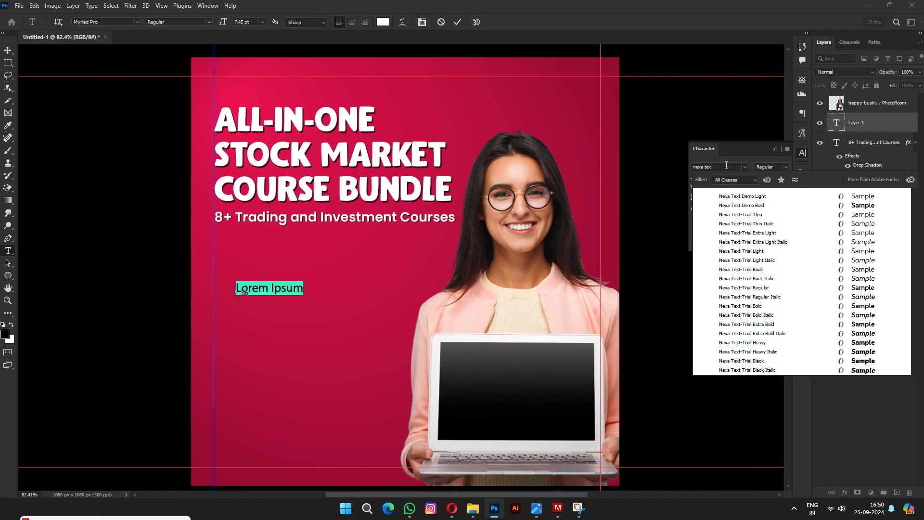
pyautogui.write('t tr')
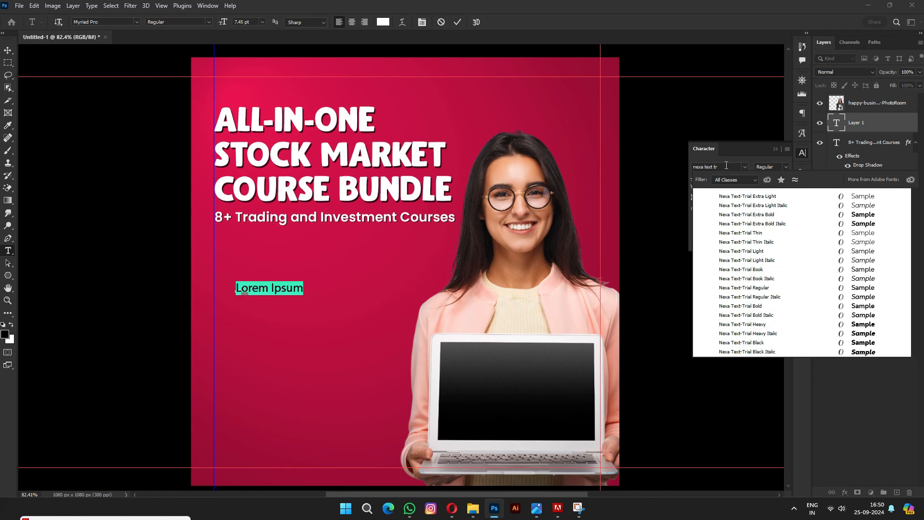
pyautogui.write('a')
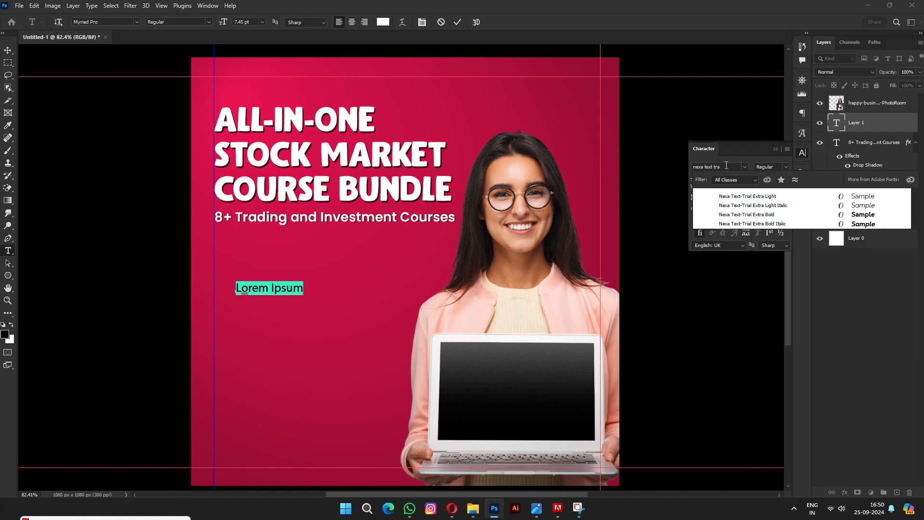
pyautogui.press('Down')
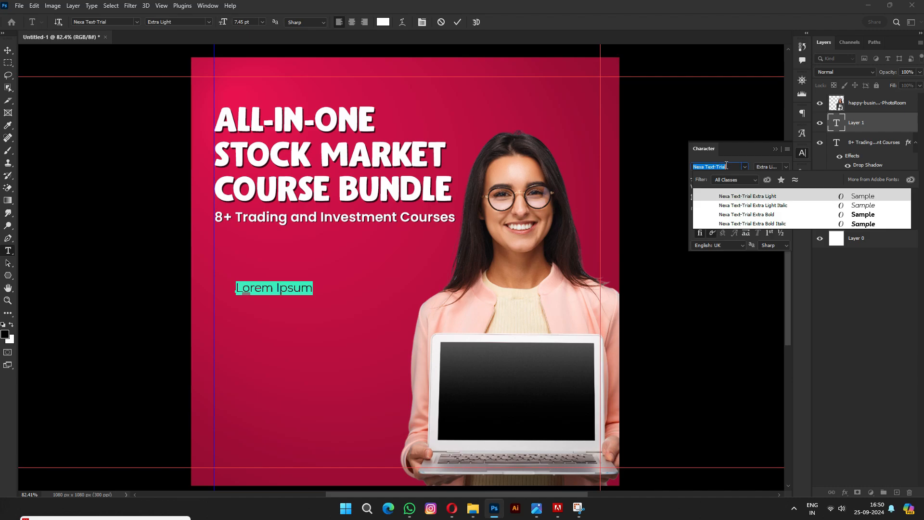
pyautogui.press('Down')
pyautogui.press('Down')
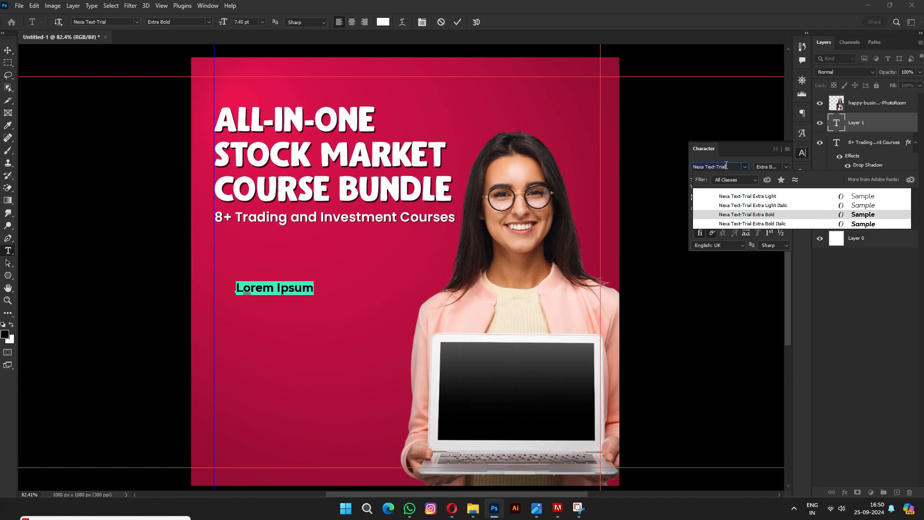
pyautogui.press('Down')
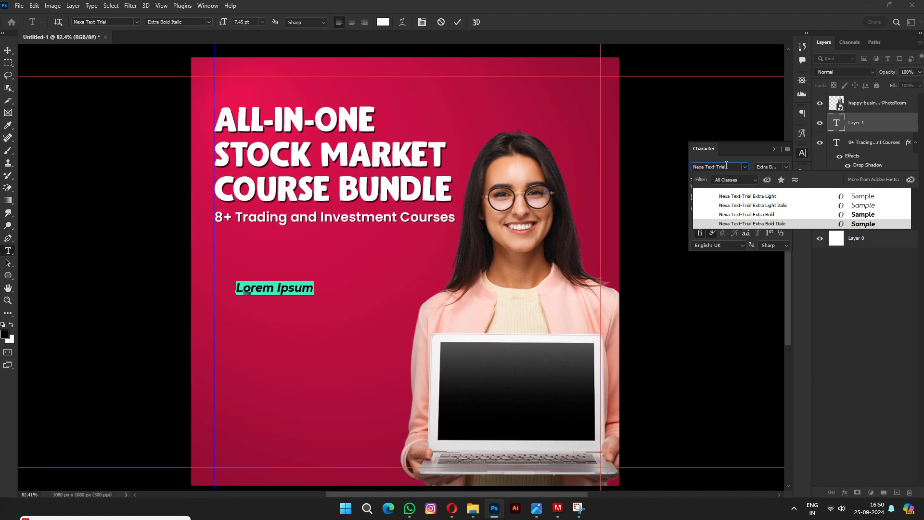
pyautogui.press('Up')
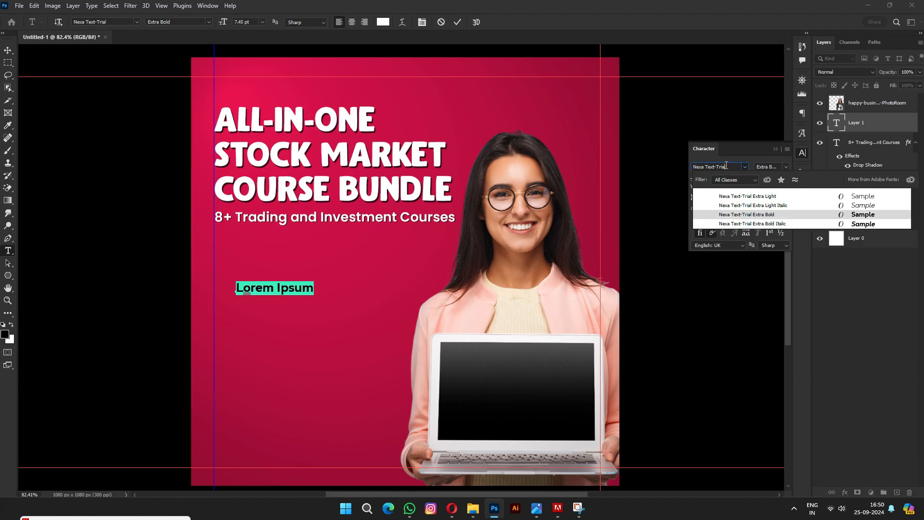
pyautogui.press('Return')
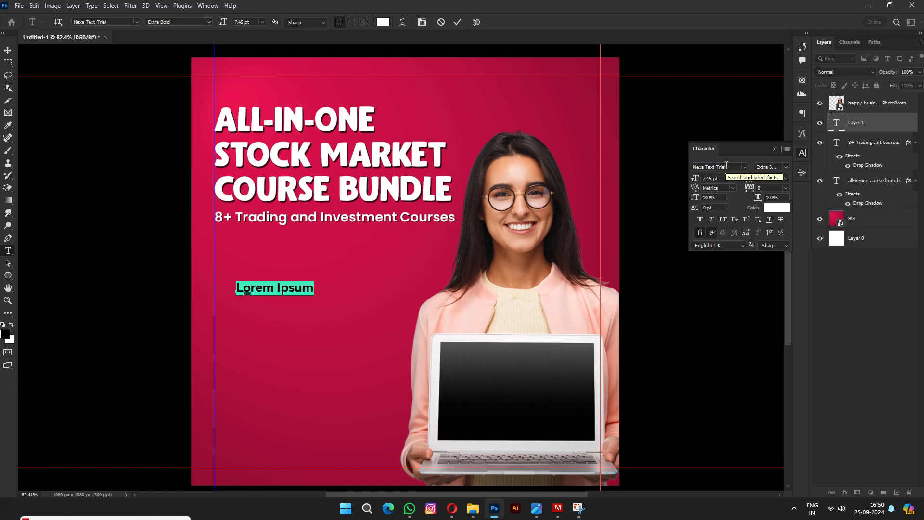
pyautogui.write('Technic')
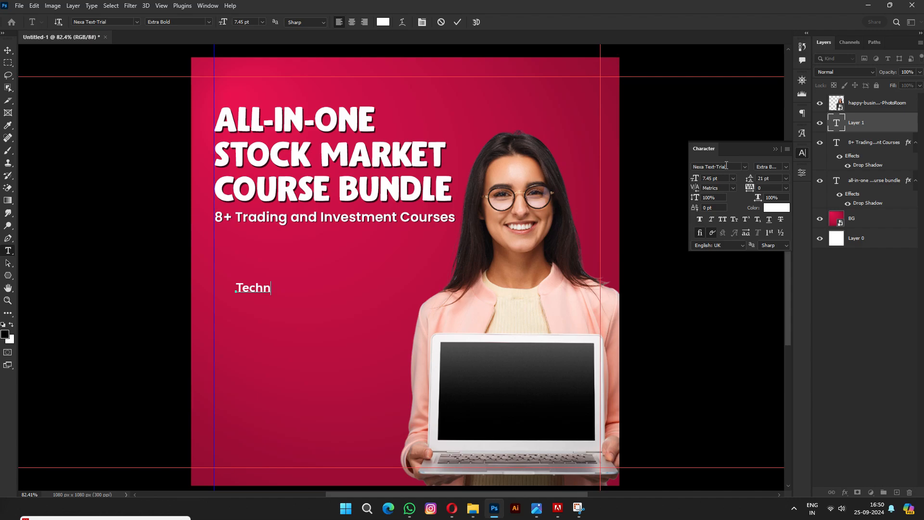
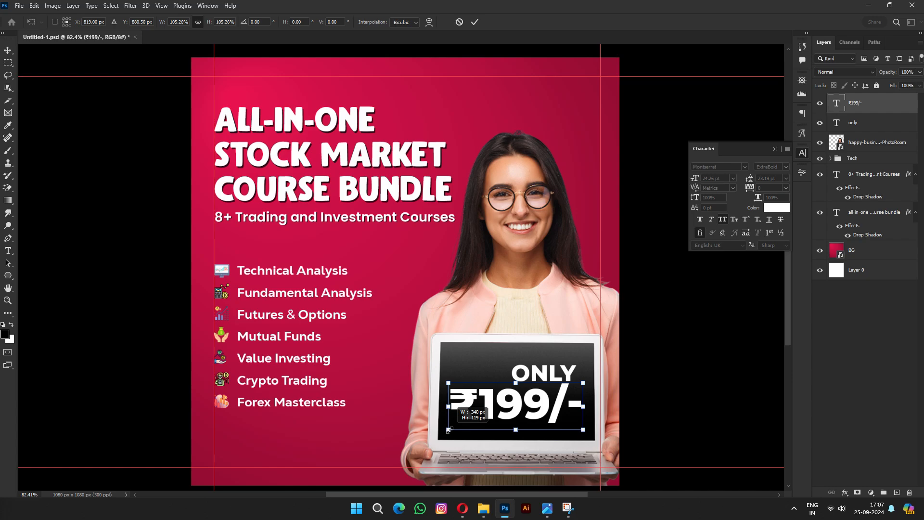
# Scale the ₹199/- price text to about 105.26% and set its font size to 26.5 pt.
pyautogui.moveTo(448, 429); pyautogui.dragTo(448, 429)
pyautogui.press('Return')
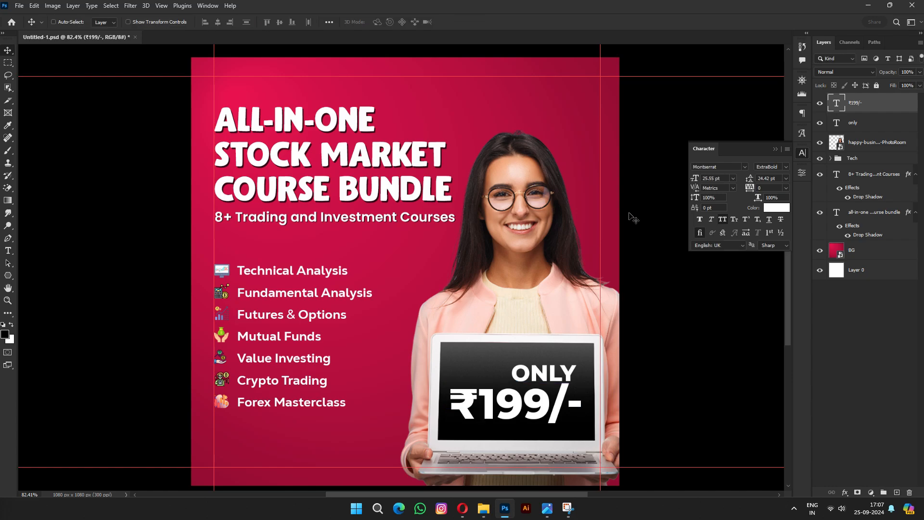
pyautogui.click(724, 178)
pyautogui.press('Return')
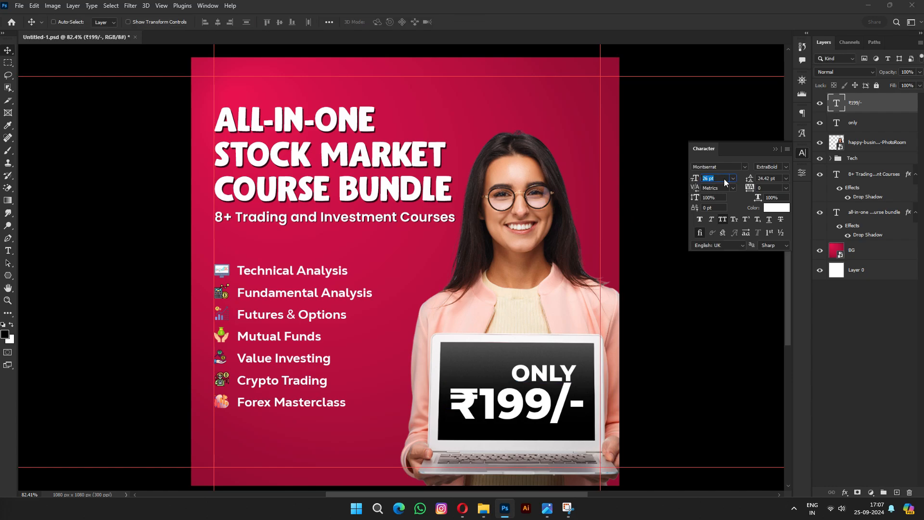
pyautogui.press('Up')
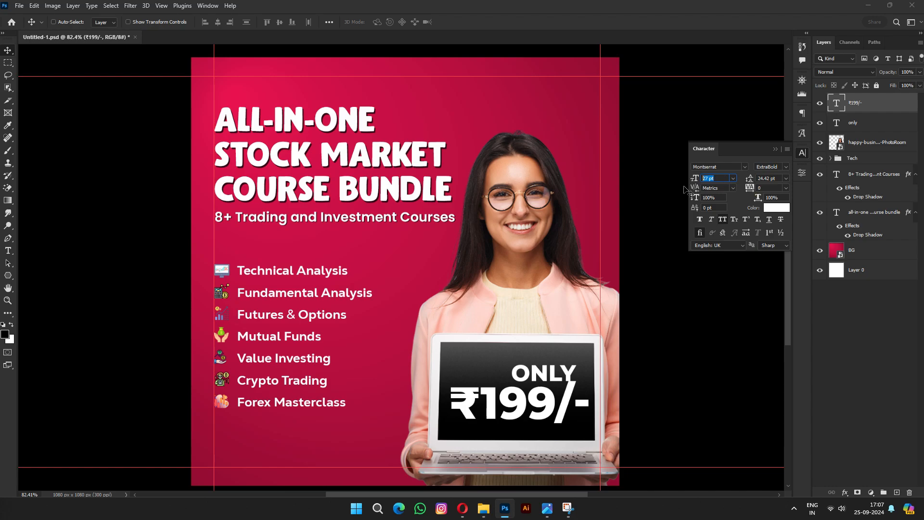
pyautogui.write('26.5')
pyautogui.press('Return')
pyautogui.hotkey('shift', 'Down')
pyautogui.hotkey('shift', 'Down')
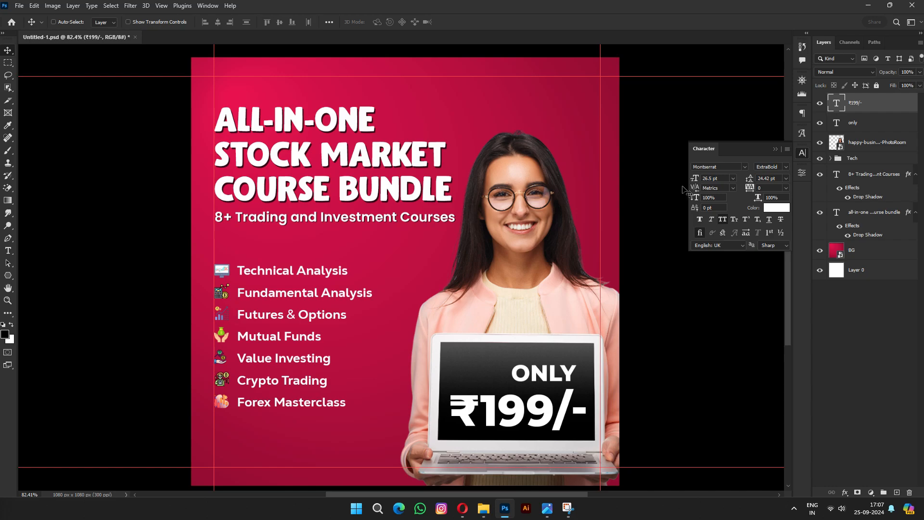
pyautogui.scroll(3, 589, 379)
pyautogui.scroll(3, 543, 385)
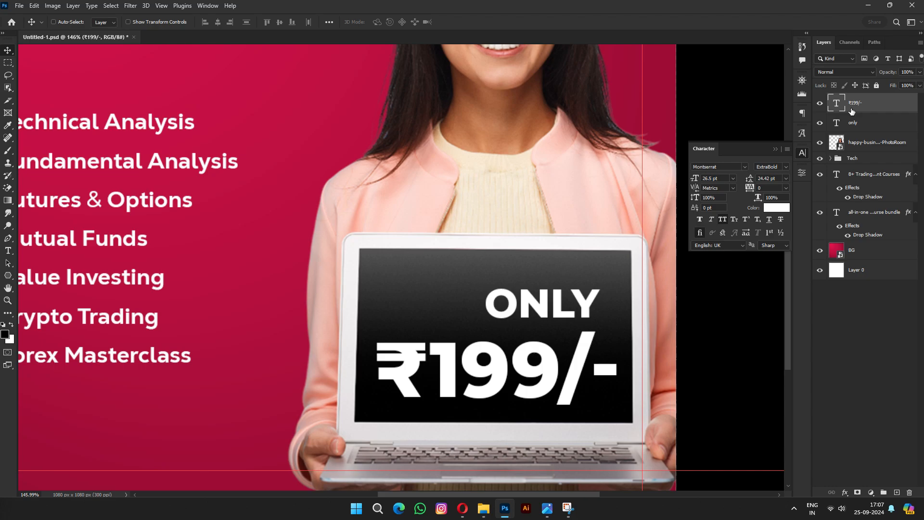
pyautogui.hotkey('shift', 'Up')
pyautogui.hotkey('shift', 'Up')
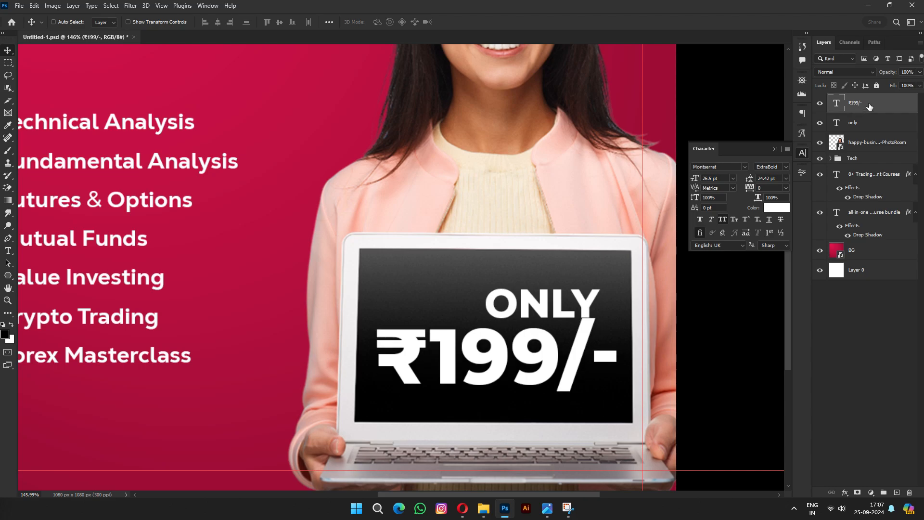
# Nudge the ₹199/- price text 5 px down on the laptop screen.
pyautogui.press('Down')
pyautogui.press('Down')
pyautogui.press('Down')
pyautogui.press('Down')
pyautogui.press('Down')
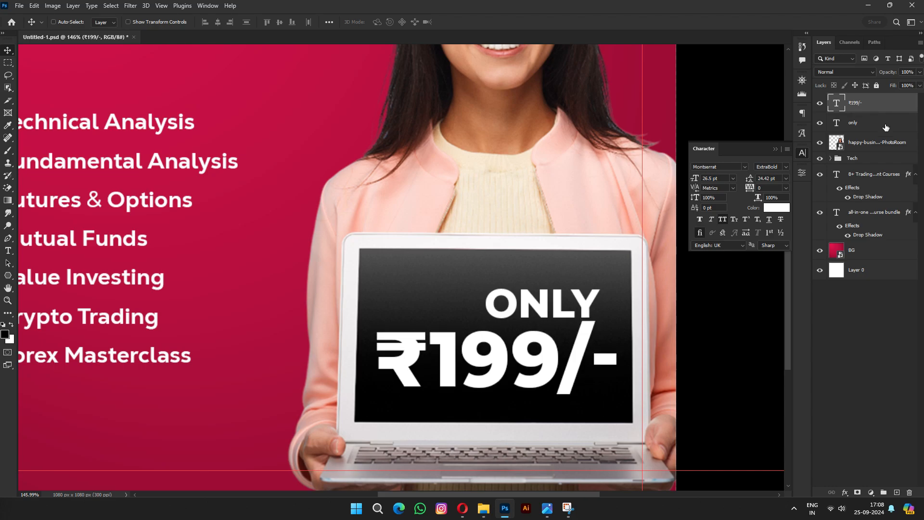
# Nudge the ONLY text 10 px right and 4 px up above the price.
pyautogui.click(885, 127)
pyautogui.press('Right')
pyautogui.press('Right')
pyautogui.press('Right')
pyautogui.press('Right')
pyautogui.press('Right')
pyautogui.press('Right')
pyautogui.press('Right')
pyautogui.press('Right')
pyautogui.press('Right')
pyautogui.press('Right')
pyautogui.press('Up')
pyautogui.press('Up')
pyautogui.press('Up')
pyautogui.press('Up')
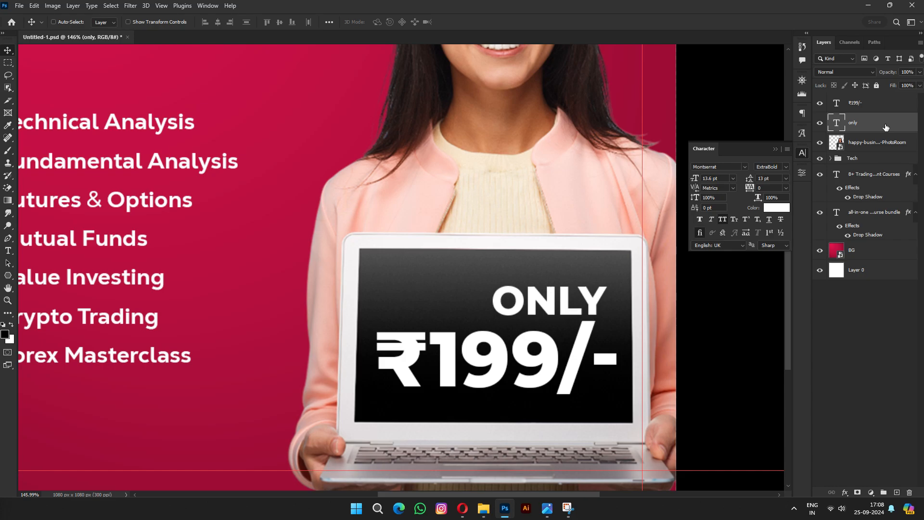
# Set the ONLY text's font weight to Bold.
pyautogui.hotkey('ctrl', '0')
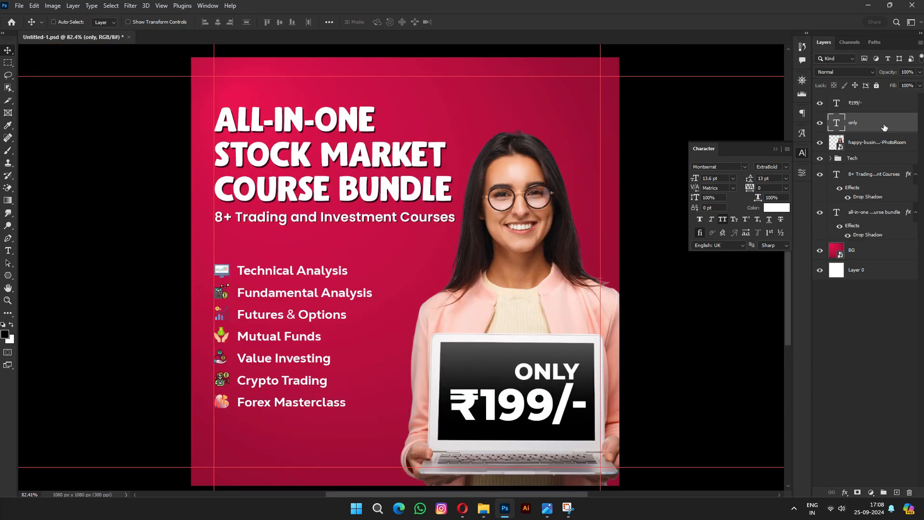
pyautogui.click(782, 168)
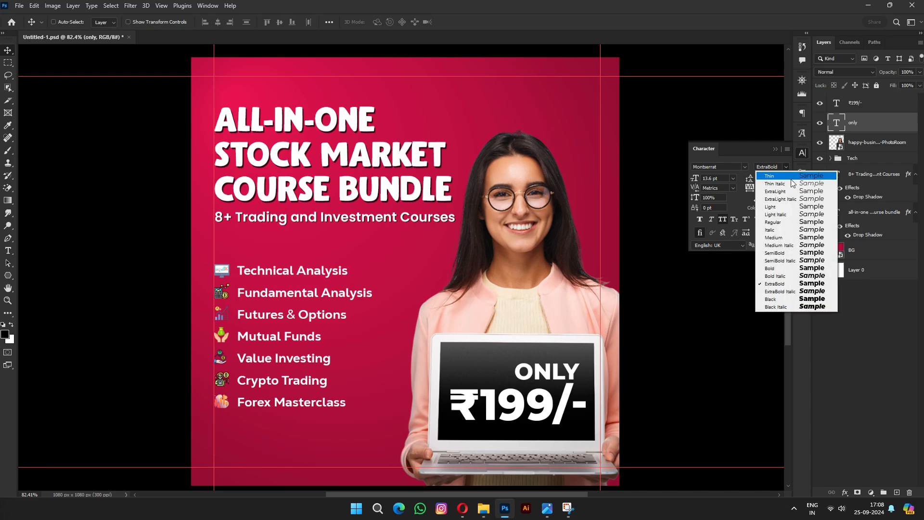
pyautogui.click(781, 270)
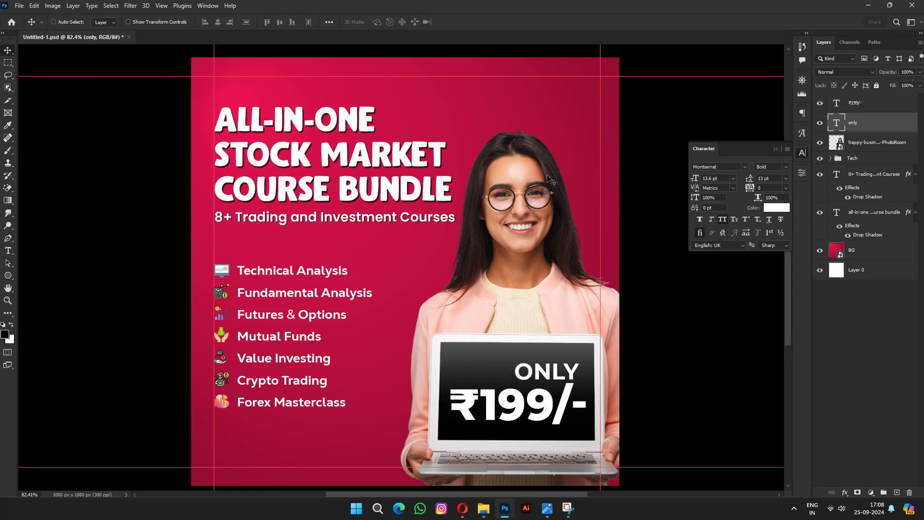
# Place the special offer badge image from File Explorer in the canvas's upper right corner, at about X 945.50 px, Y 163.50 px.
pyautogui.click(483, 508)
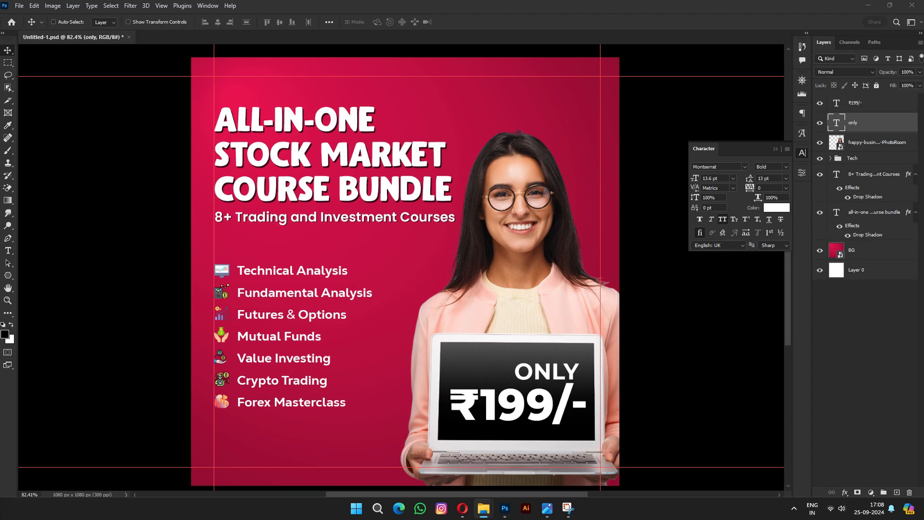
pyautogui.moveTo(298, 141); pyautogui.dragTo(405, 136)
pyautogui.moveTo(411, 277); pyautogui.dragTo(573, 128)
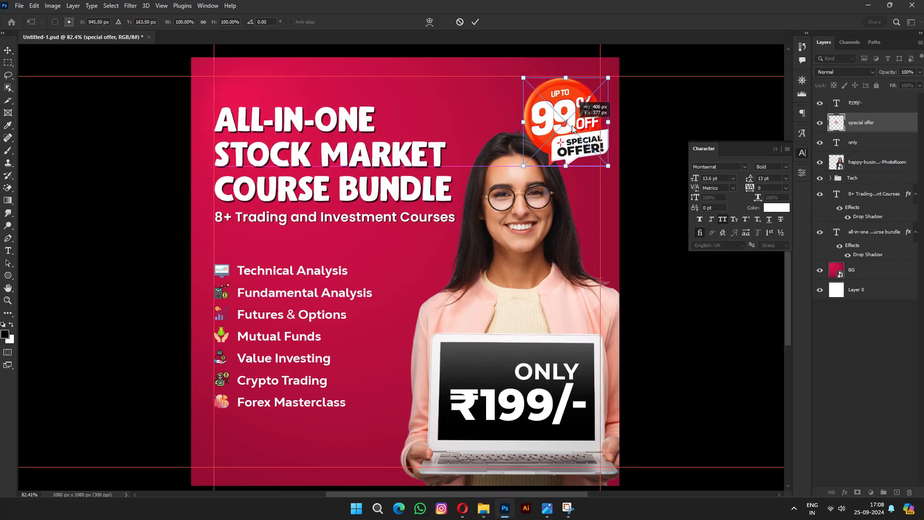
pyautogui.moveTo(572, 128); pyautogui.dragTo(573, 128)
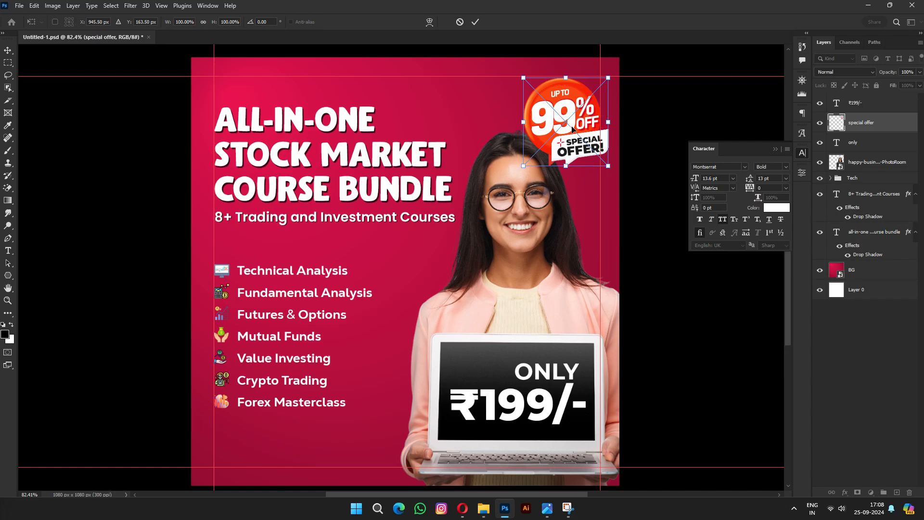
pyautogui.press('Return')
# Move the special offer layer directly beneath the woman's photo layer, and shift the badge slightly up and right.
pyautogui.moveTo(869, 134); pyautogui.dragTo(872, 174)
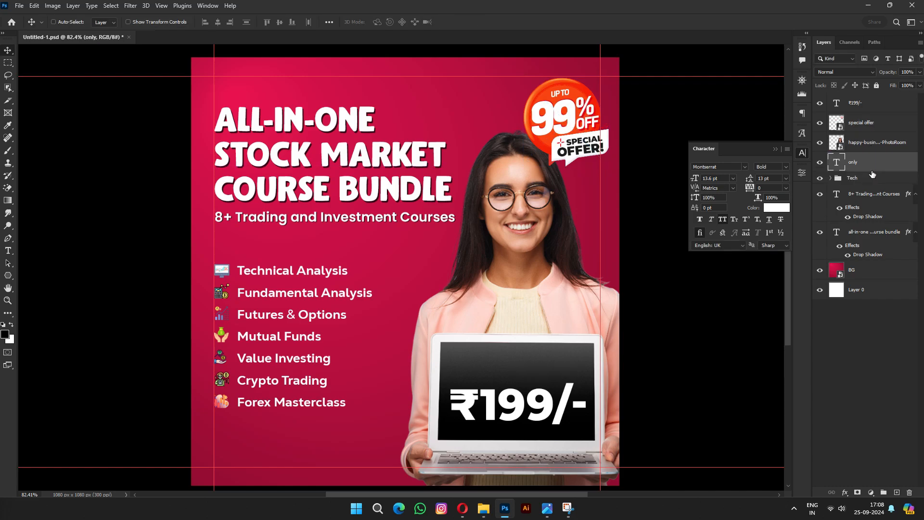
pyautogui.hotkey('ctrl', 'z')
pyautogui.click(864, 124)
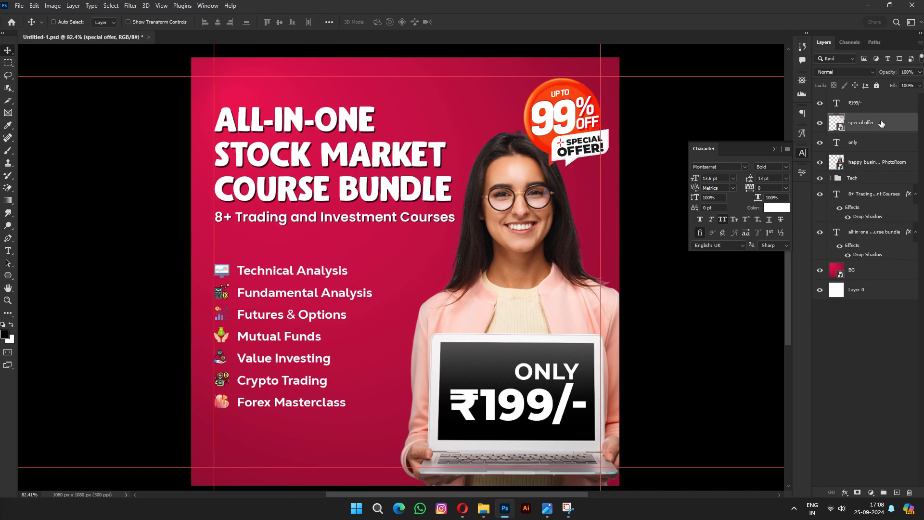
pyautogui.moveTo(883, 126); pyautogui.dragTo(888, 176)
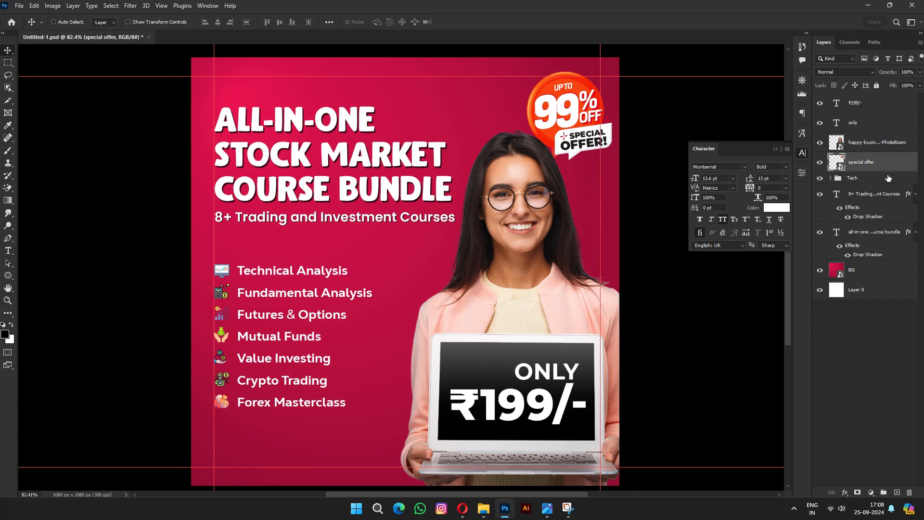
pyautogui.press('ctrl')
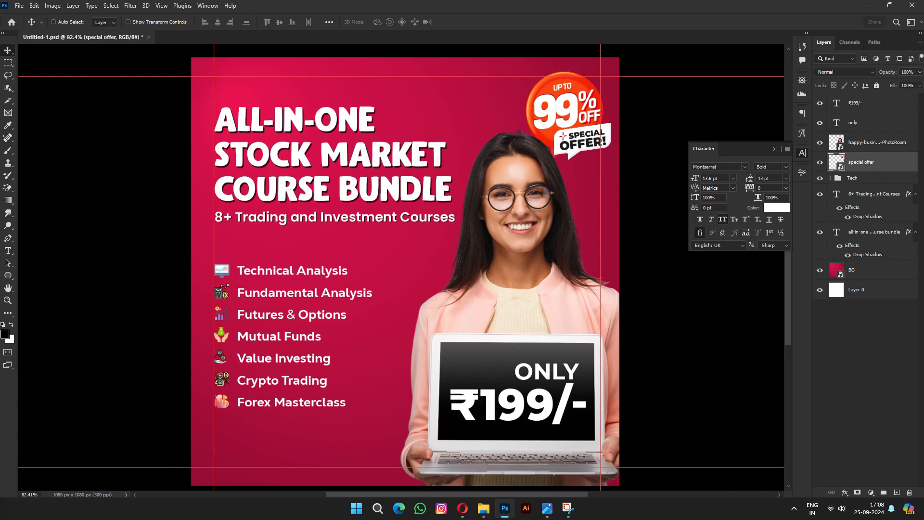
# Place the deal starburst image from File Explorer between the subheading and the woman's shoulder, at about X 540 px, Y 521 px.
pyautogui.click(483, 507)
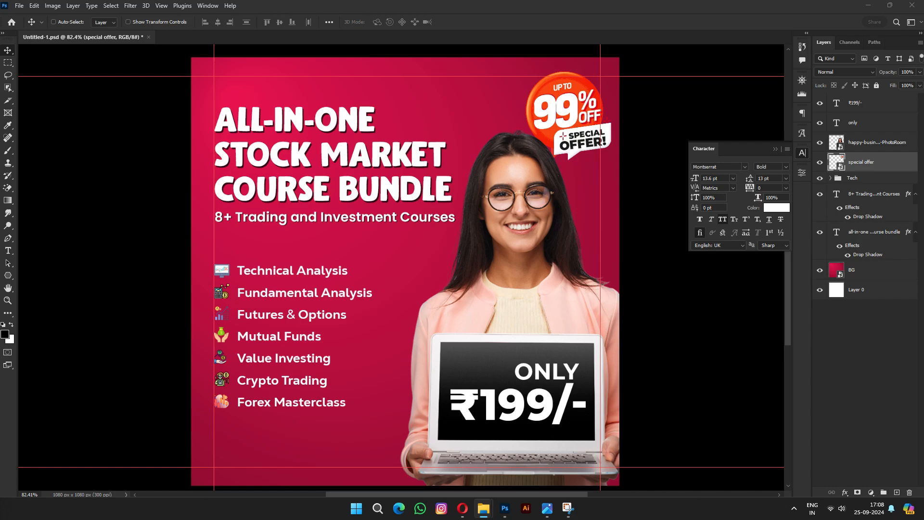
pyautogui.moveTo(19, 284); pyautogui.dragTo(411, 264)
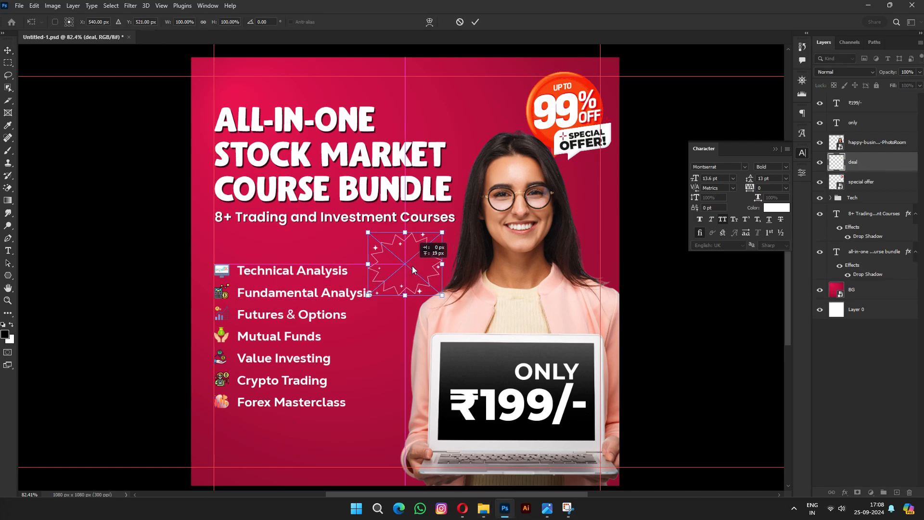
pyautogui.press('Return')
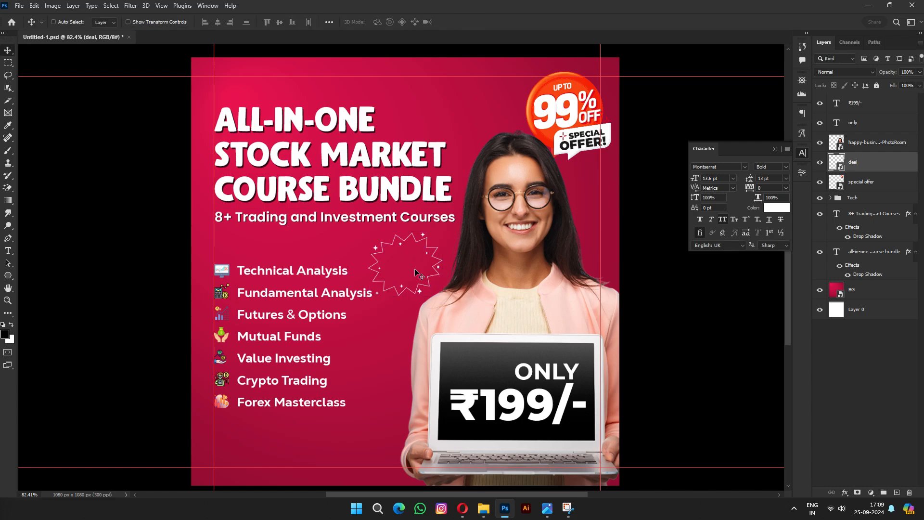
# Nudge the starburst outline slightly right, keeping its vertical position.
pyautogui.press('Right')
pyautogui.press('Right')
pyautogui.press('Down')
pyautogui.press('Down')
pyautogui.press('Down')
pyautogui.press('Down')
pyautogui.press('Down')
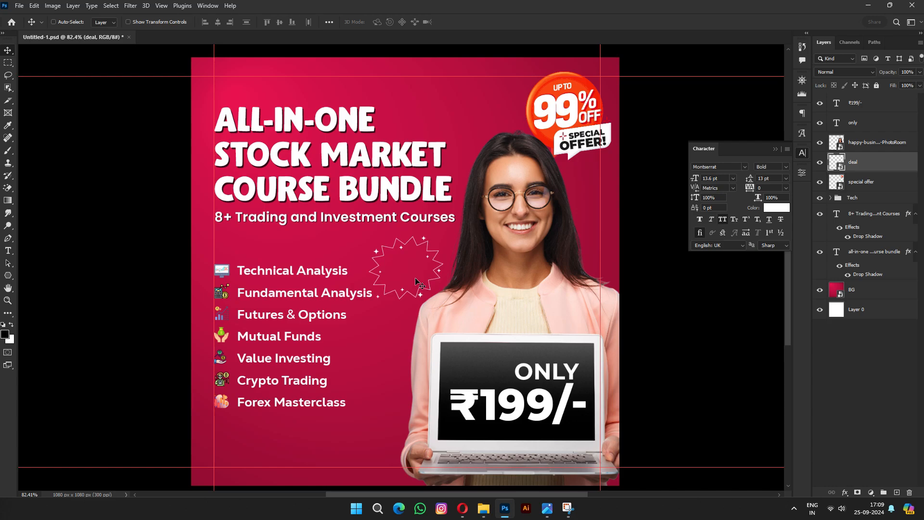
pyautogui.press('Up')
pyautogui.press('Up')
pyautogui.press('Up')
pyautogui.press('Up')
pyautogui.press('Up')
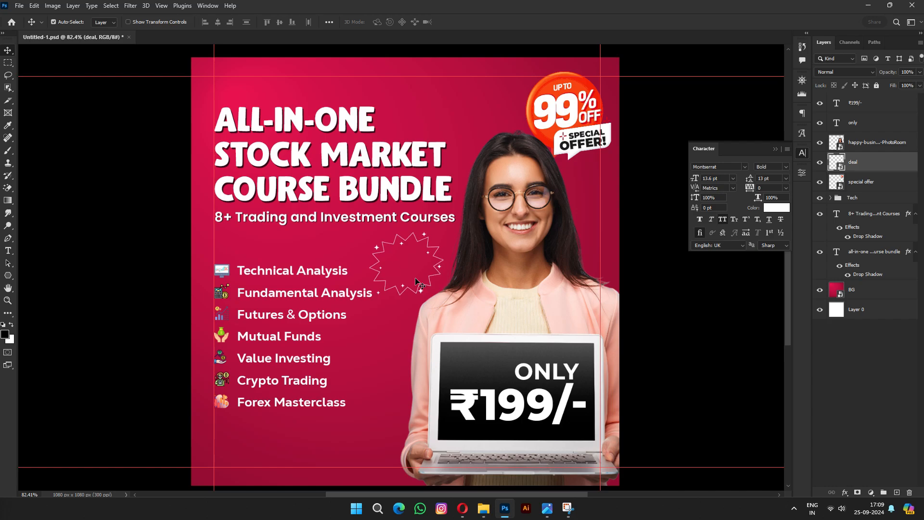
# Move the Tech group with the course list down 14 px.
pyautogui.press('ctrl')
pyautogui.click(860, 199)
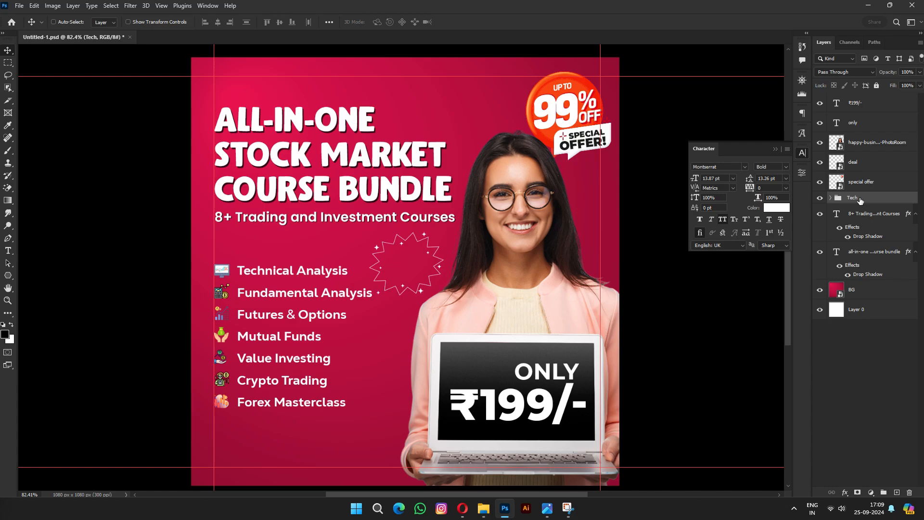
pyautogui.hotkey('shift', 'Down')
pyautogui.hotkey('shift', 'Down')
pyautogui.press('Up')
pyautogui.press('Up')
pyautogui.press('Up')
pyautogui.press('Up')
pyautogui.press('Up')
pyautogui.press('Up')
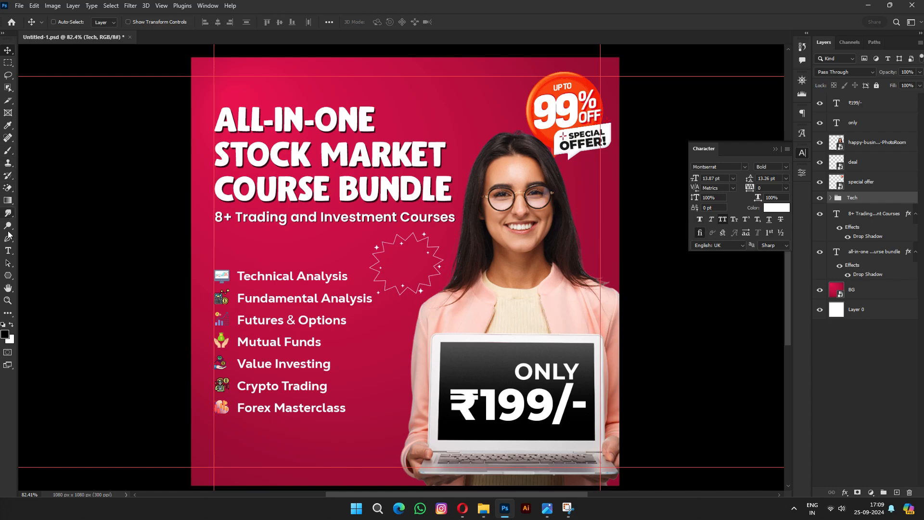
# Create a Montserrat text layer inside the starburst with ExtraBold weight and 7 pt size.
pyautogui.click(9, 251)
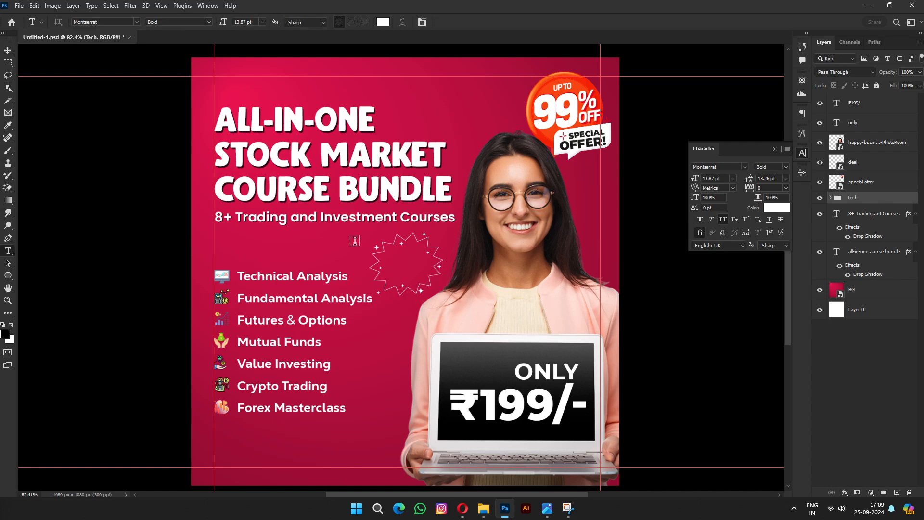
pyautogui.click(398, 260)
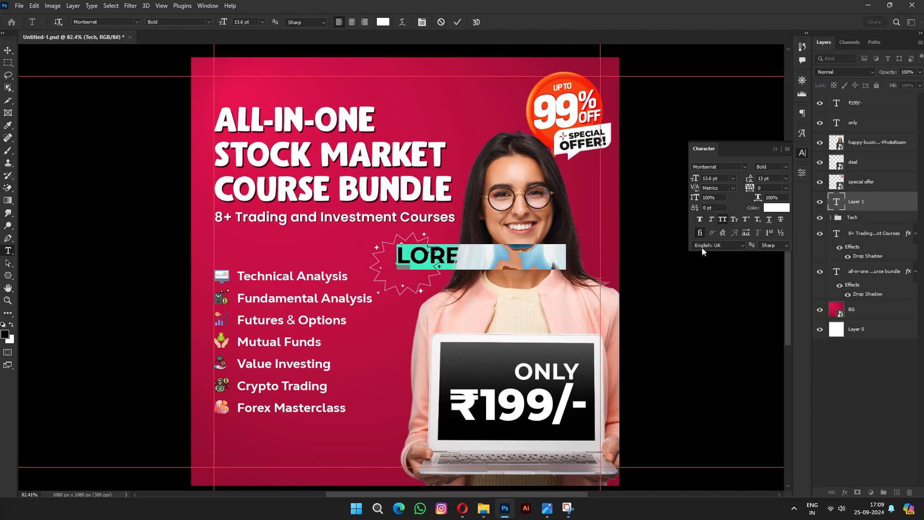
pyautogui.click(787, 167)
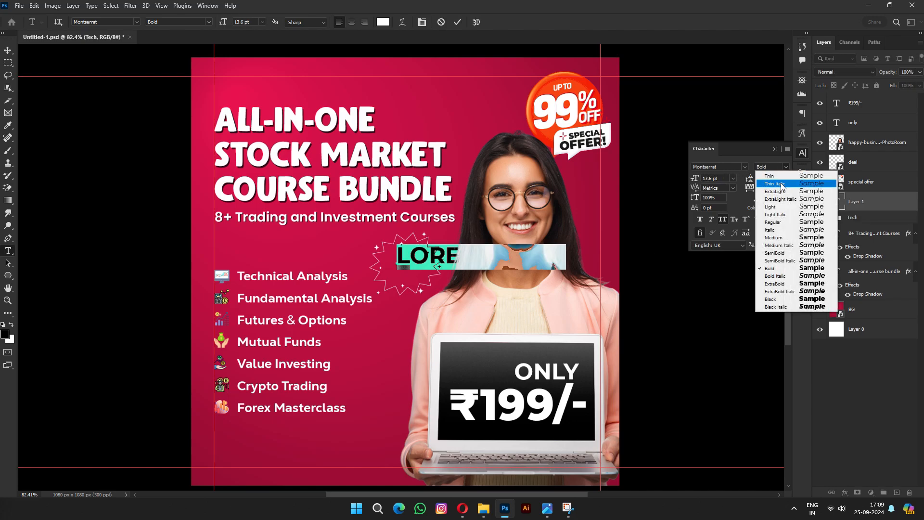
pyautogui.click(774, 284)
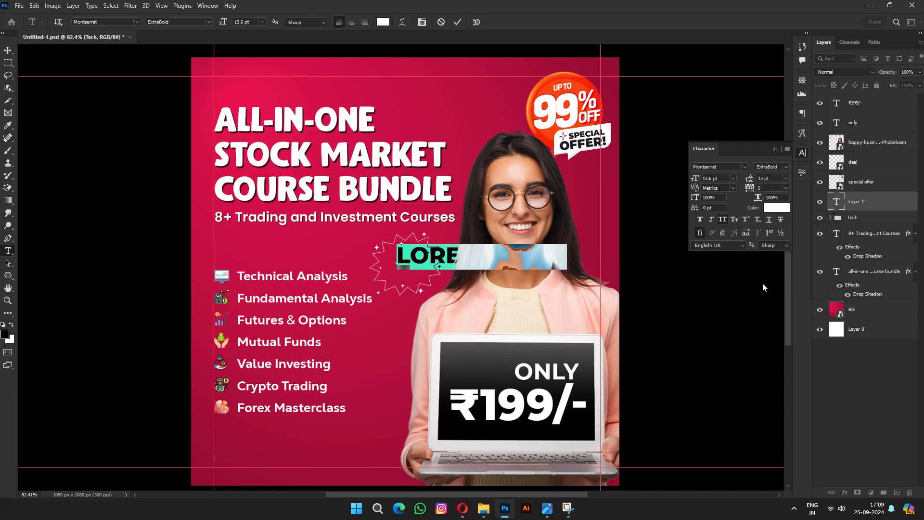
pyautogui.moveTo(719, 178); pyautogui.dragTo(658, 197)
pyautogui.write('7')
pyautogui.click(773, 205)
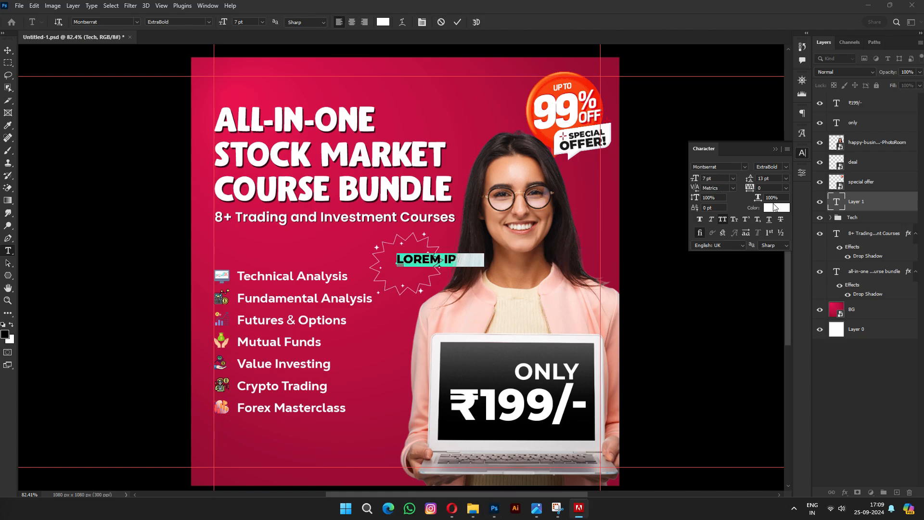
pyautogui.click(865, 216)
pyautogui.click(864, 204)
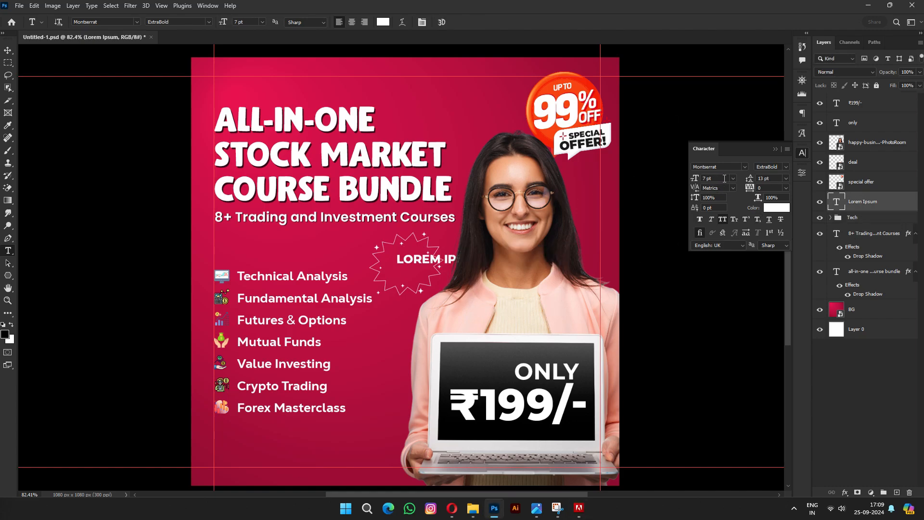
# Replace the placeholder text in the starburst with DEAL OF THE DAY, split over three lines.
pyautogui.moveTo(724, 178); pyautogui.dragTo(668, 179)
pyautogui.press('Return')
pyautogui.click(397, 259)
pyautogui.moveTo(397, 259); pyautogui.dragTo(491, 258)
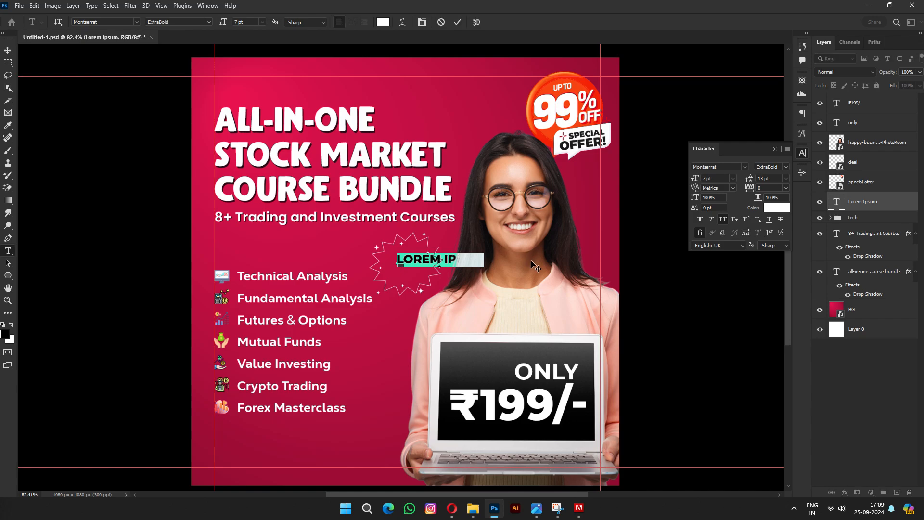
pyautogui.press('Left')
pyautogui.press('Delete')
pyautogui.press('Delete')
pyautogui.press('Delete')
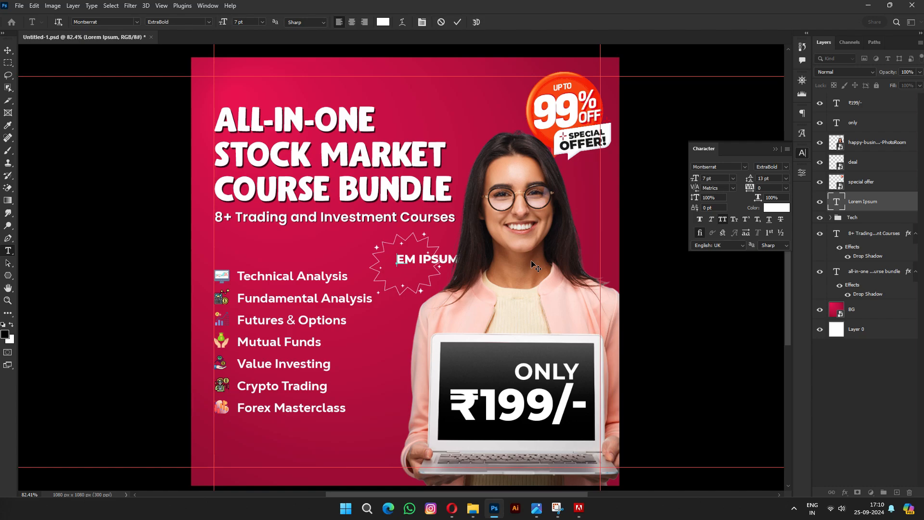
pyautogui.press('Delete')
pyautogui.press('Delete')
pyautogui.press('Delete')
pyautogui.press('Delete')
pyautogui.press('Delete')
pyautogui.press('Delete')
pyautogui.press('Delete')
pyautogui.press('Delete')
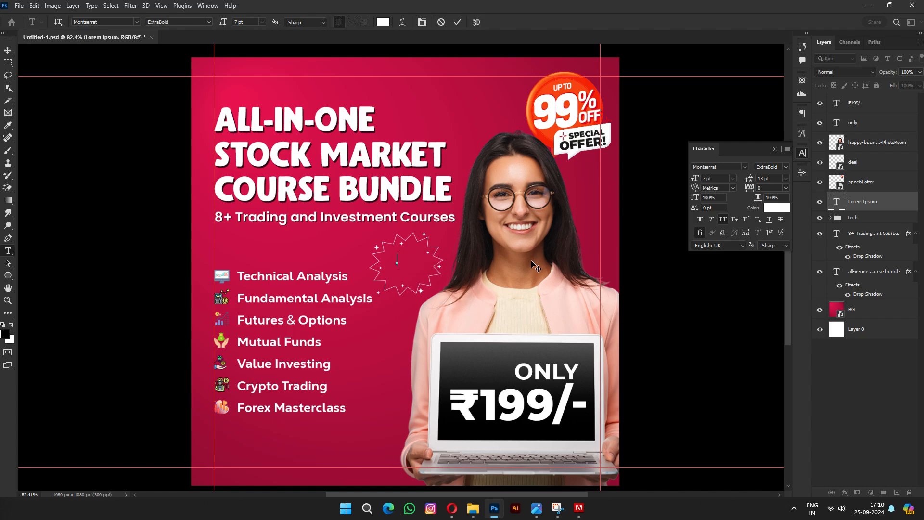
pyautogui.write('DEAL OF T')
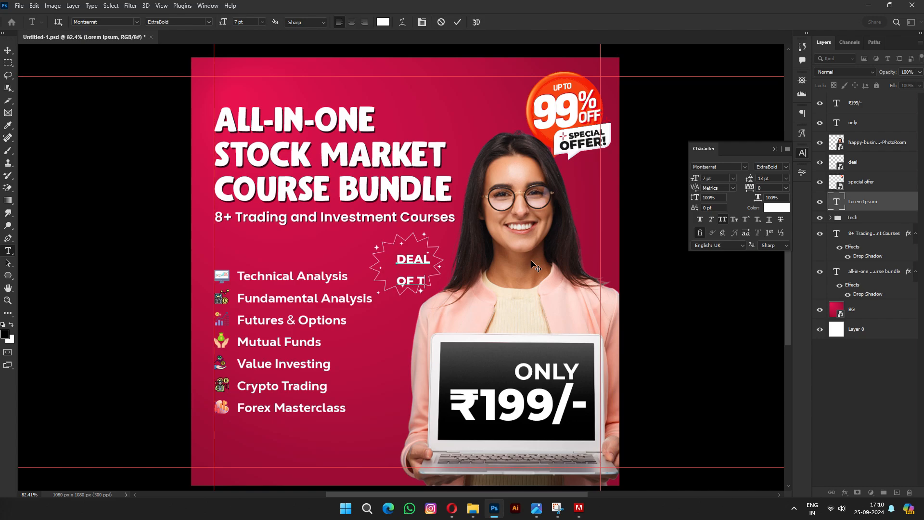
pyautogui.write('HE DAY')
# Centre-align all three lines of the DEAL OF THE DAY text.
pyautogui.hotkey('ctrl', 'a')
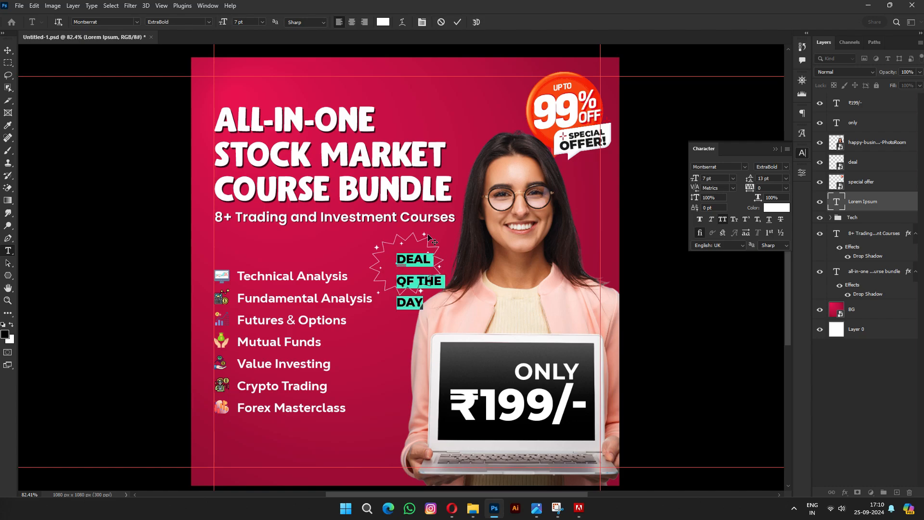
pyautogui.click(354, 24)
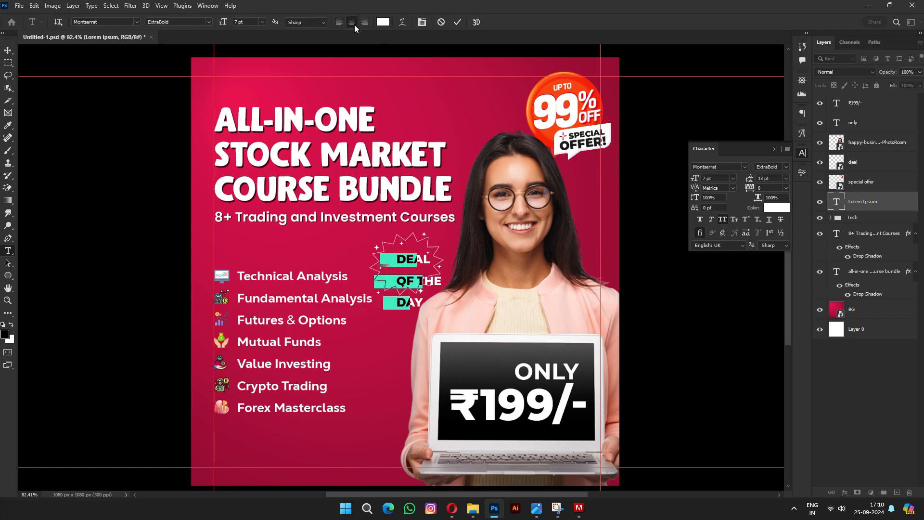
pyautogui.click(405, 106)
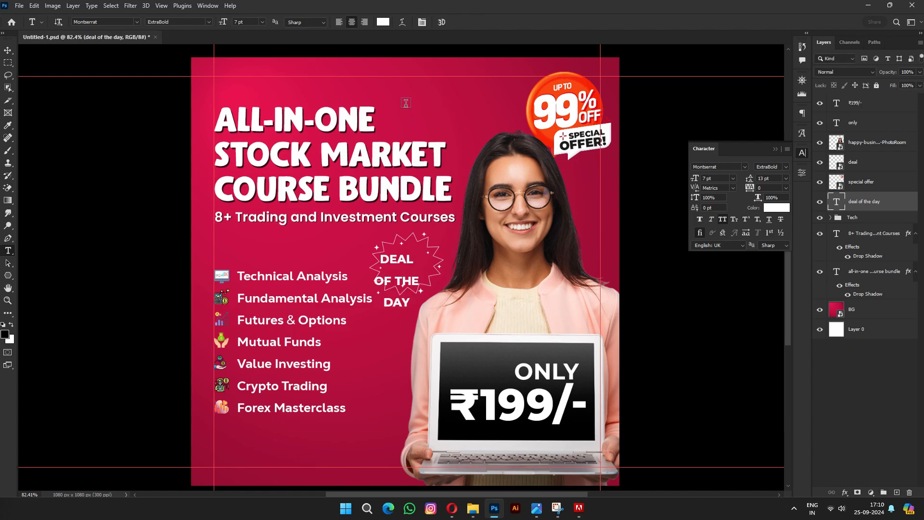
# Tighten the DEAL OF THE DAY text's leading to 6.65 pt.
pyautogui.click(774, 178)
pyautogui.write('7')
pyautogui.press('Return')
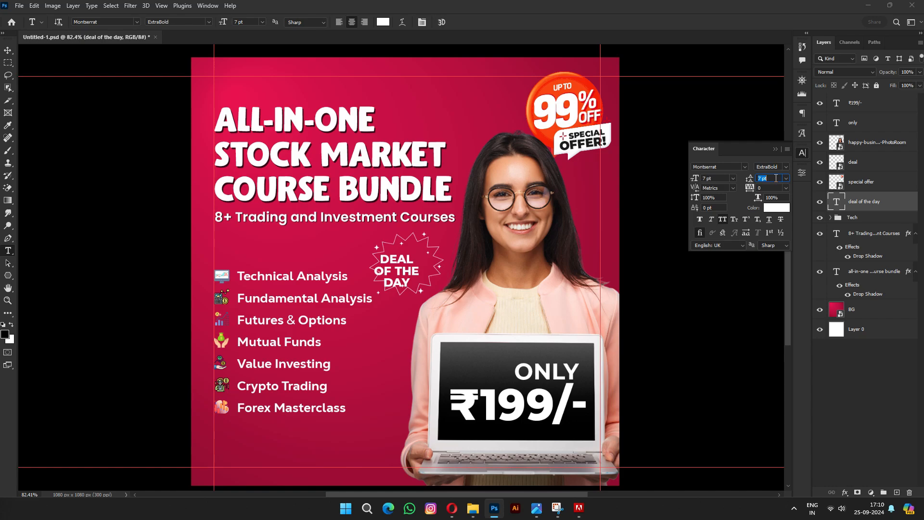
pyautogui.write('6.65')
pyautogui.press('Return')
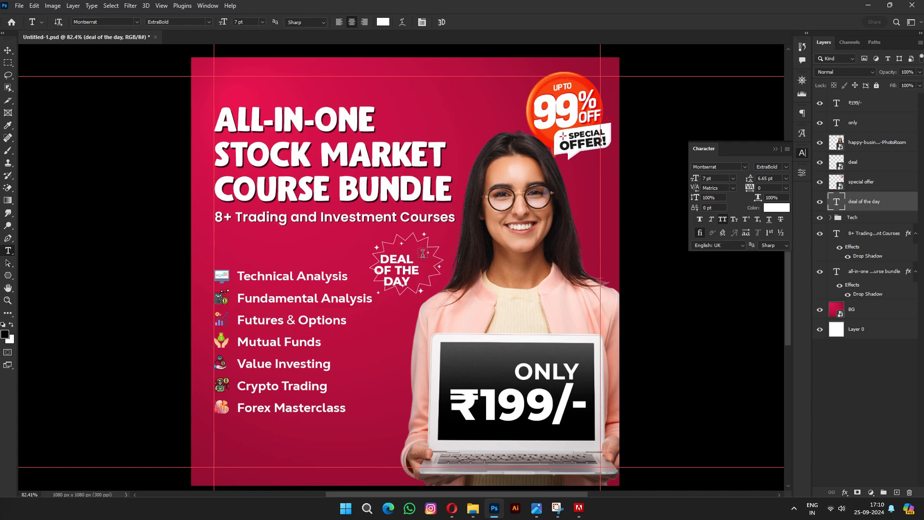
# Move the DEAL OF THE DAY text to the starburst's centre and rotate it about -12.69°.
pyautogui.press('v')
pyautogui.moveTo(406, 270); pyautogui.dragTo(417, 268)
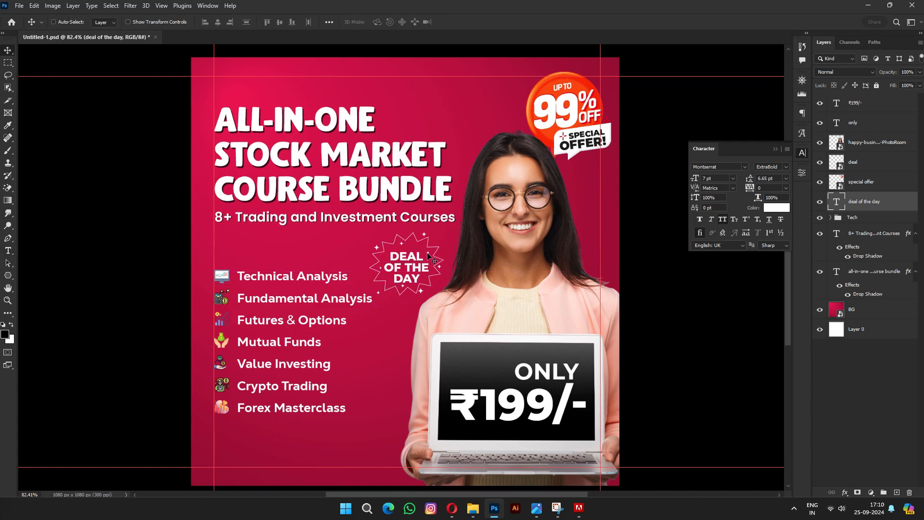
pyautogui.scroll(2, 404, 276)
pyautogui.scroll(5, 403, 272)
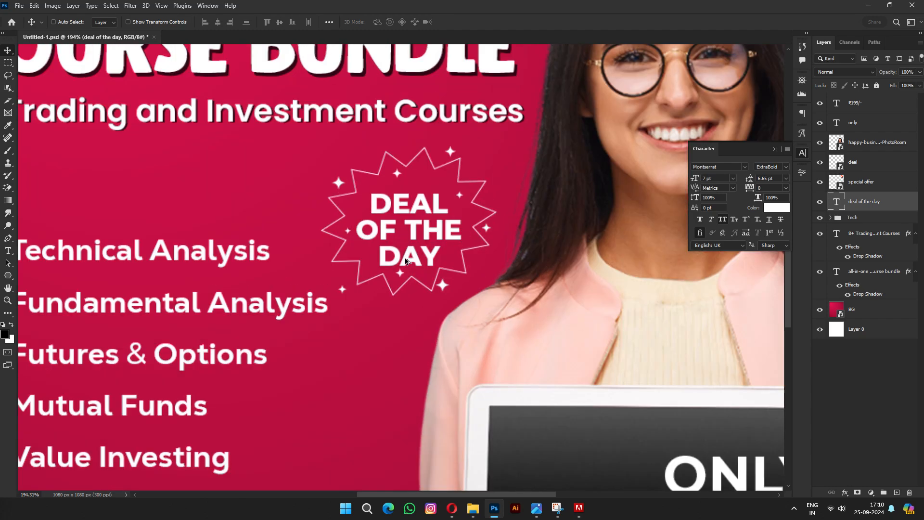
pyautogui.press('ctrl')
pyautogui.hotkey('ctrl', 't')
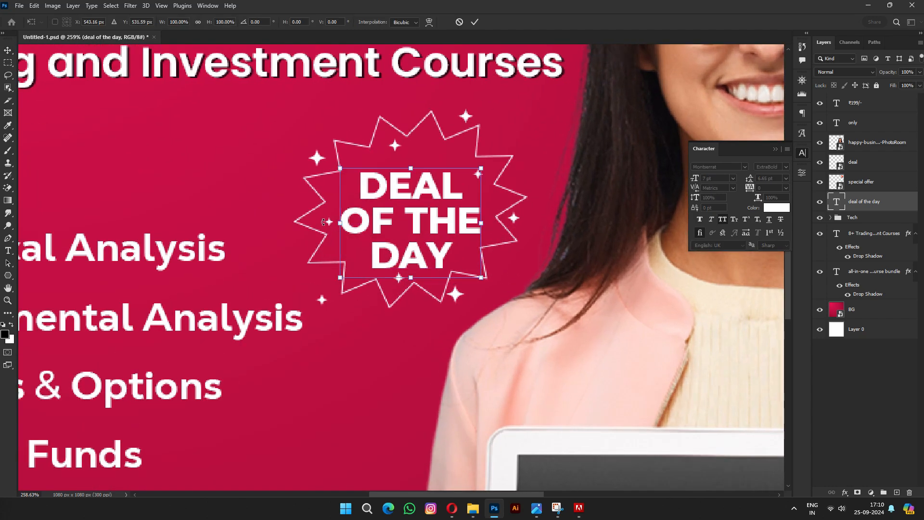
pyautogui.moveTo(320, 222); pyautogui.dragTo(313, 243)
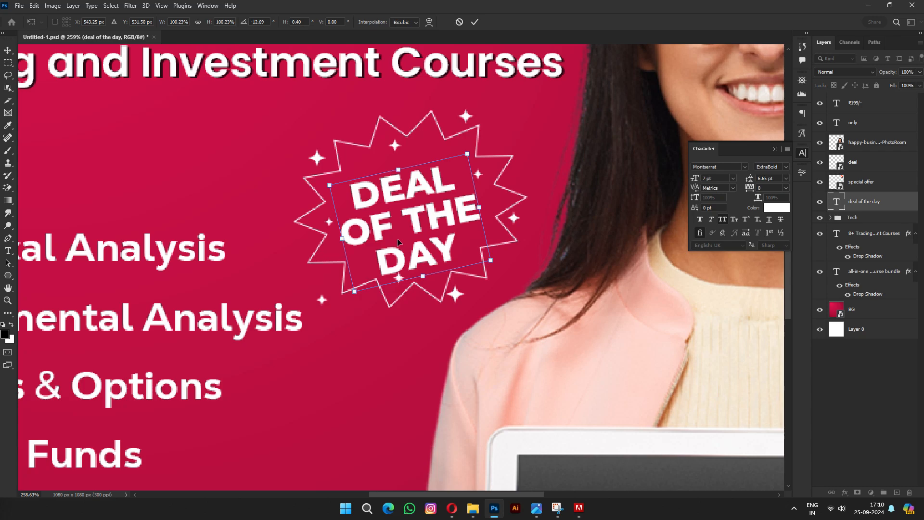
pyautogui.moveTo(397, 238); pyautogui.dragTo(399, 227)
pyautogui.press('Return')
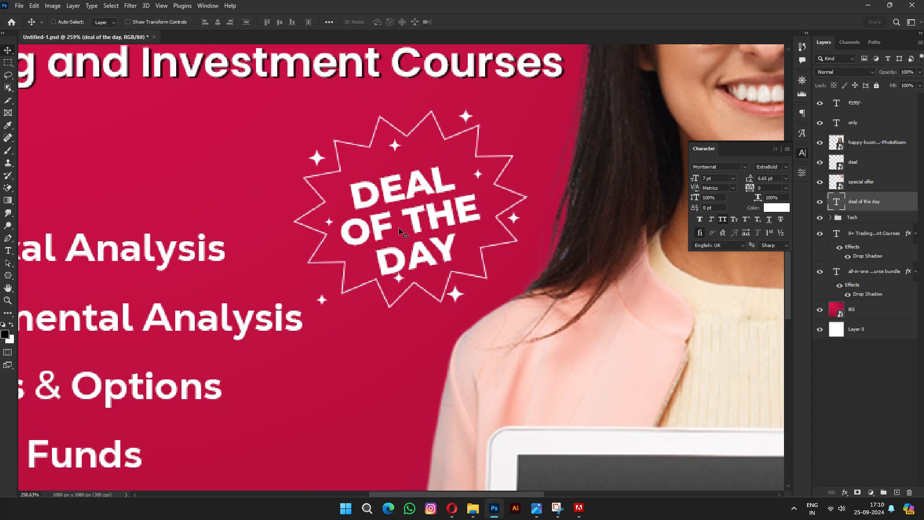
# Nudge the rotated DEAL OF THE DAY text slightly up so it sits centred within the starburst.
pyautogui.hotkey('shift', 'Up')
pyautogui.hotkey('shift', 'Left')
pyautogui.hotkey('shift', 'Right')
pyautogui.press('Down')
pyautogui.press('Down')
pyautogui.press('Down')
pyautogui.press('Down')
pyautogui.press('Down')
pyautogui.press('Down')
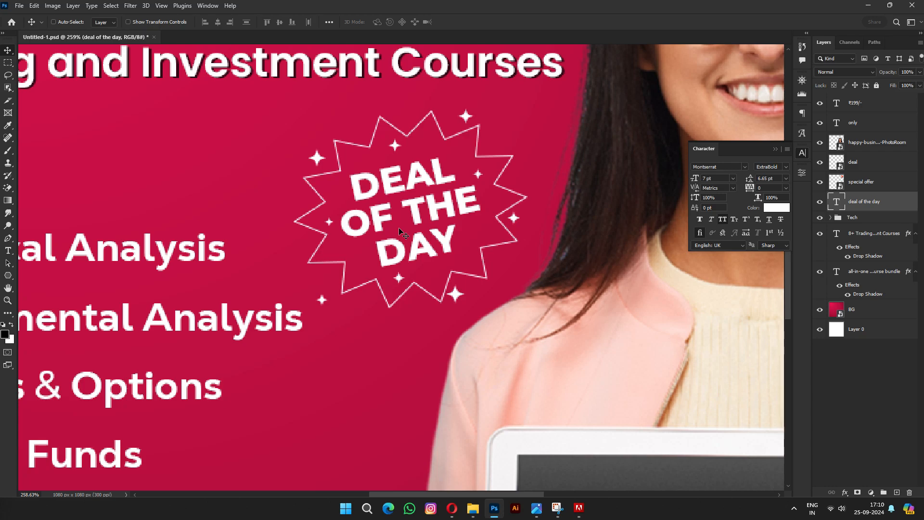
pyautogui.press('Up')
pyautogui.press('Up')
pyautogui.press('Up')
pyautogui.hotkey('ctrl', '0')
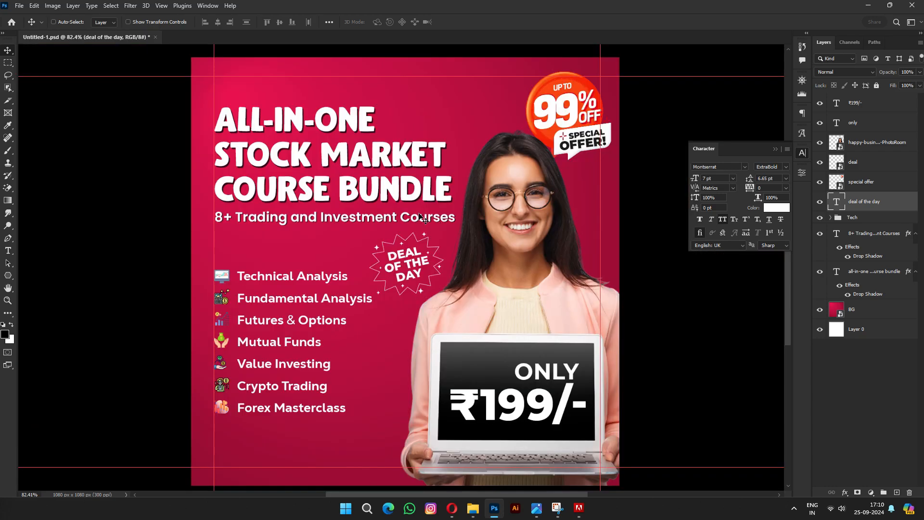
# Try 6 pt and 7 pt leading on the DEAL OF THE DAY text, and set it back to 6.65 pt.
pyautogui.doubleClick(767, 178)
pyautogui.write('6')
pyautogui.press('Return')
pyautogui.write('7')
pyautogui.press('Return')
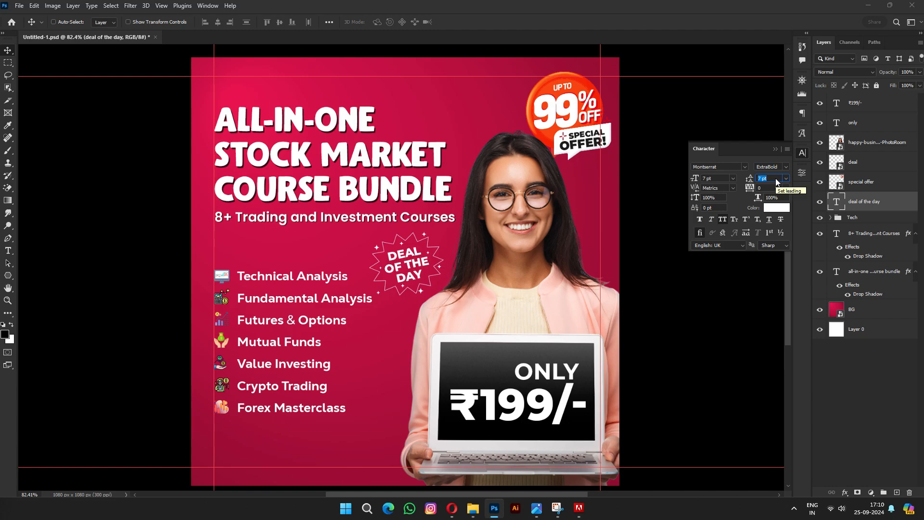
pyautogui.write('6')
pyautogui.write('.60')
pyautogui.write('5')
pyautogui.press('Return')
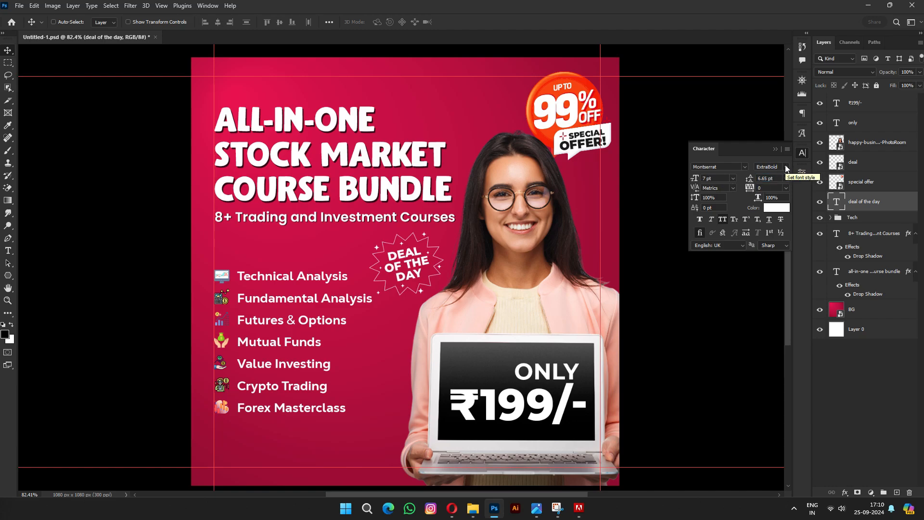
# Set the DEAL OF THE DAY text's font weight to Black.
pyautogui.click(771, 167)
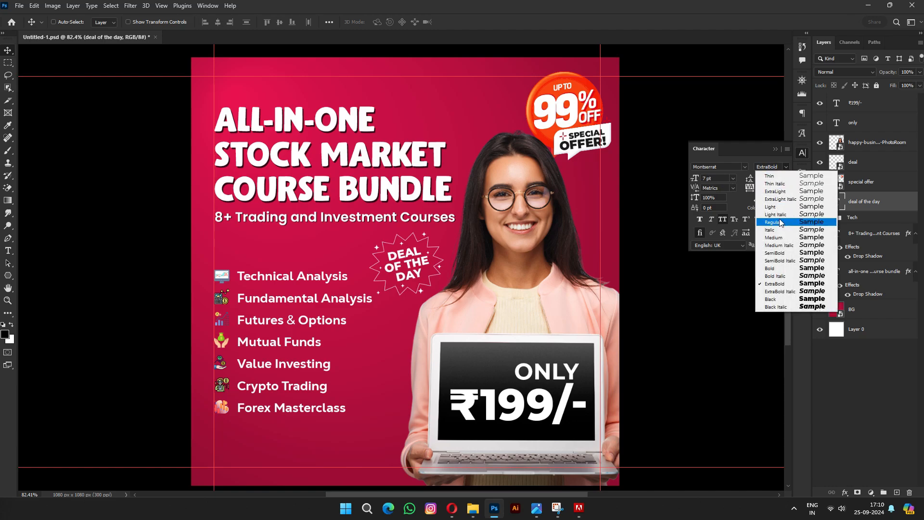
pyautogui.click(769, 300)
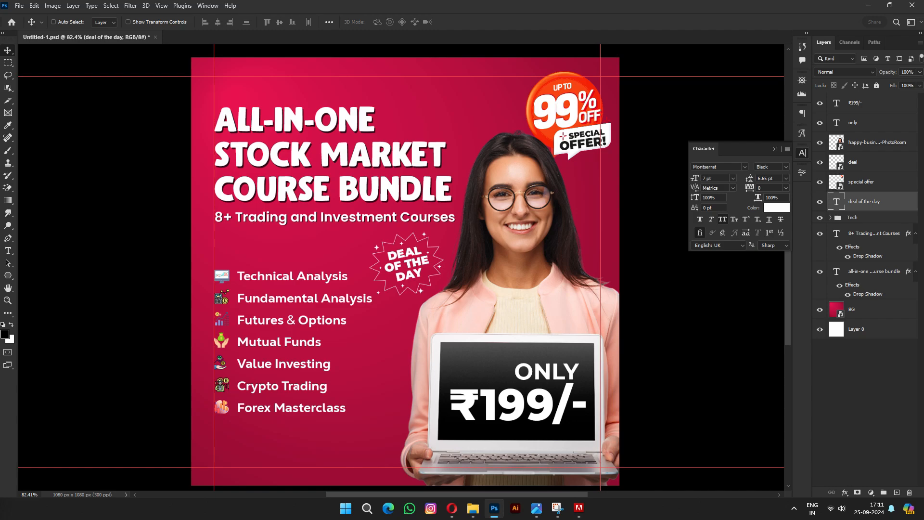
# Place the Buy Now button image from File Explorer below the course list and nudge it 20 px right.
pyautogui.press('super+e')
pyautogui.moveTo(234, 429); pyautogui.dragTo(238, 433)
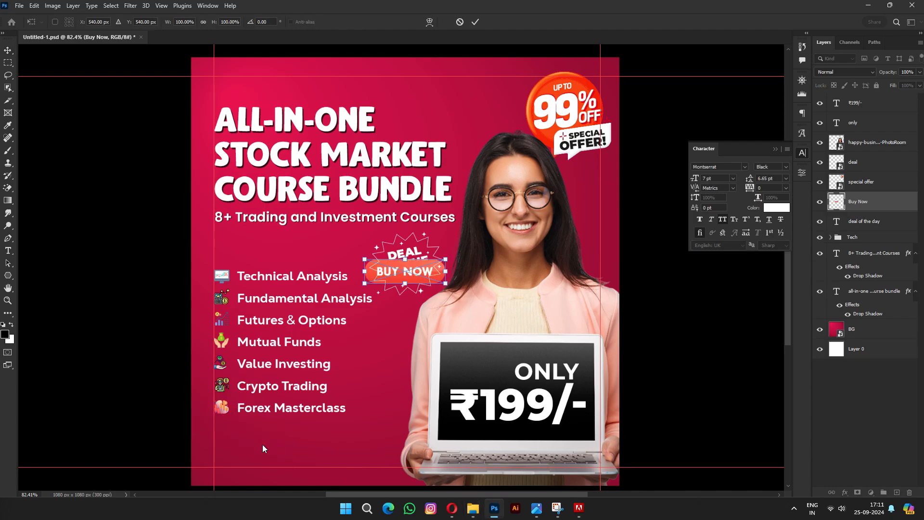
pyautogui.moveTo(393, 271); pyautogui.dragTo(262, 453)
pyautogui.press('Return')
pyautogui.hotkey('shift', 'Right')
pyautogui.hotkey('shift', 'Right')
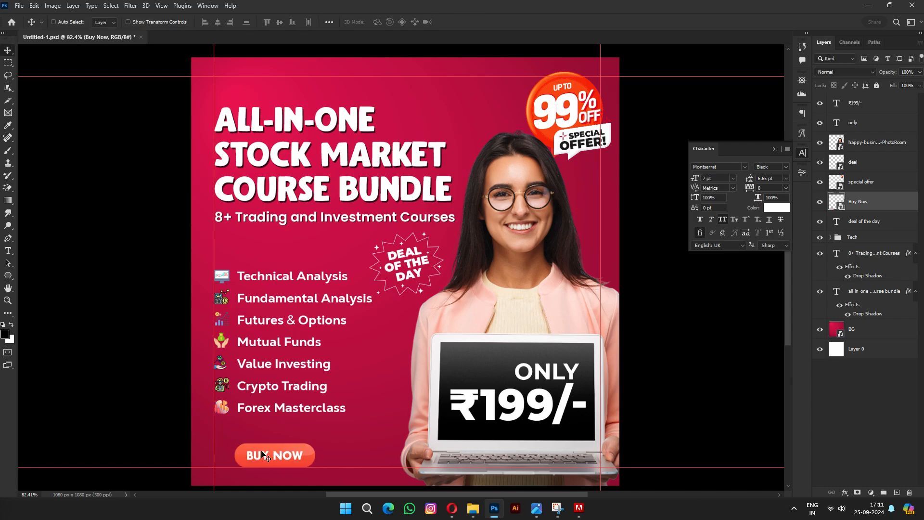
# Nudge the Buy Now button horizontally until its left edge lines up with the course names above it.
pyautogui.press('Left')
pyautogui.press('Left')
pyautogui.press('Left')
pyautogui.press('Left')
pyautogui.press('Left')
pyautogui.press('Left')
pyautogui.press('Left')
pyautogui.press('Right')
pyautogui.press('Right')
pyautogui.press('Right')
pyautogui.press('Right')
# Place the extra bonus image from File Explorer over the laptop's keyboard area below the price.
pyautogui.click(473, 507)
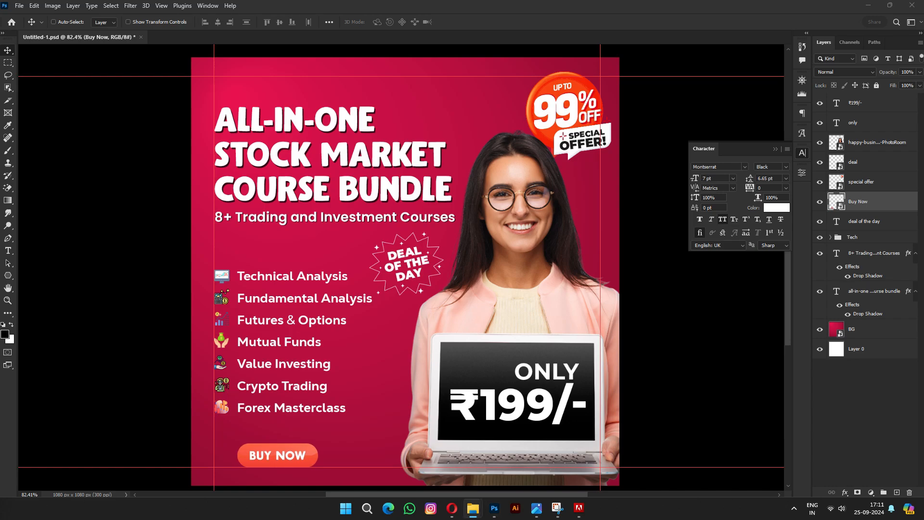
pyautogui.moveTo(376, 408); pyautogui.dragTo(483, 418)
pyautogui.moveTo(442, 284); pyautogui.dragTo(443, 291)
pyautogui.press('Return')
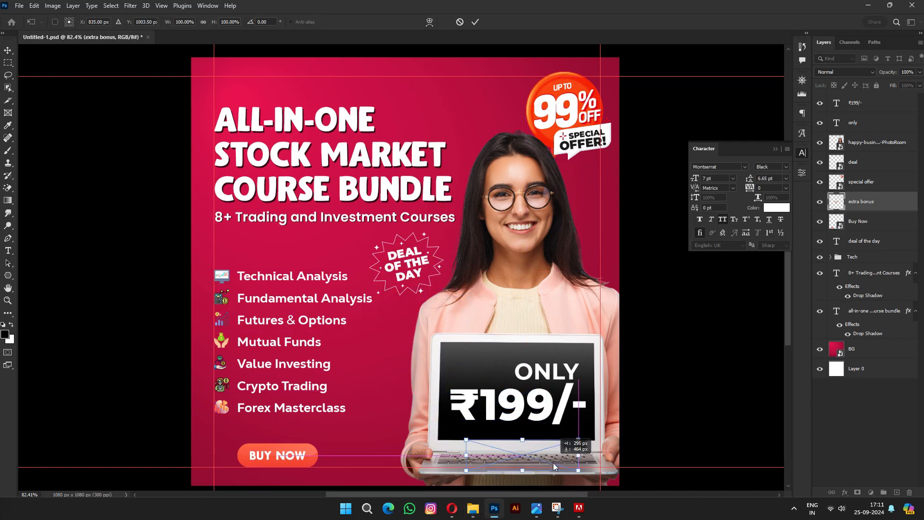
# Bring the extra bonus layer to the top of the layer stack and adjust the badge's position on the laptop base.
pyautogui.moveTo(869, 212); pyautogui.dragTo(871, 102)
pyautogui.moveTo(505, 462)
pyautogui.mouseDown()
pyautogui.moveTo(502, 455)
pyautogui.moveTo(497, 467)
pyautogui.mouseUp()
pyautogui.press('Right')
pyautogui.press('Right')
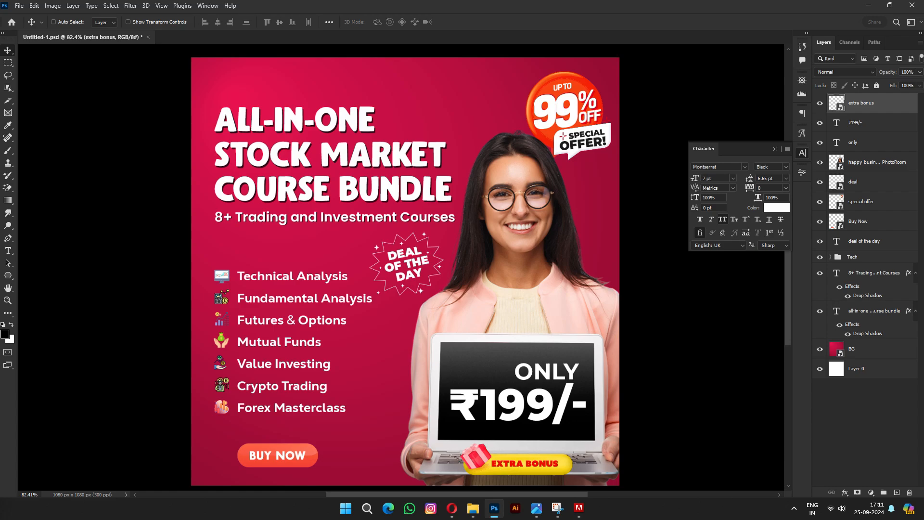
# Place the Stock texture image from File Explorer directly above the BG layer, filling the whole canvas.
pyautogui.press('super+e')
pyautogui.click(881, 350)
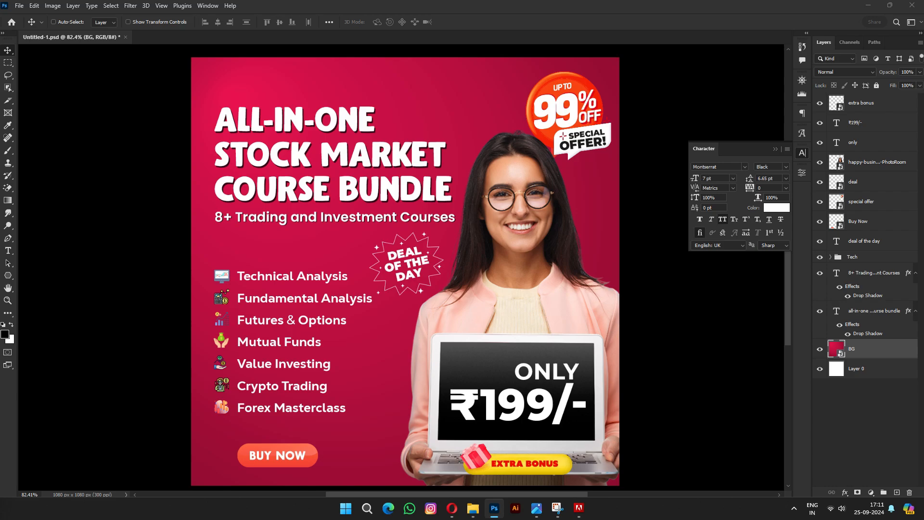
pyautogui.moveTo(889, 5); pyautogui.dragTo(328, 280)
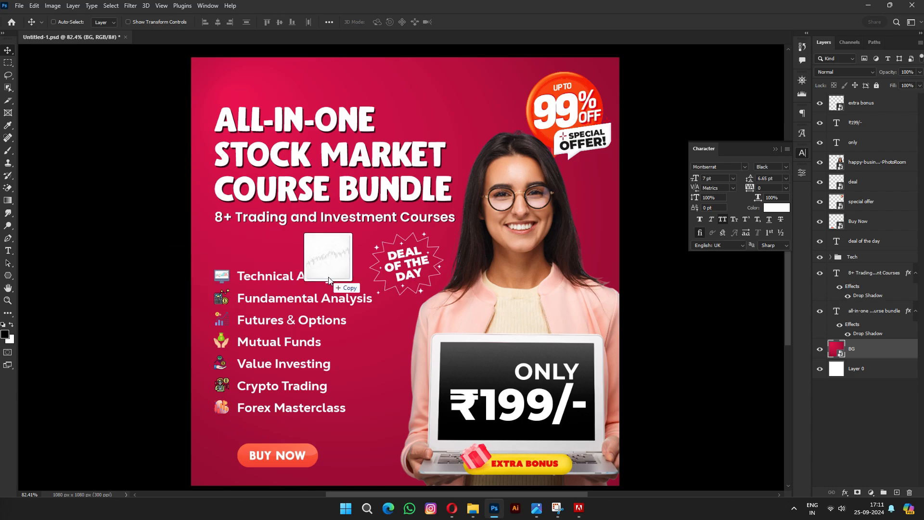
pyautogui.moveTo(329, 281); pyautogui.dragTo(268, 287)
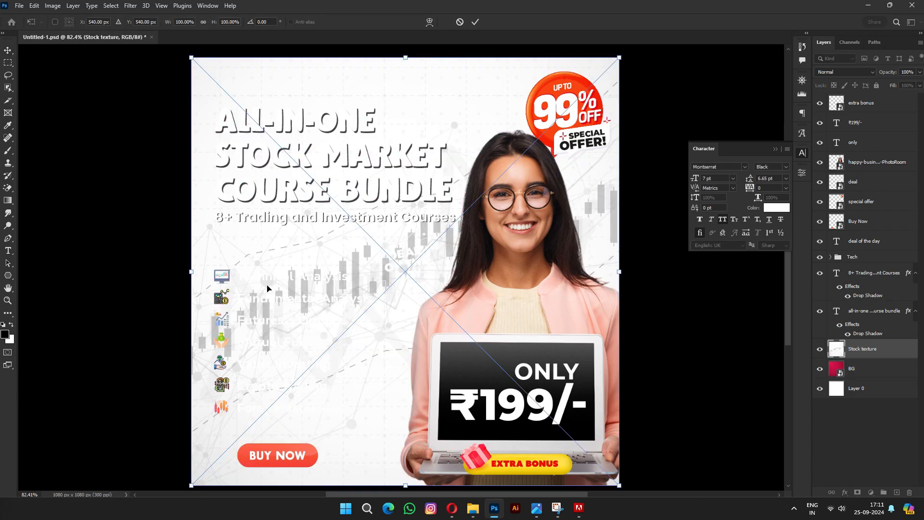
pyautogui.press('Return')
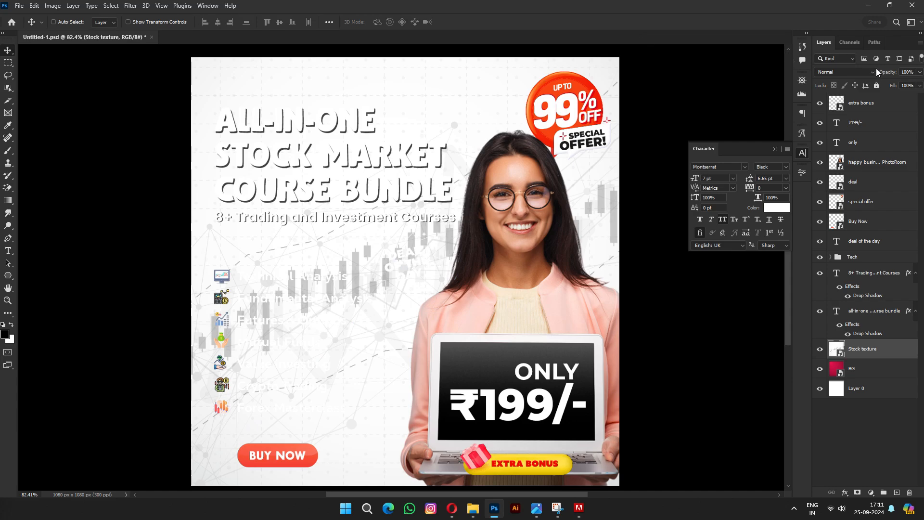
# Set the Stock texture layer's blend mode to Multiply and its opacity to 41%.
pyautogui.click(867, 70)
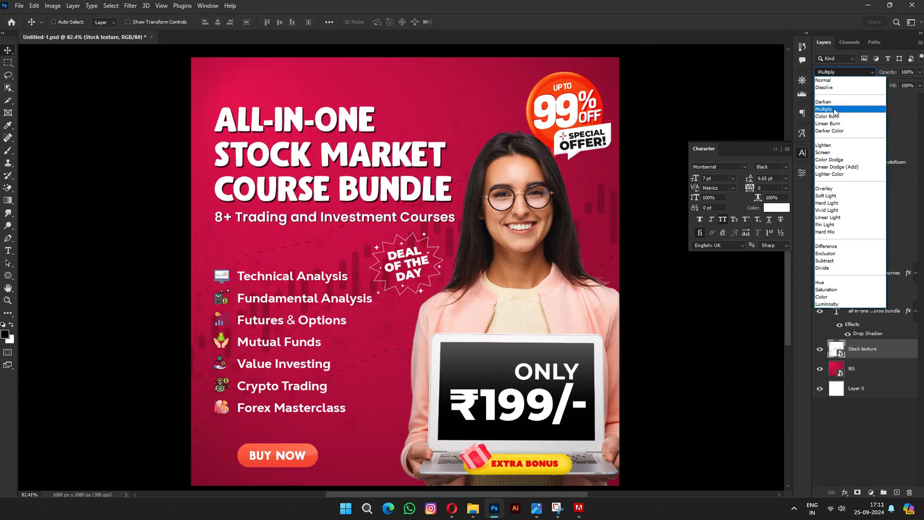
pyautogui.click(834, 110)
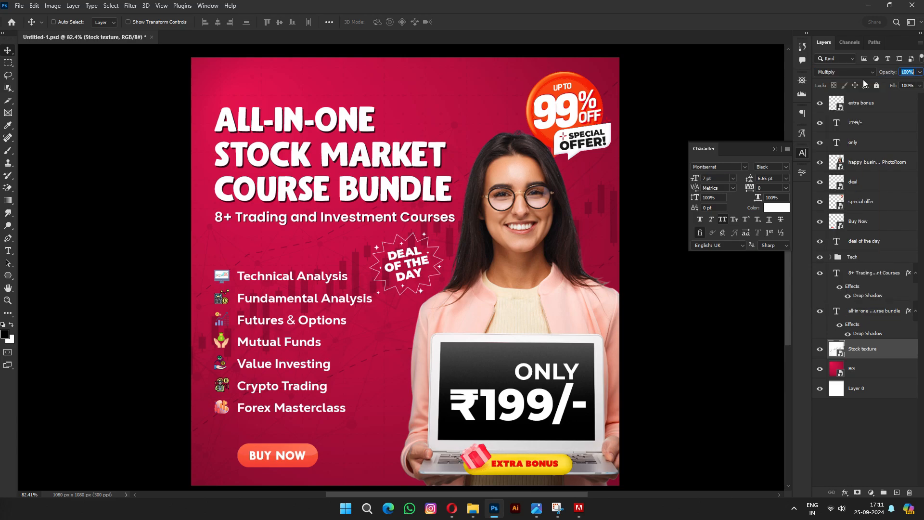
pyautogui.write('41')
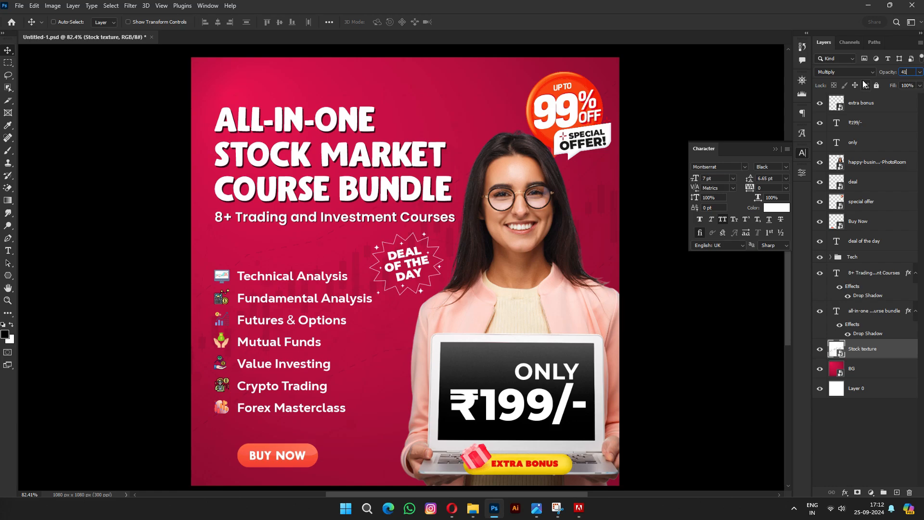
pyautogui.press('Return')
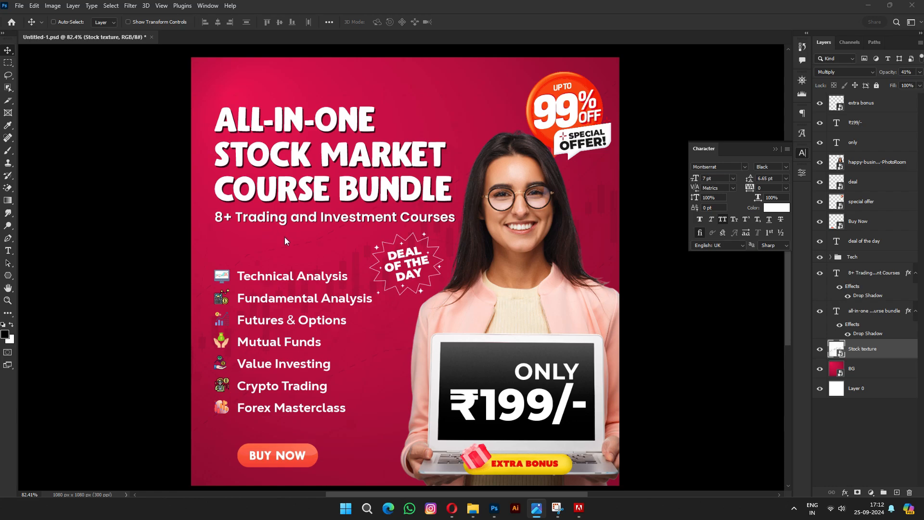
# Show the guides and move the main heading and the 8+ Trading and Investment Courses line together up about 15 px.
pyautogui.click(864, 312)
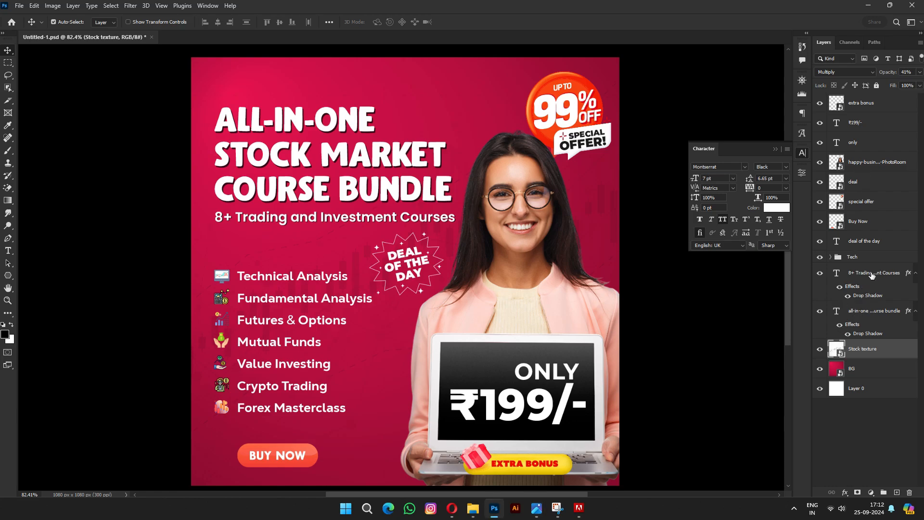
pyautogui.keyDown('ctrl'); pyautogui.click(883, 282); pyautogui.keyUp('ctrl')
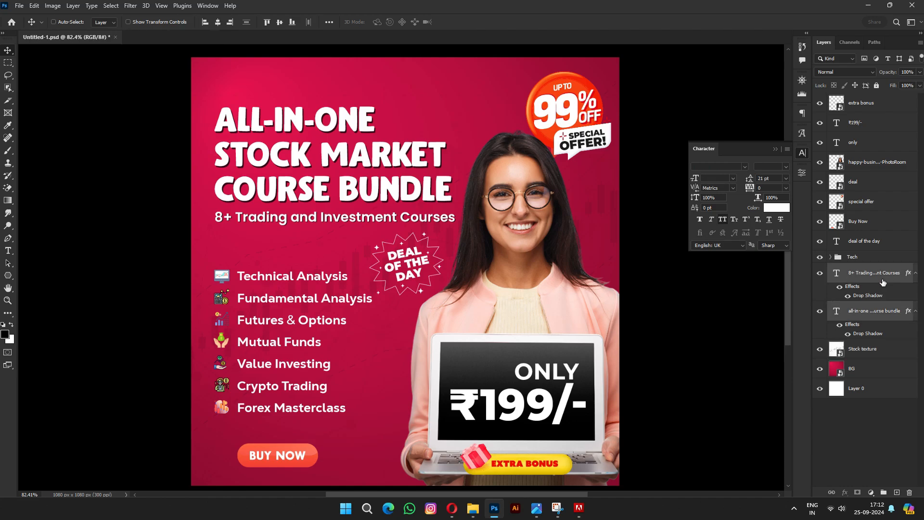
pyautogui.hotkey('shift', 'Up')
pyautogui.hotkey('shift', 'Up')
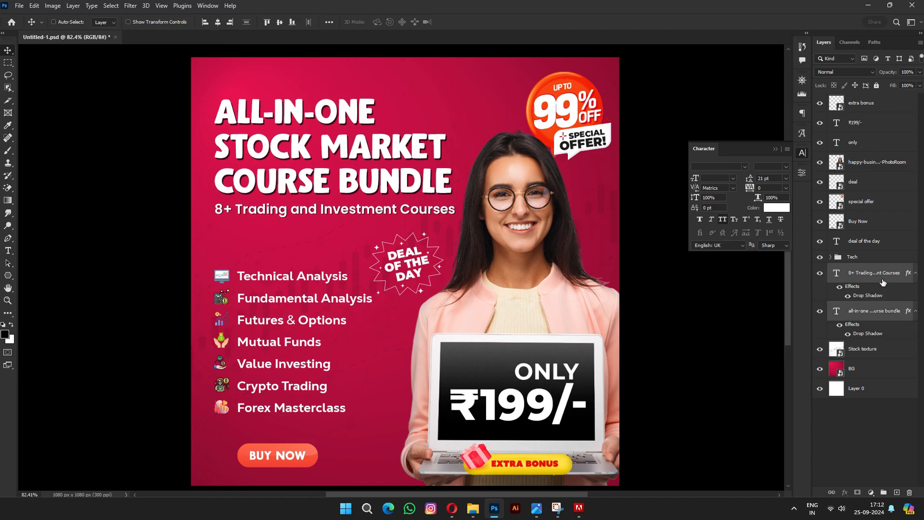
pyautogui.press('Down')
pyautogui.press('Down')
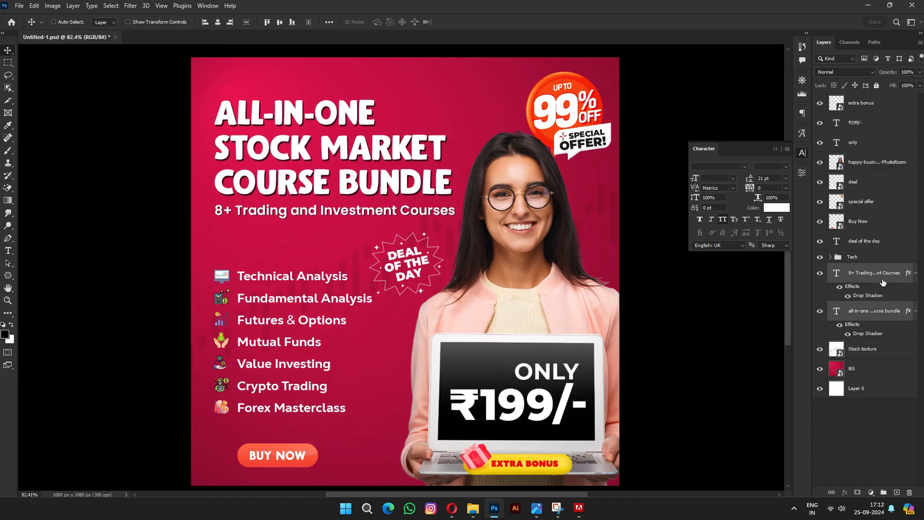
pyautogui.hotkey('ctrl', ';')
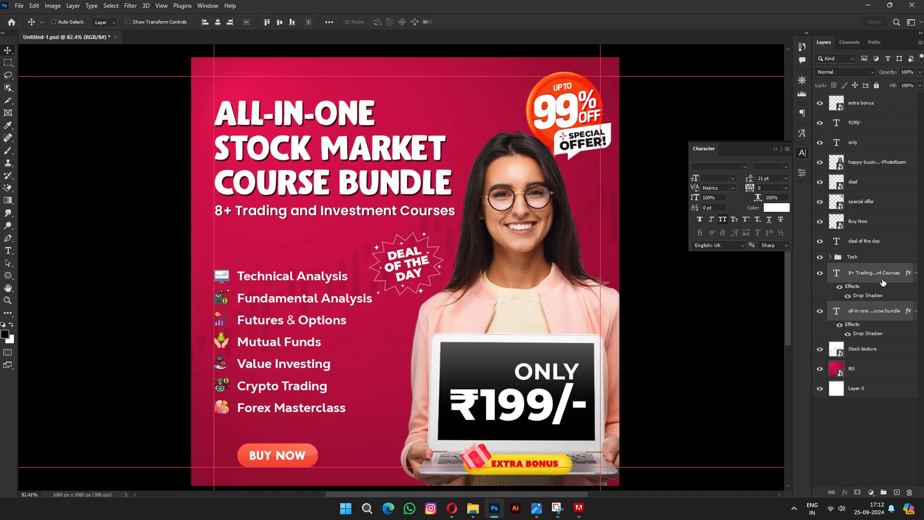
pyautogui.press('Down')
pyautogui.press('Down')
pyautogui.press('Down')
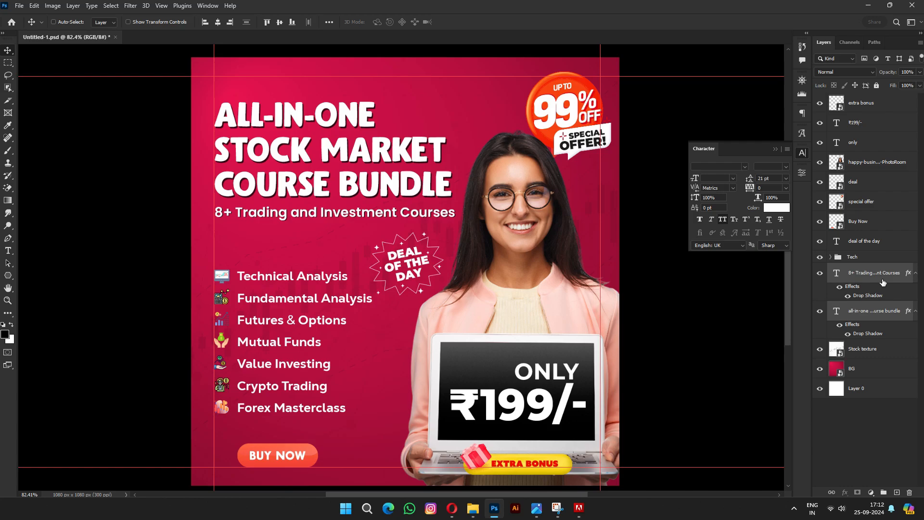
# Move the deal starburst layer directly above the deal of the day text layer and select both layers.
pyautogui.rightClick(405, 254)
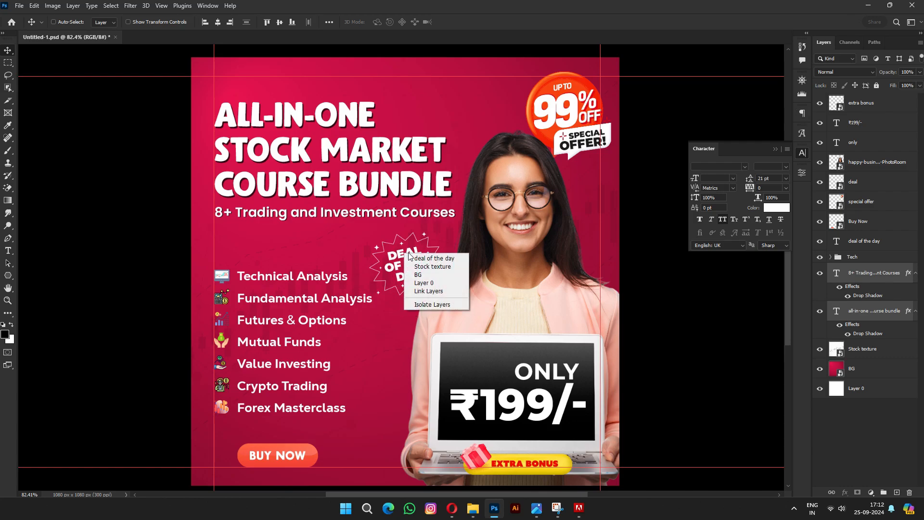
pyautogui.click(433, 258)
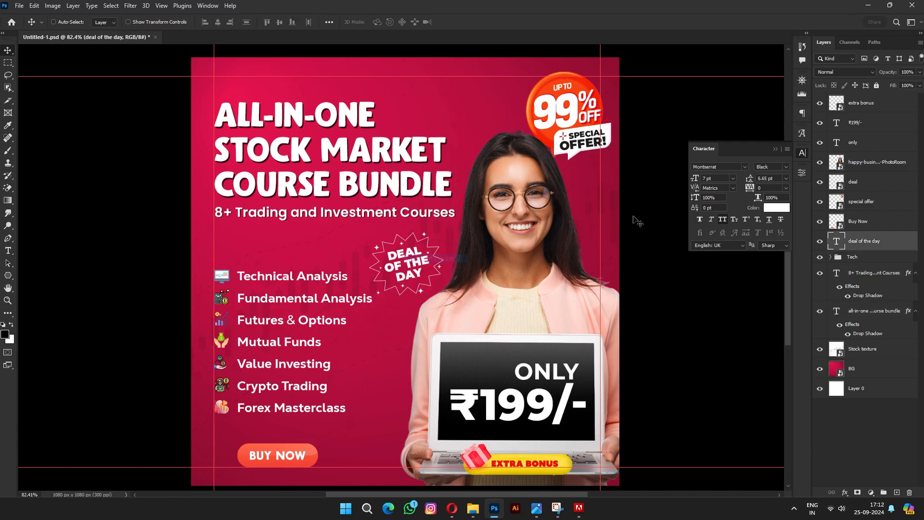
pyautogui.click(821, 243)
pyautogui.click(821, 243)
pyautogui.moveTo(869, 189); pyautogui.dragTo(873, 241)
pyautogui.keyDown('ctrl'); pyautogui.click(869, 242); pyautogui.keyUp('ctrl')
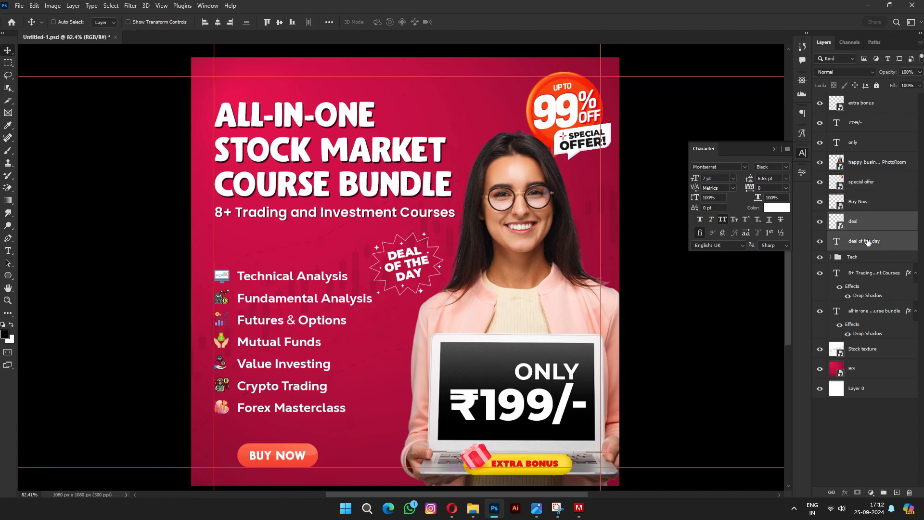
# Nudge the starburst and its DEAL OF THE DAY text up 9 px.
pyautogui.press('Up')
pyautogui.press('Up')
pyautogui.press('Up')
pyautogui.press('Up')
pyautogui.press('Up')
pyautogui.press('Up')
pyautogui.press('Up')
pyautogui.press('Up')
pyautogui.press('Up')
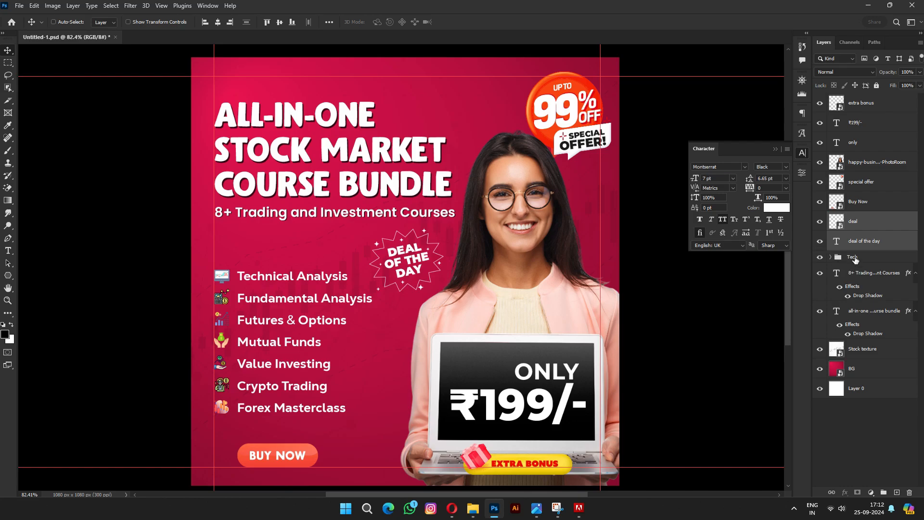
# Nudge the Tech group with the course list up 6 px and hide the guides.
pyautogui.click(855, 259)
pyautogui.press('Up')
pyautogui.press('Up')
pyautogui.press('Up')
pyautogui.press('Up')
pyautogui.press('Up')
pyautogui.press('Up')
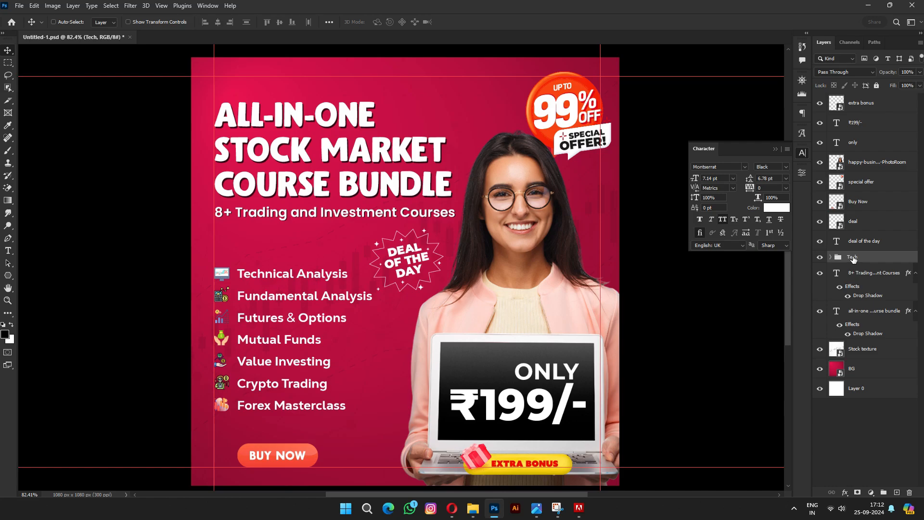
pyautogui.hotkey('ctrl', 'h')
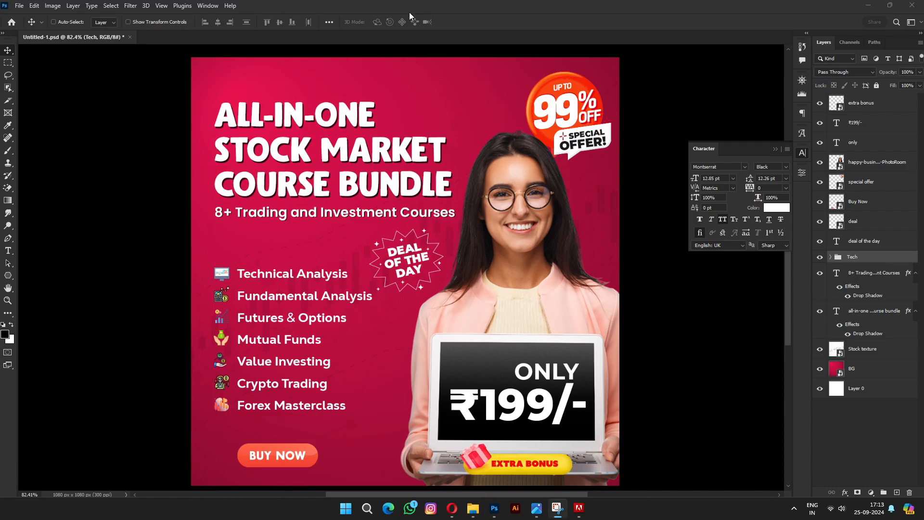
# Nudge the 99% off special offer badge 6 px to the left.
pyautogui.rightClick(592, 118)
pyautogui.click(593, 124)
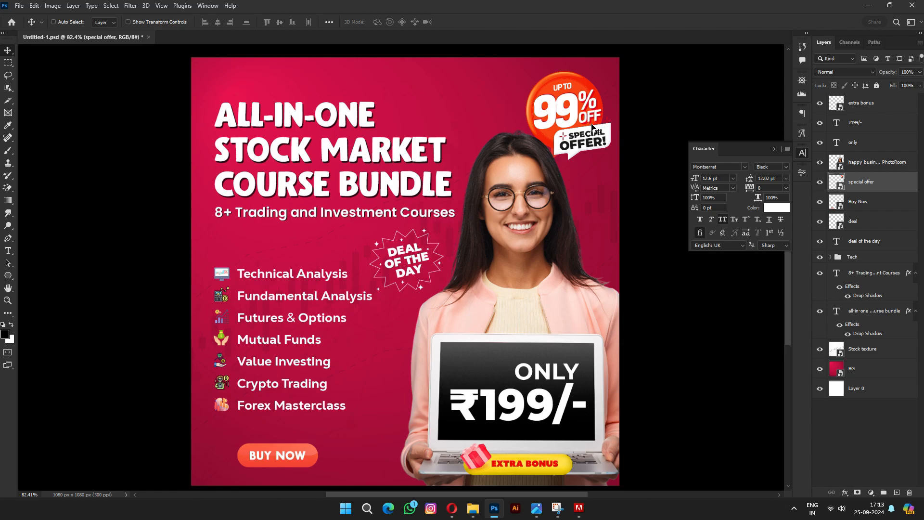
pyautogui.press('Left')
pyautogui.press('Left')
pyautogui.press('Left')
pyautogui.press('Left')
pyautogui.press('Left')
pyautogui.press('Left')
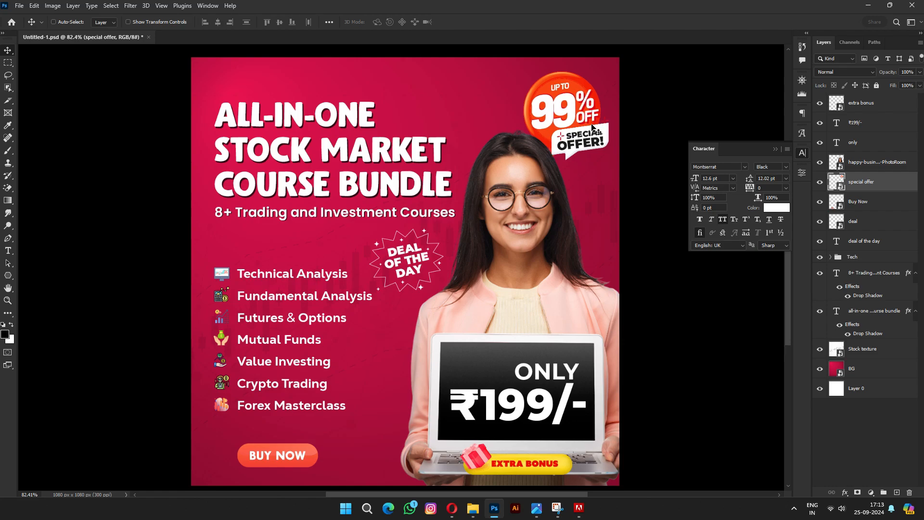
# Move the woman photo, the only and ₹199/- texts and the extra bonus badge together about 10 px to the left.
pyautogui.rightClick(537, 259)
pyautogui.click(550, 264)
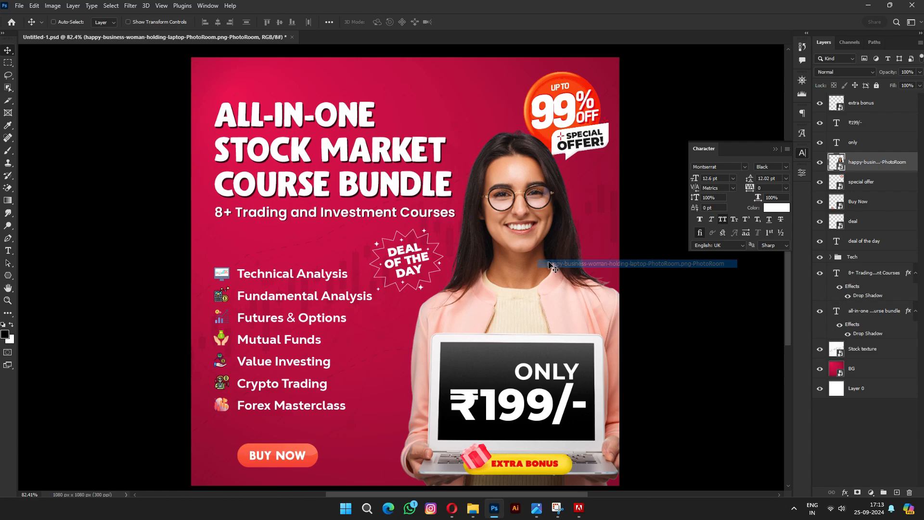
pyautogui.keyDown('shift'); pyautogui.click(866, 146); pyautogui.keyUp('shift')
pyautogui.keyDown('shift'); pyautogui.click(869, 127); pyautogui.keyUp('shift')
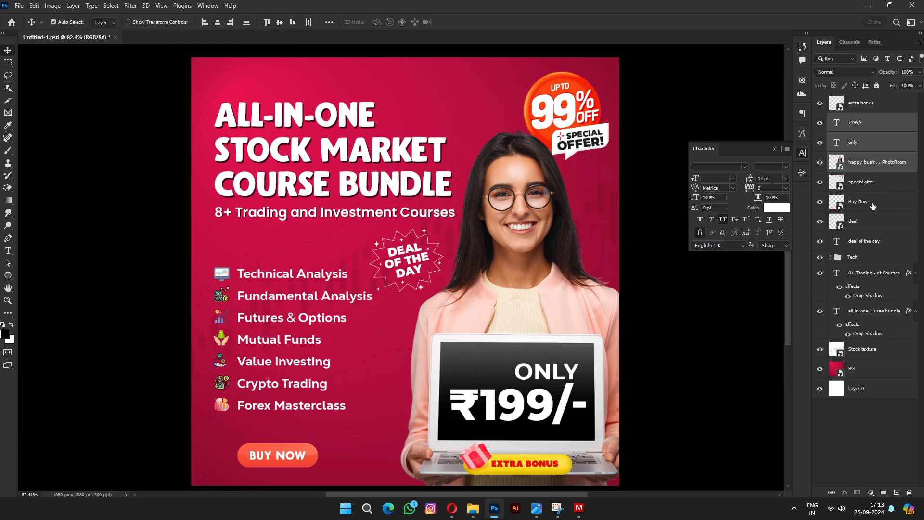
pyautogui.keyDown('ctrl'); pyautogui.click(875, 105); pyautogui.keyUp('ctrl')
pyautogui.press('Left')
pyautogui.press('Left')
pyautogui.press('Left')
pyautogui.press('Left')
pyautogui.press('Left')
pyautogui.press('Left')
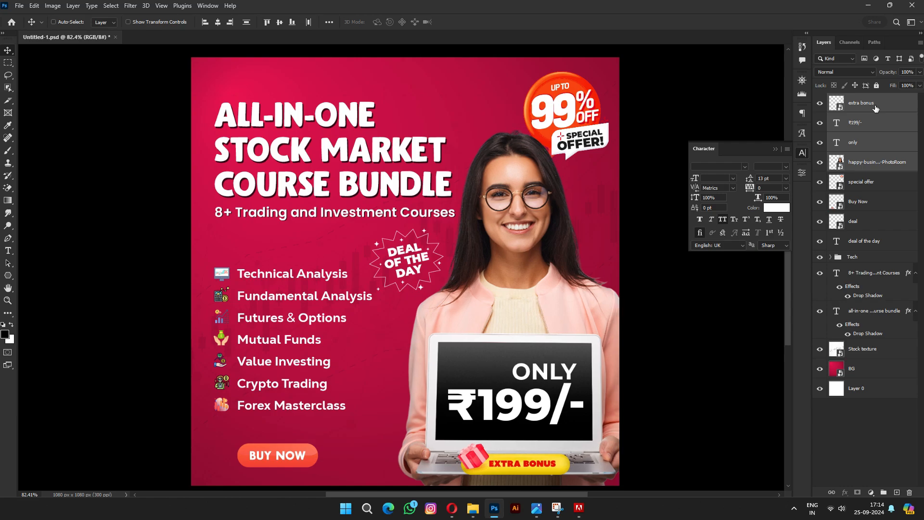
pyautogui.press('Left')
pyautogui.press('Left')
pyautogui.press('Left')
pyautogui.press('Left')
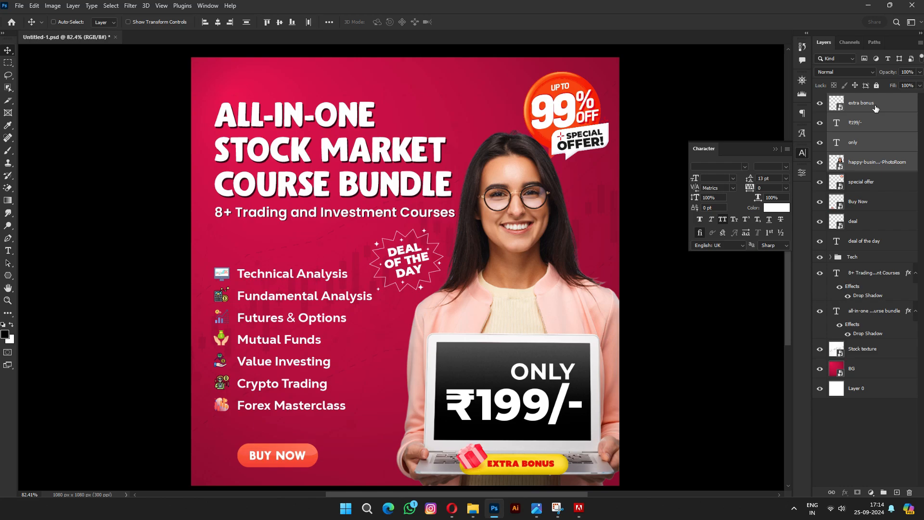
pyautogui.press('Right')
pyautogui.press('Right')
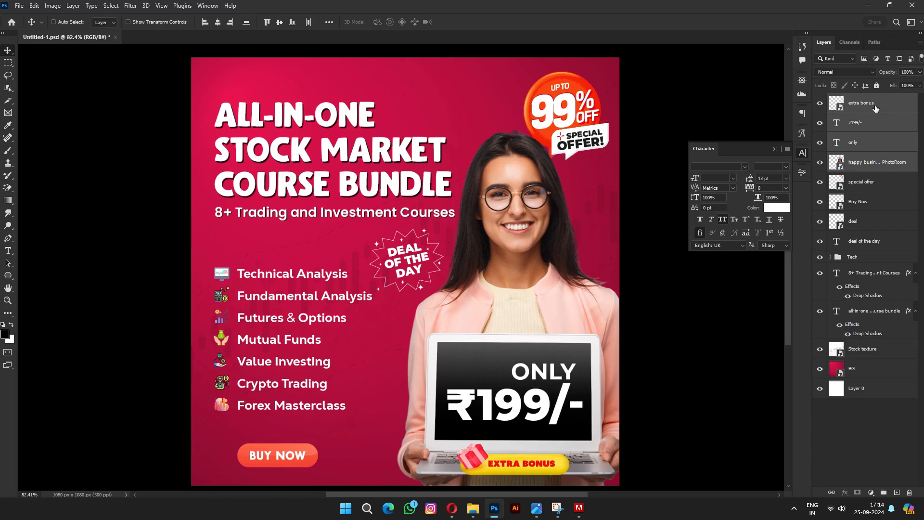
pyautogui.press('Left')
pyautogui.press('Left')
# Save the document with the finished layout.
pyautogui.press('ctrl')
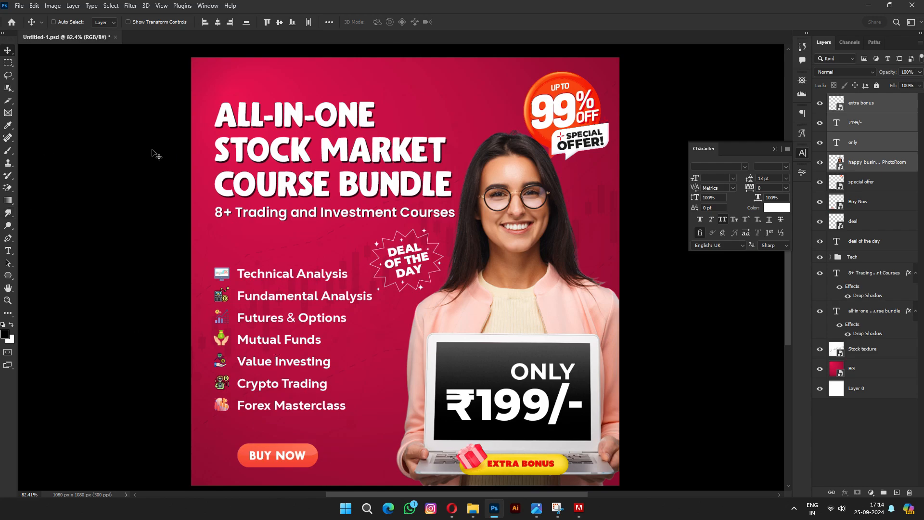
pyautogui.press('ctrl')
pyautogui.hotkey('ctrl', 's')
pyautogui.click(432, 18)
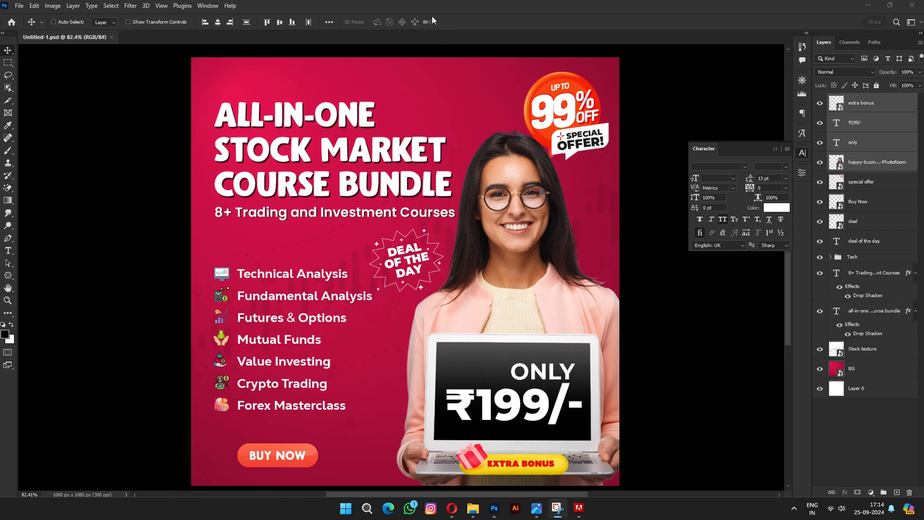